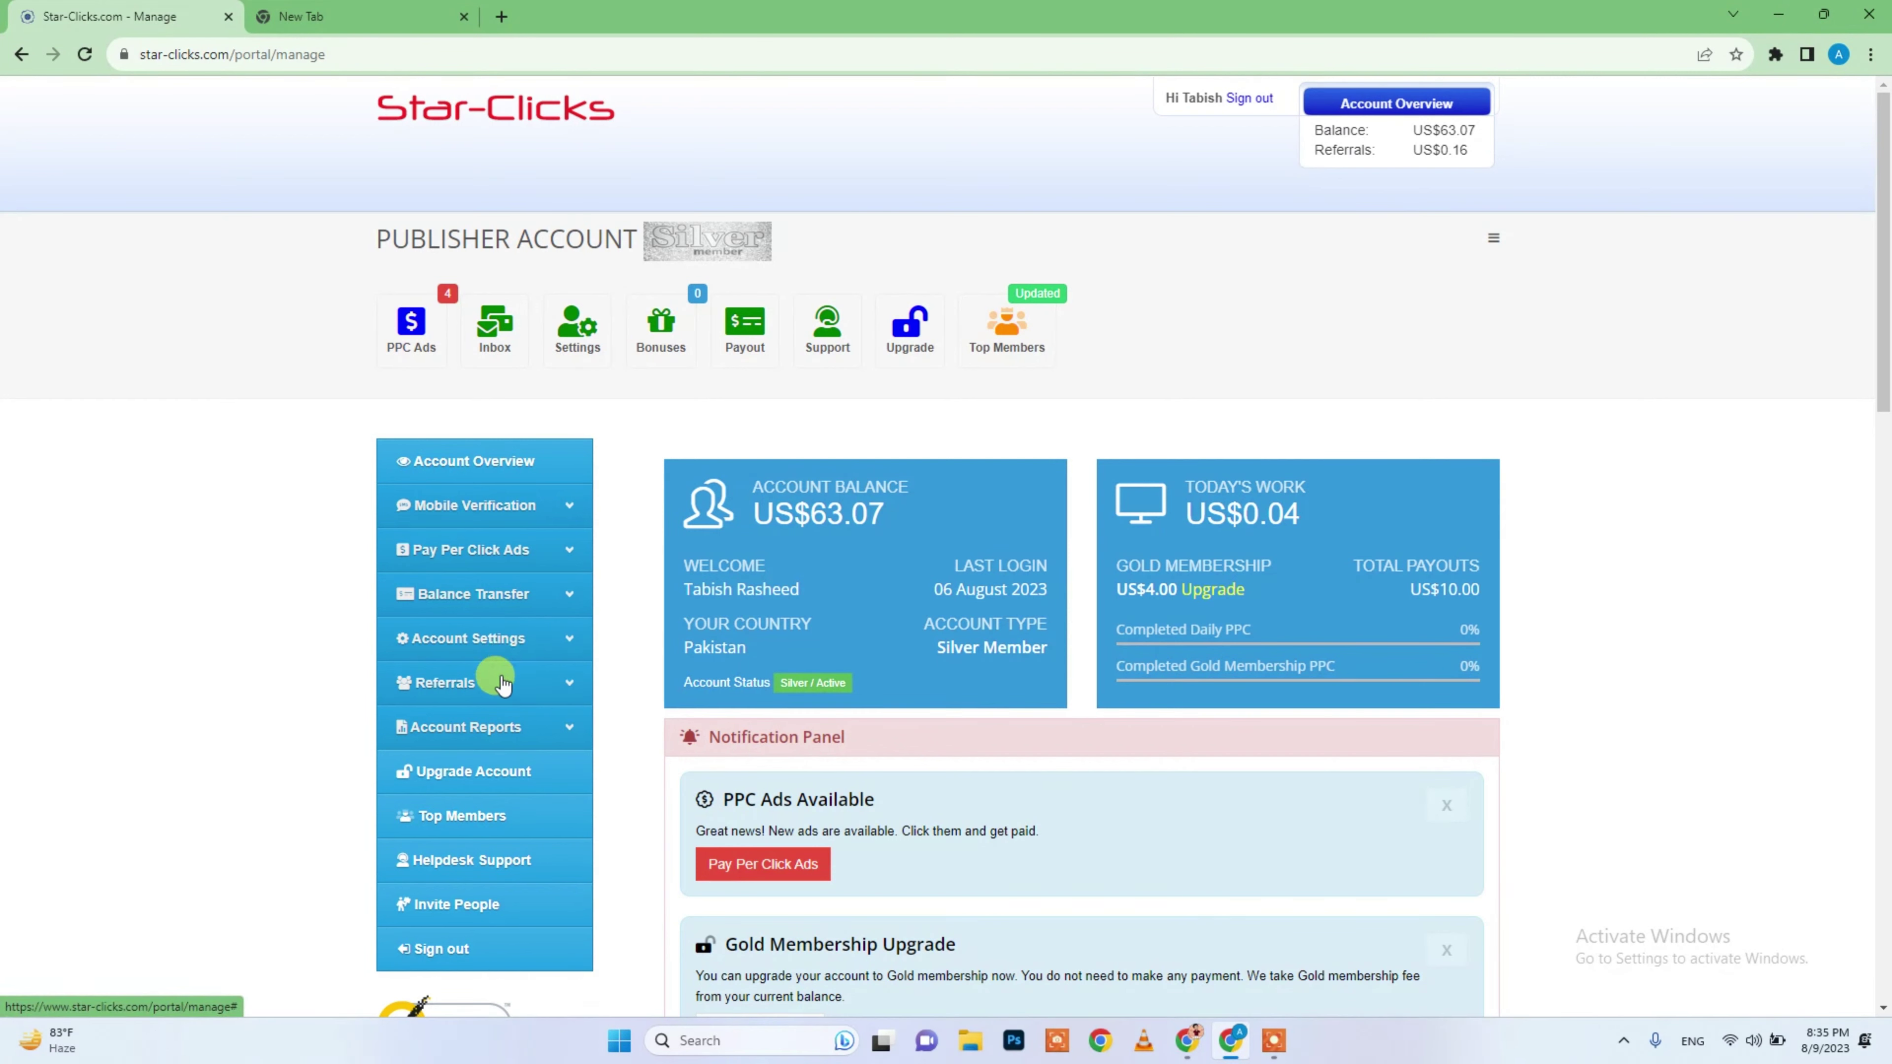
- Open the payout history from the balance transfer section and inspect the PayPal payout's amount
left_click(530, 644)
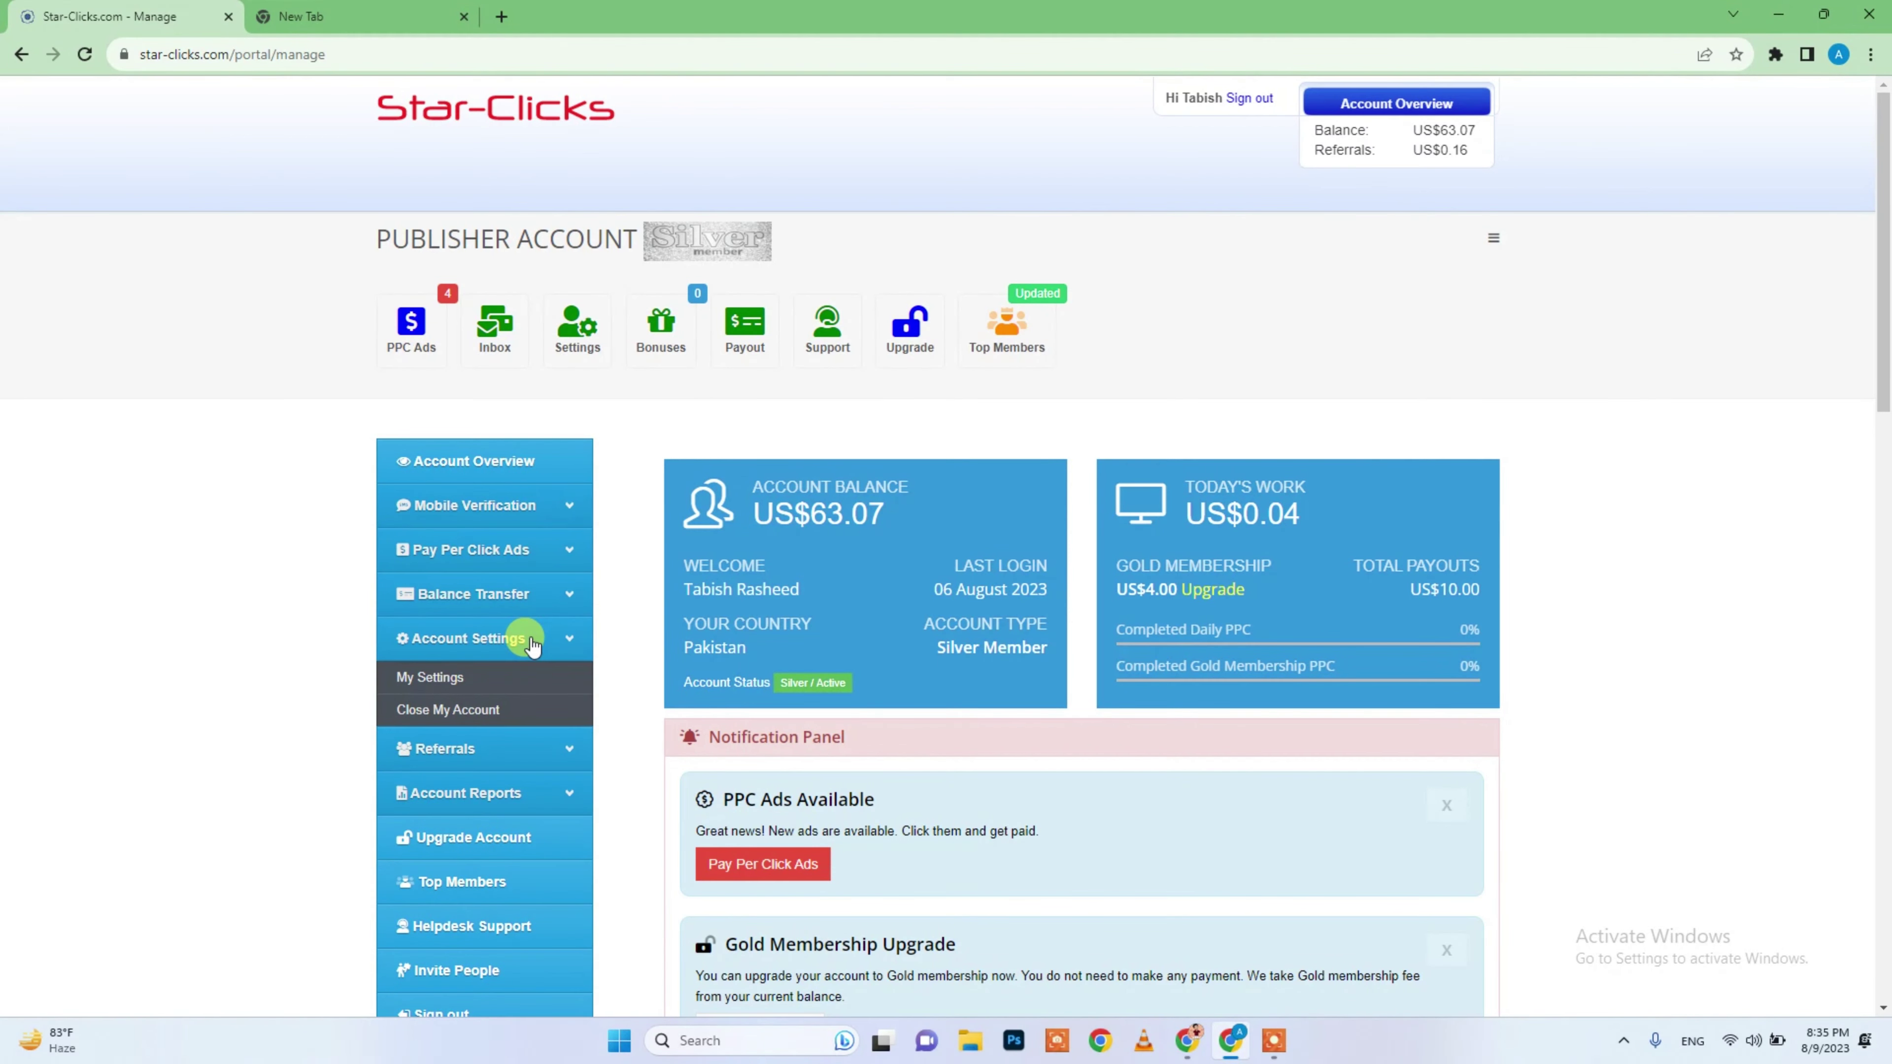
left_click(506, 595)
left_click(436, 665)
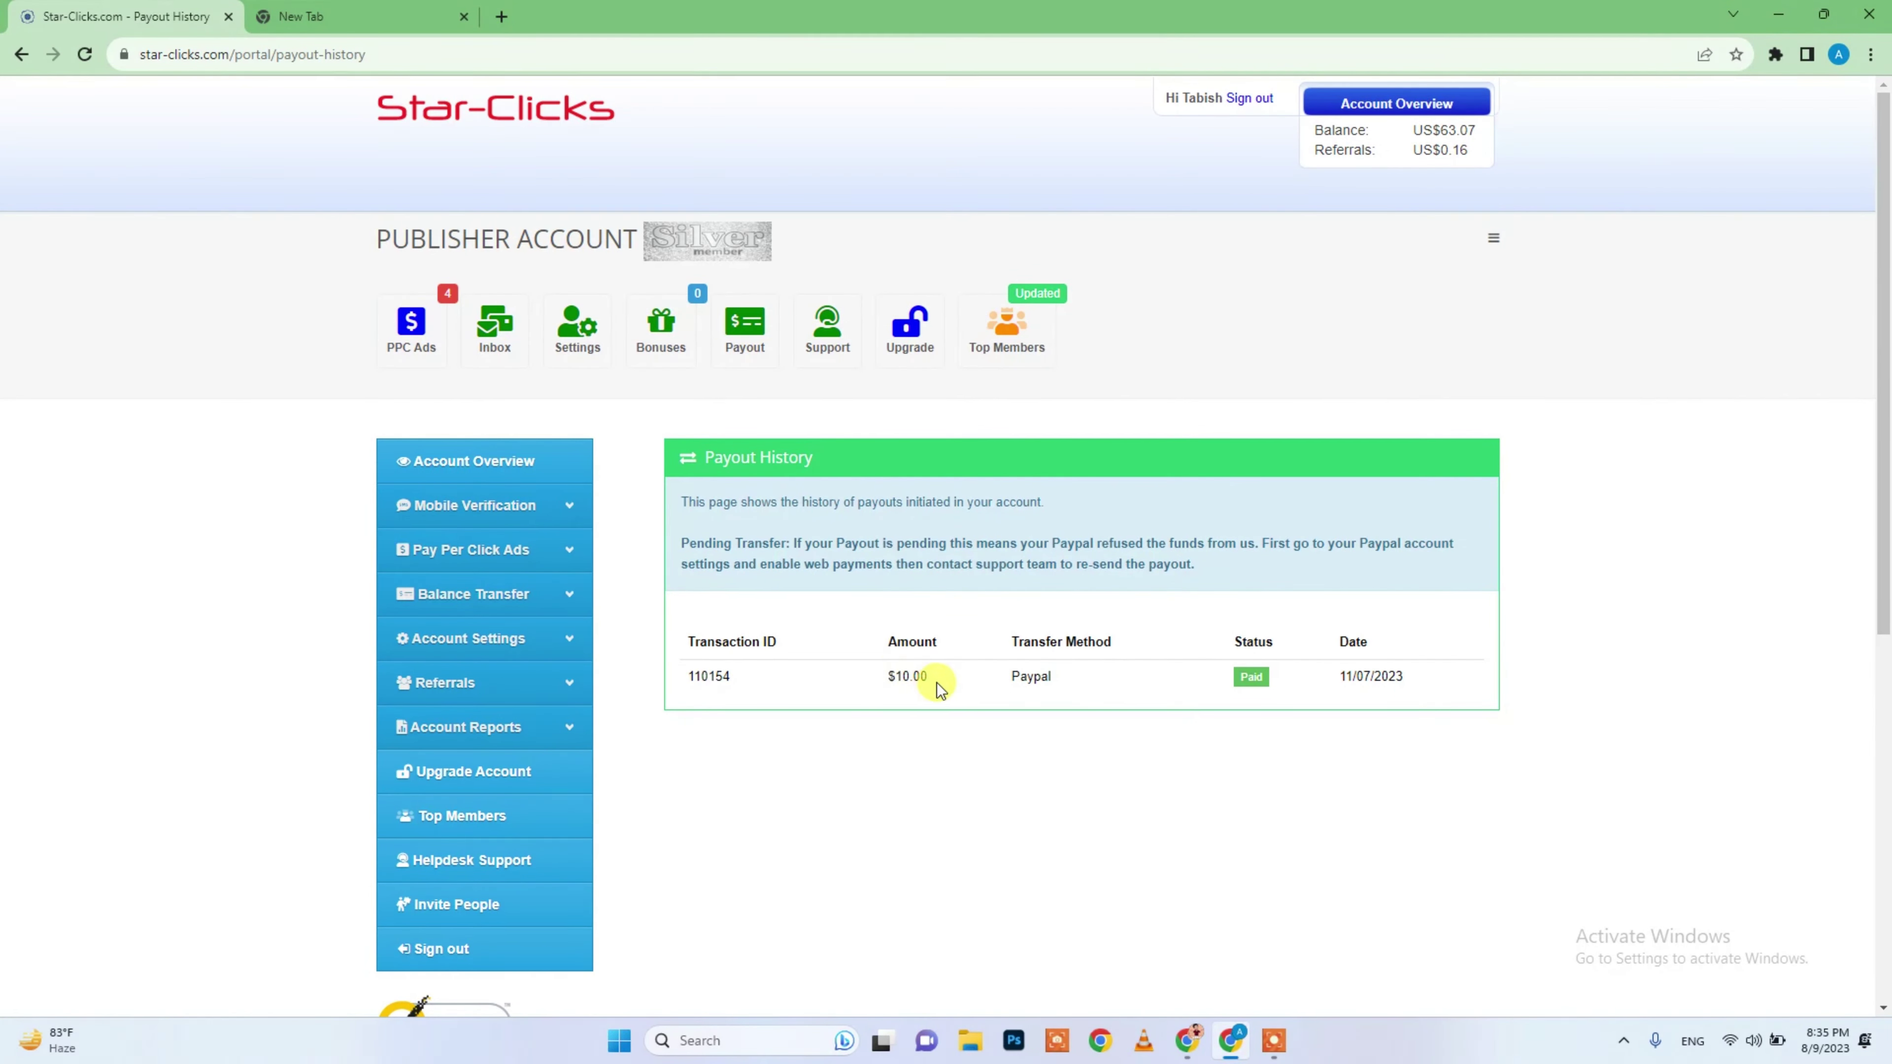
left_click_drag(929, 676, 881, 676)
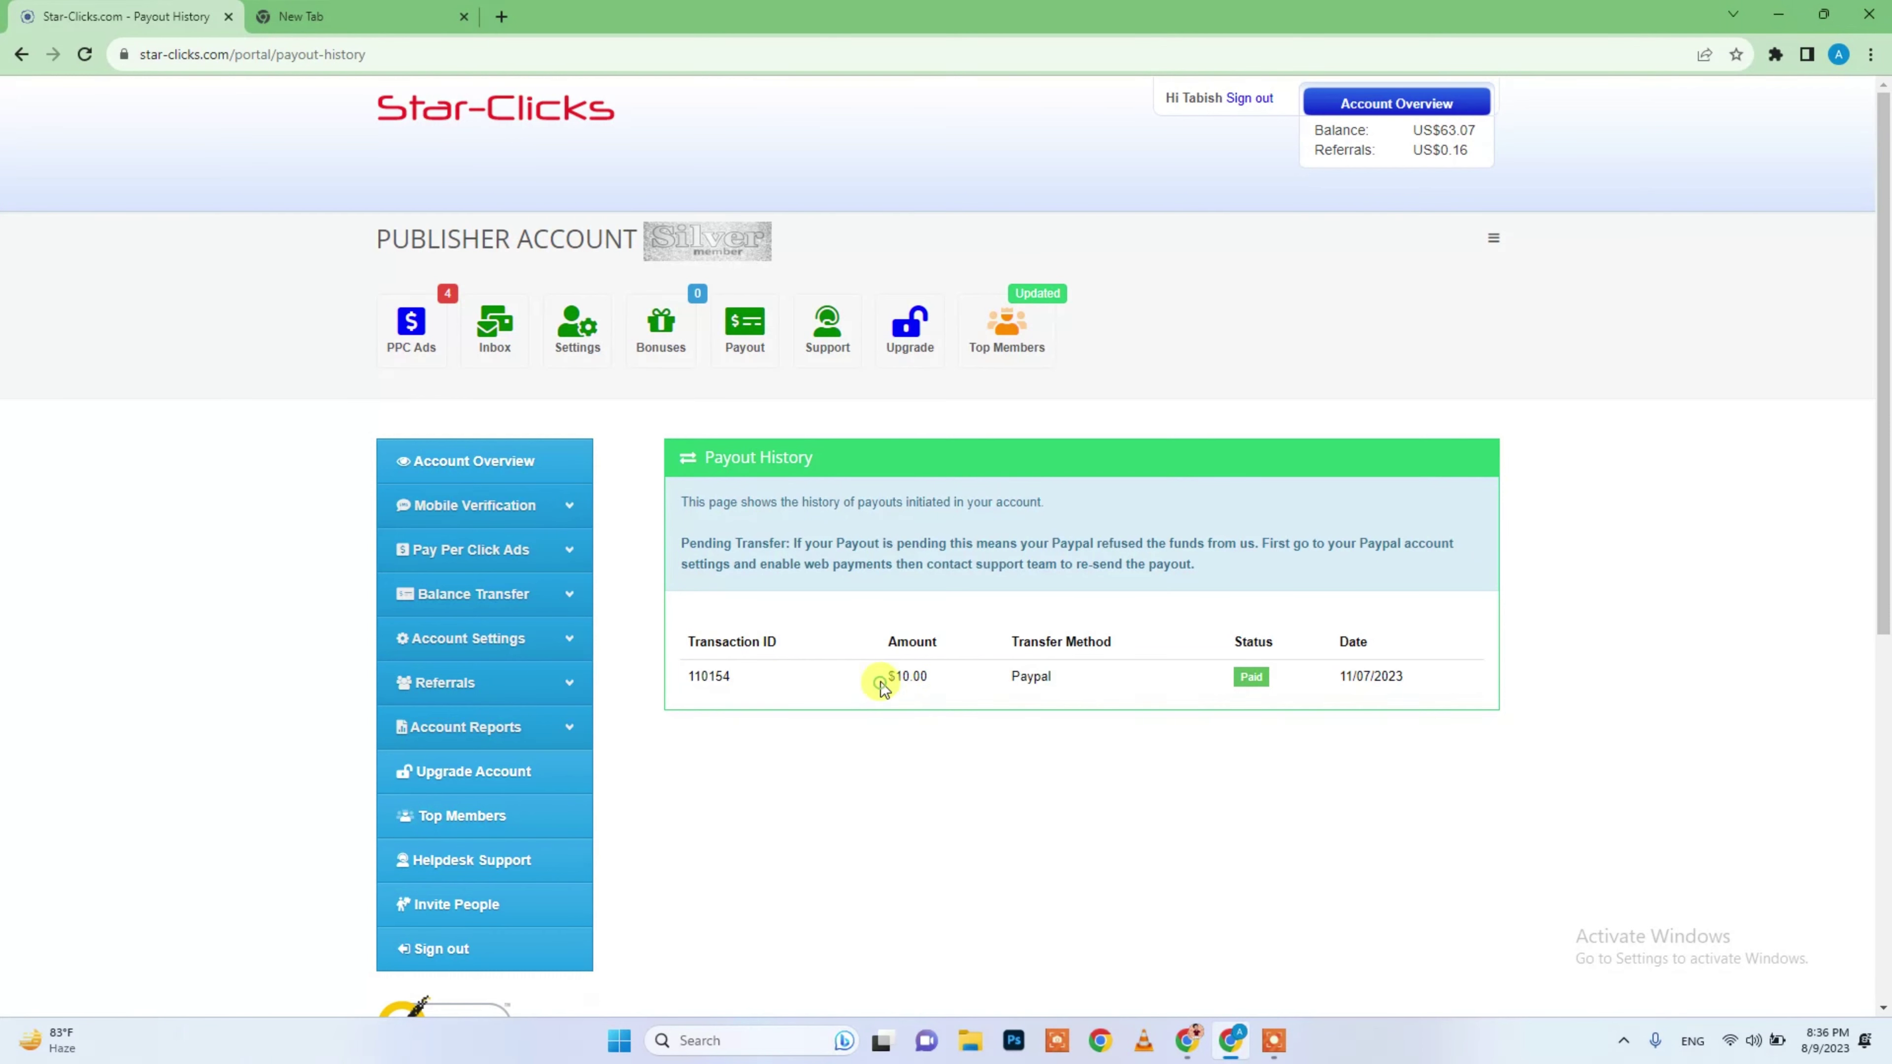
left_click_drag(882, 685, 943, 671)
- Return to the account overview and highlight the account balance figure
left_click(491, 460)
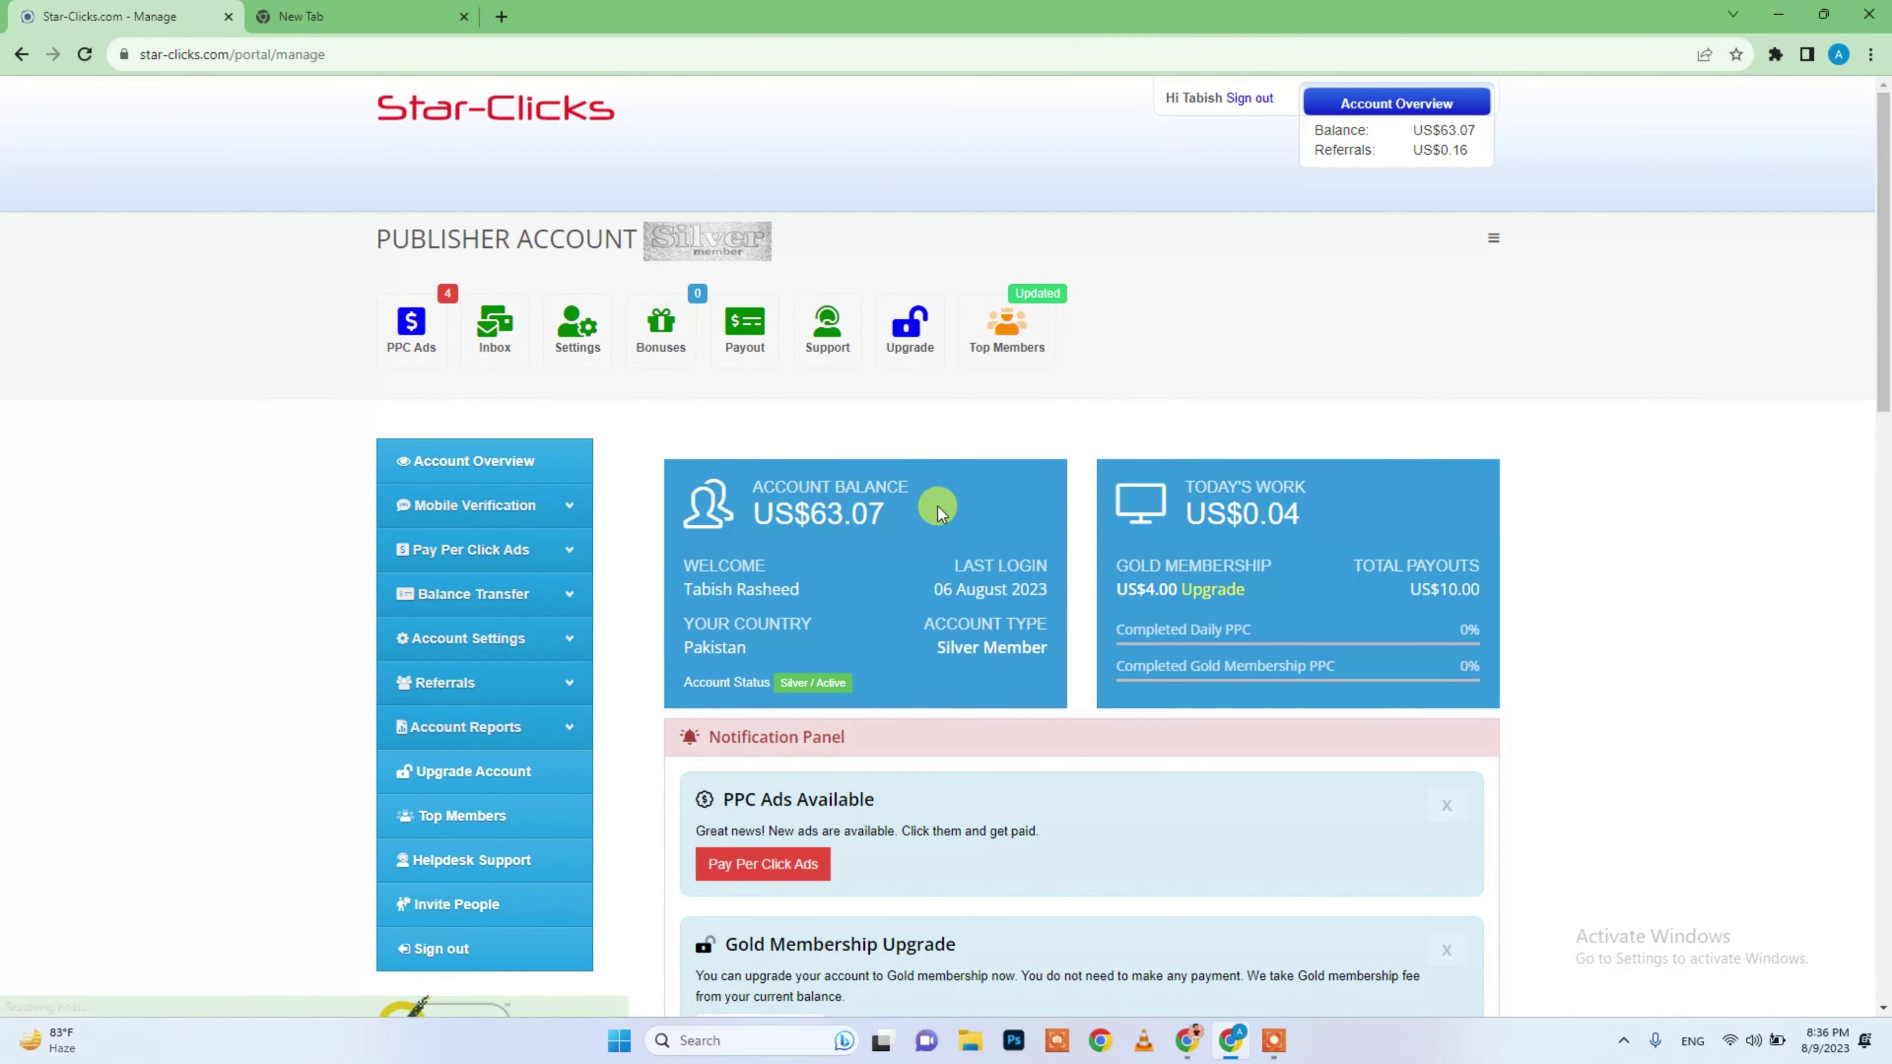
left_click_drag(939, 511, 745, 515)
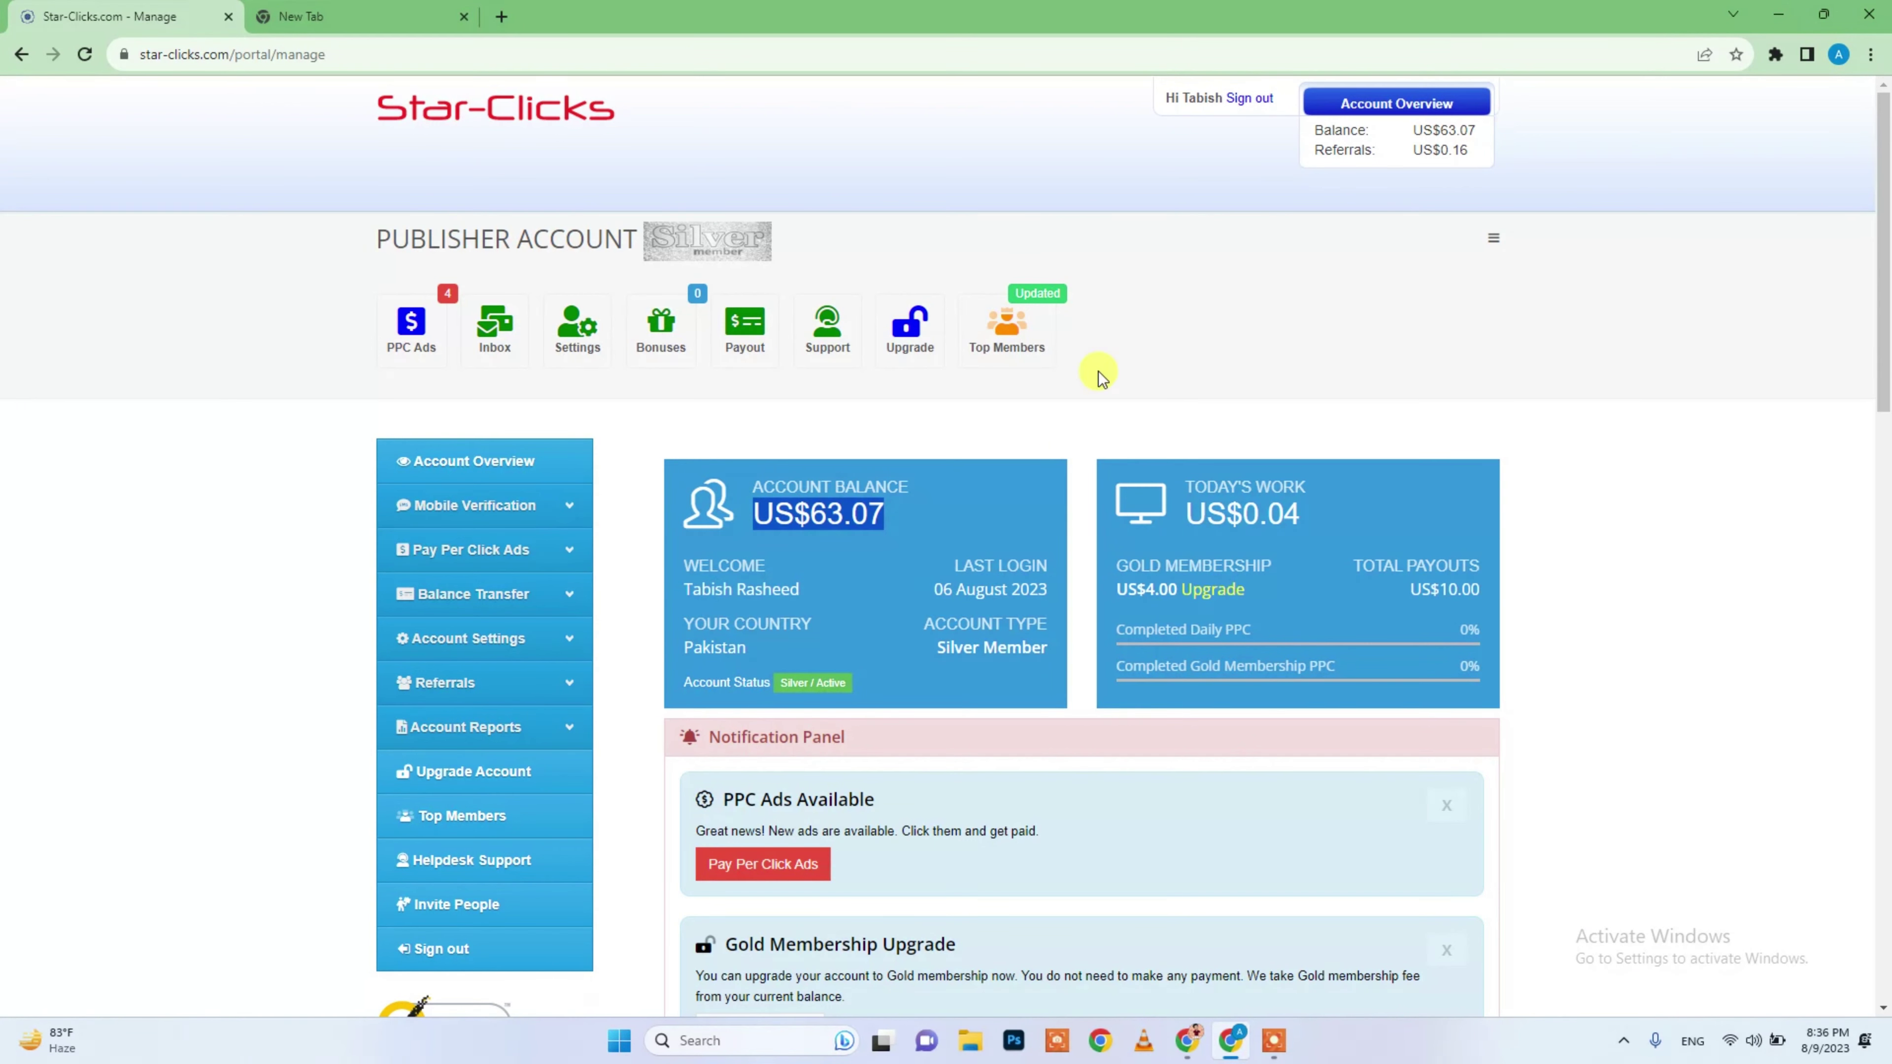
left_click(1160, 353)
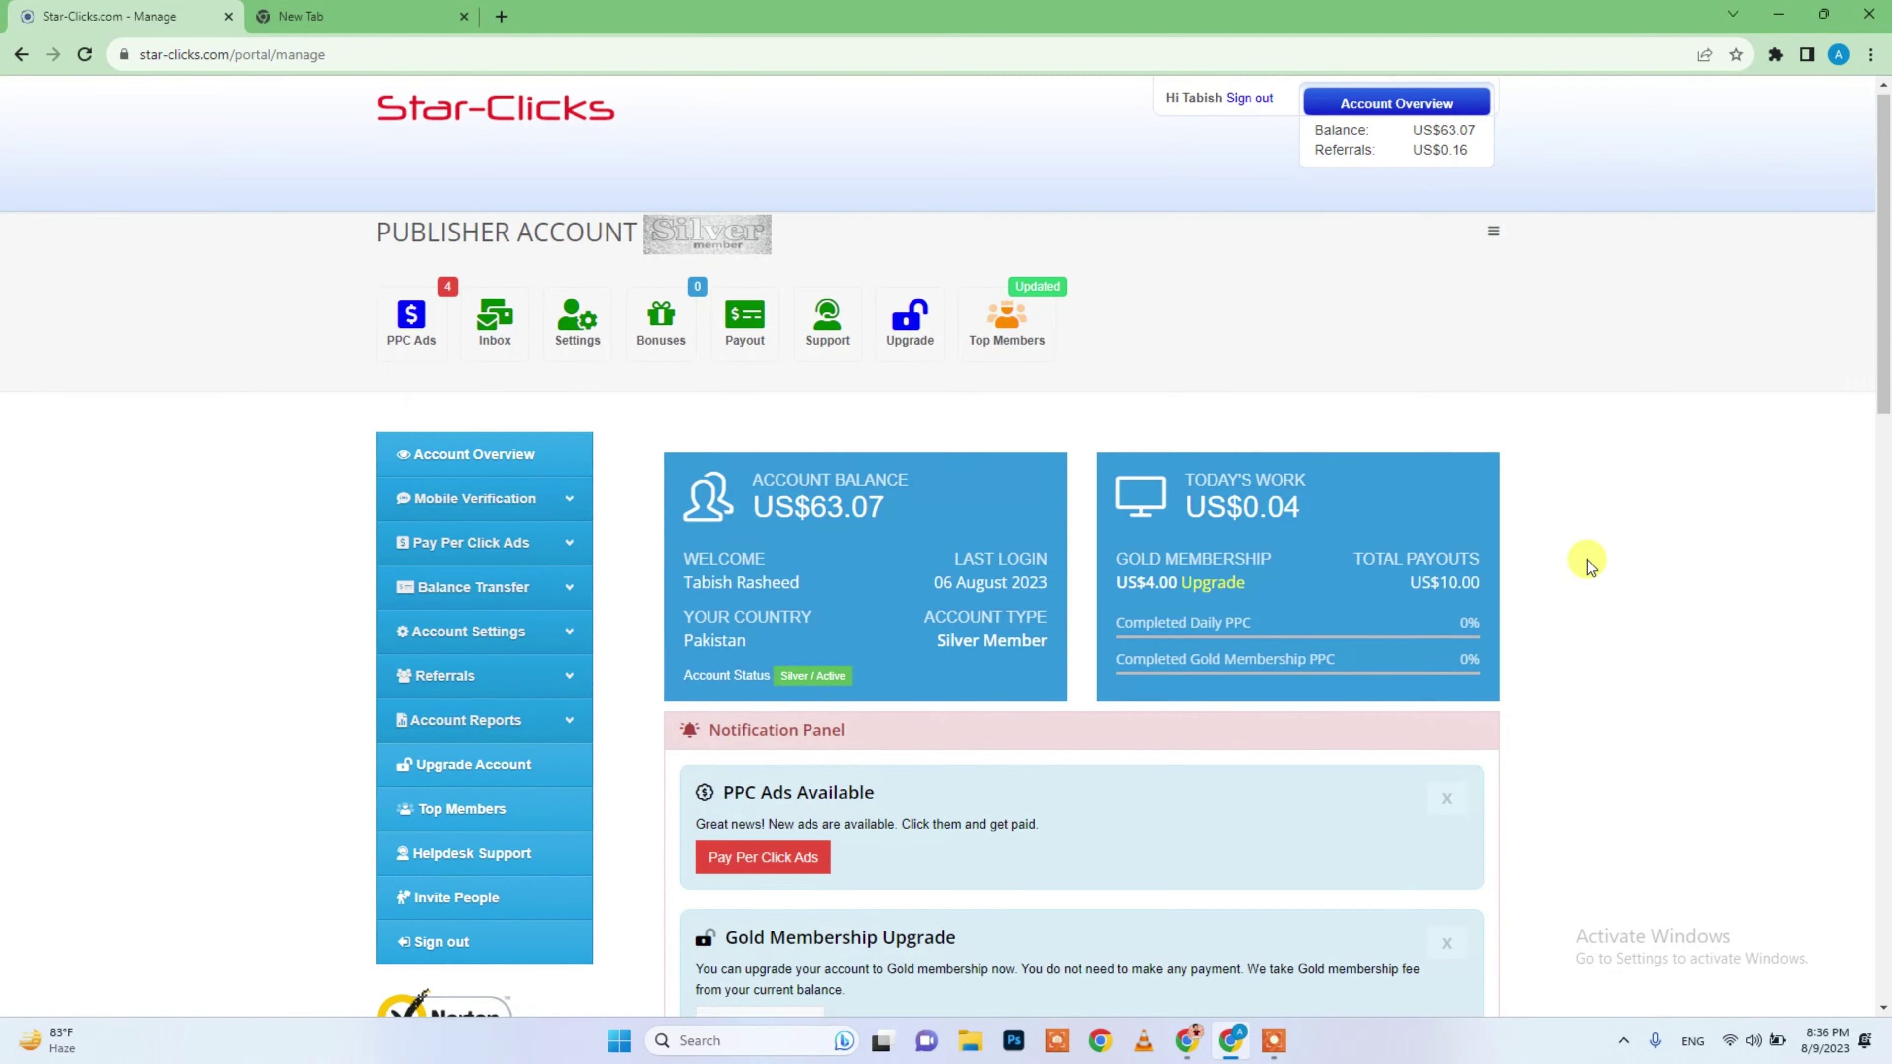
- Review the account overview page, including the notification panel and the last 7 days activity table
scroll(1588, 558, "down", 8)
scroll(1588, 559, "up", 4)
scroll(1588, 559, "up", 5)
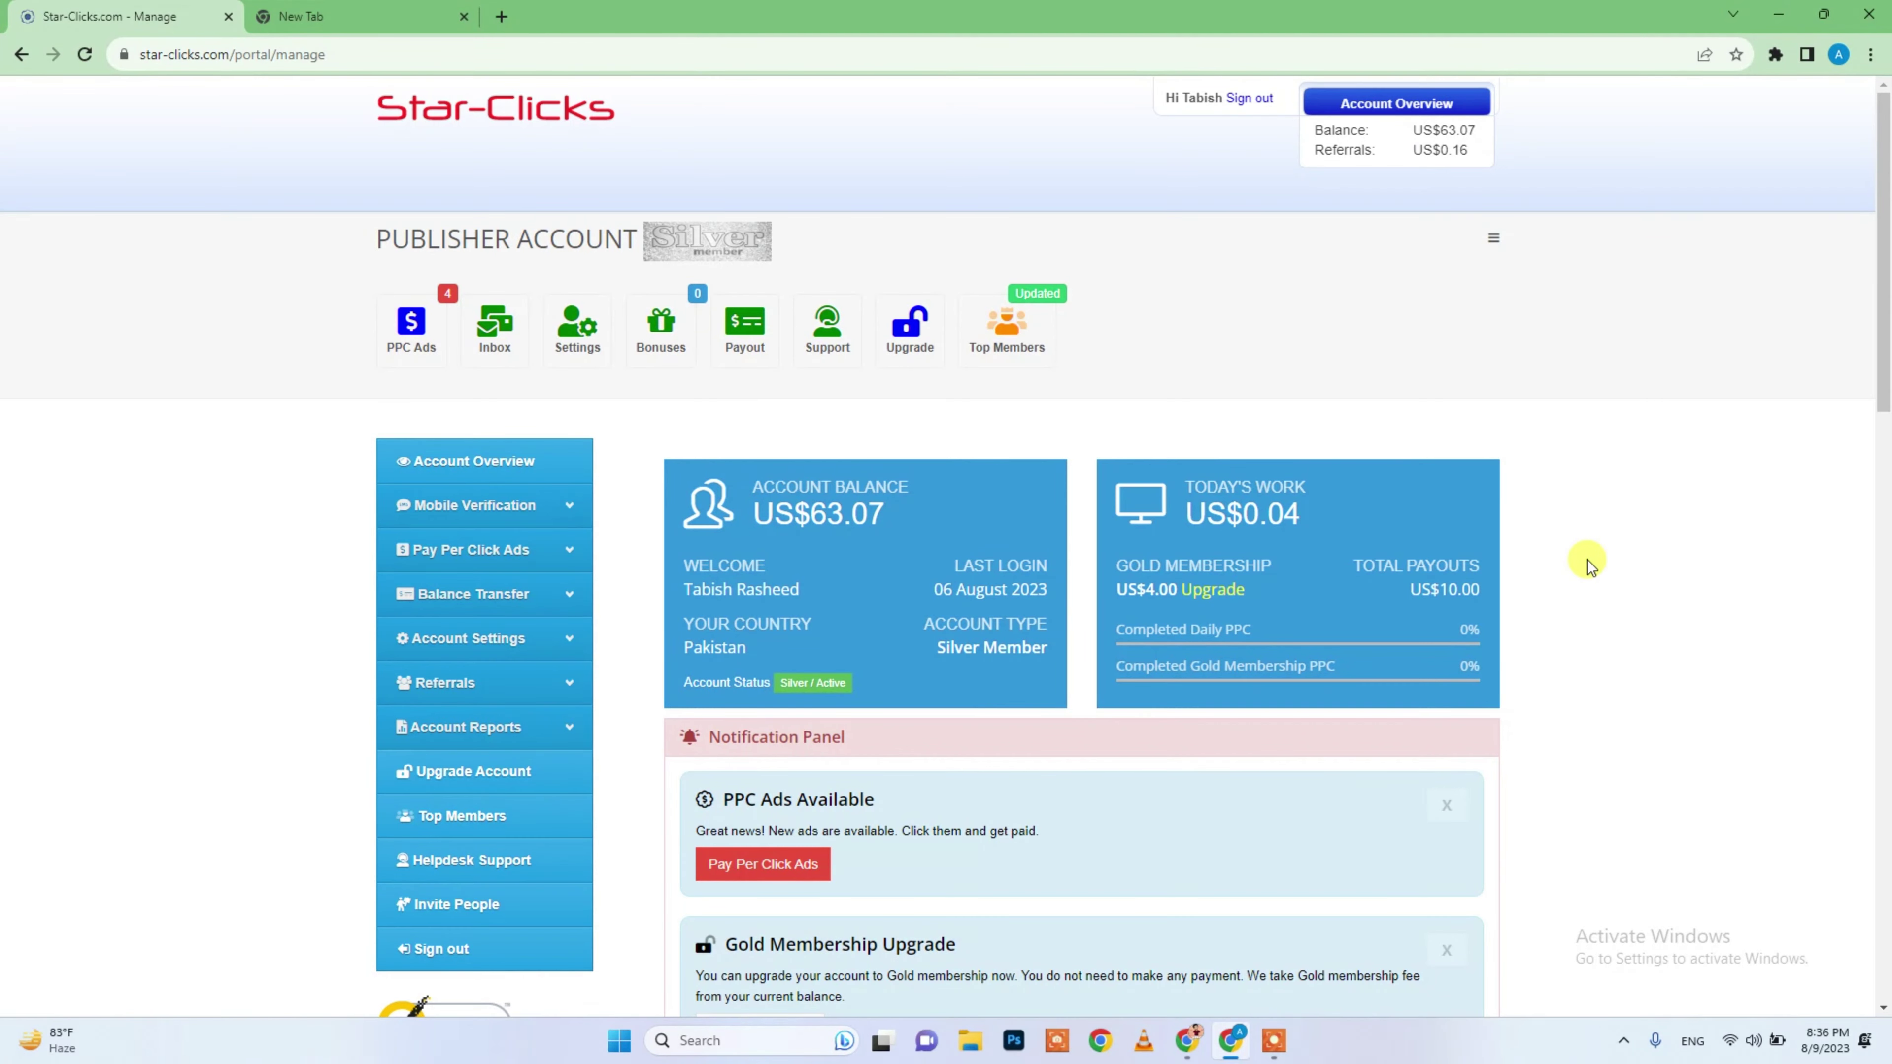
scroll(1588, 559, "down", 10)
scroll(1587, 559, "down", 8)
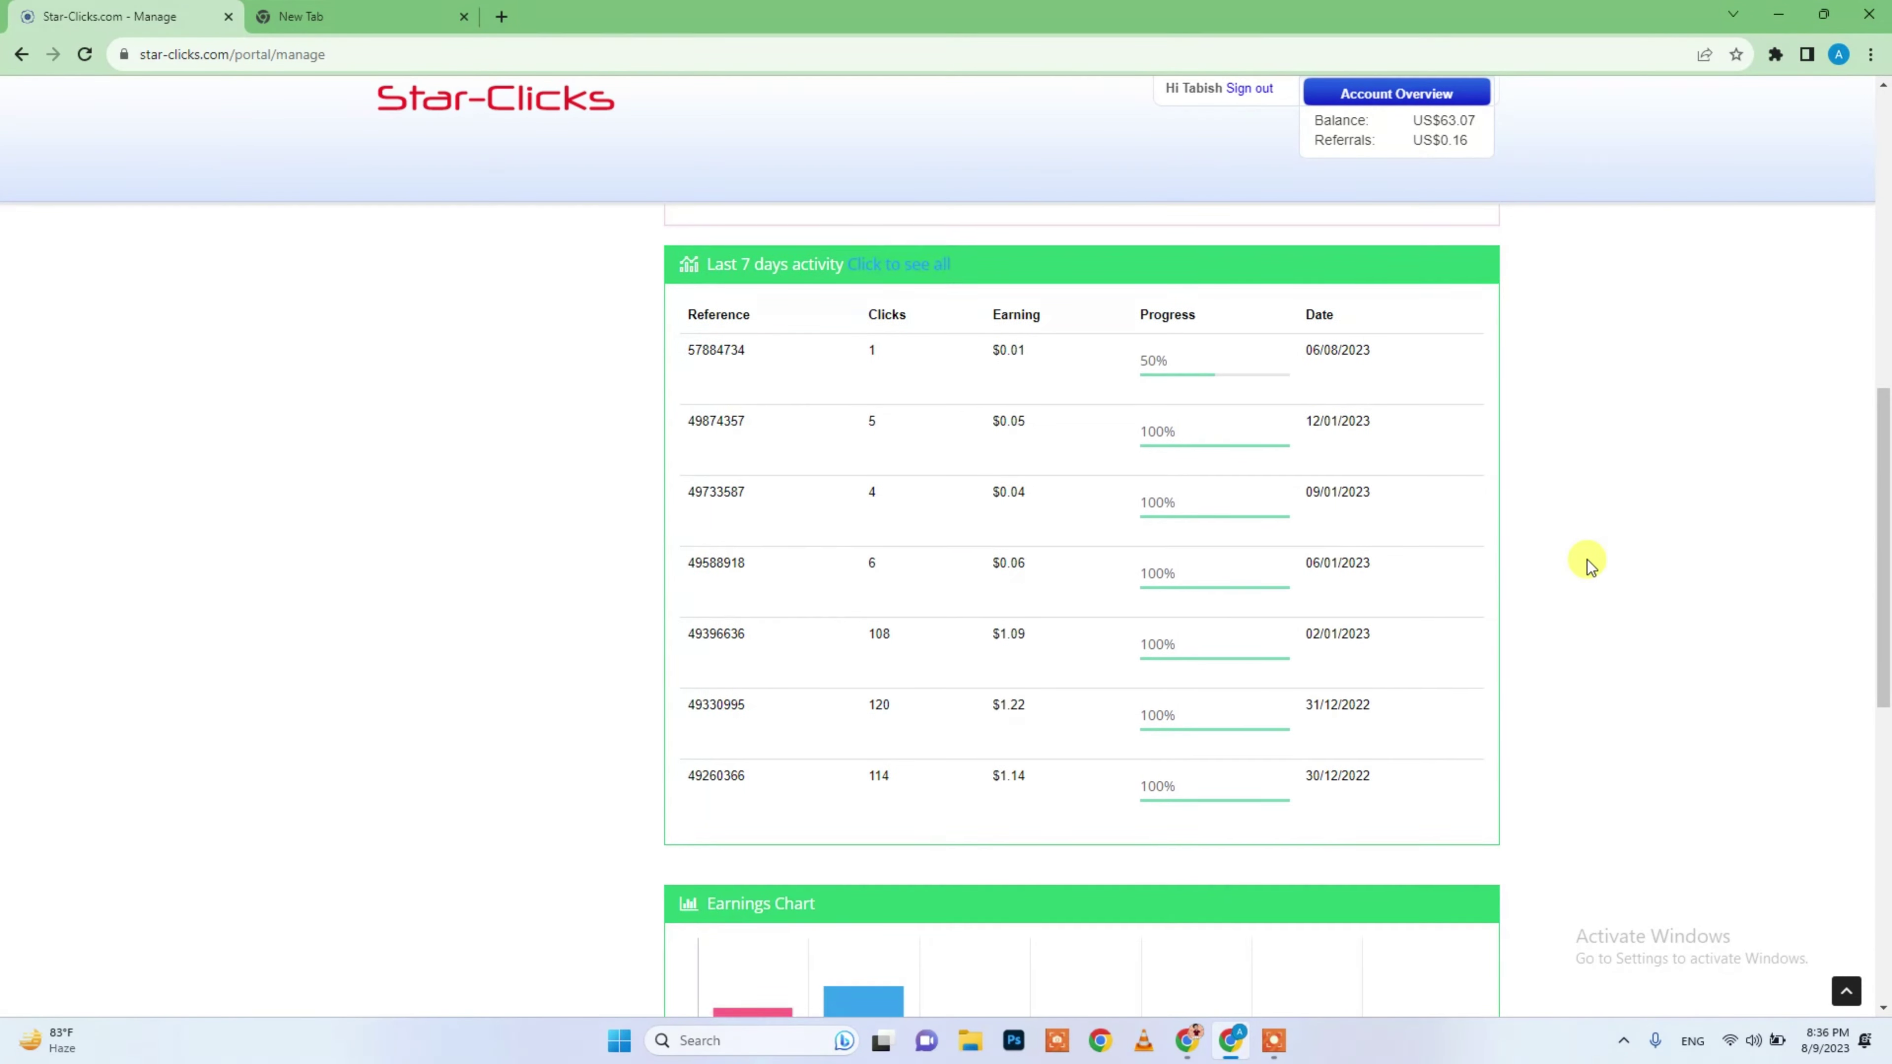
scroll(1588, 559, "up", 15)
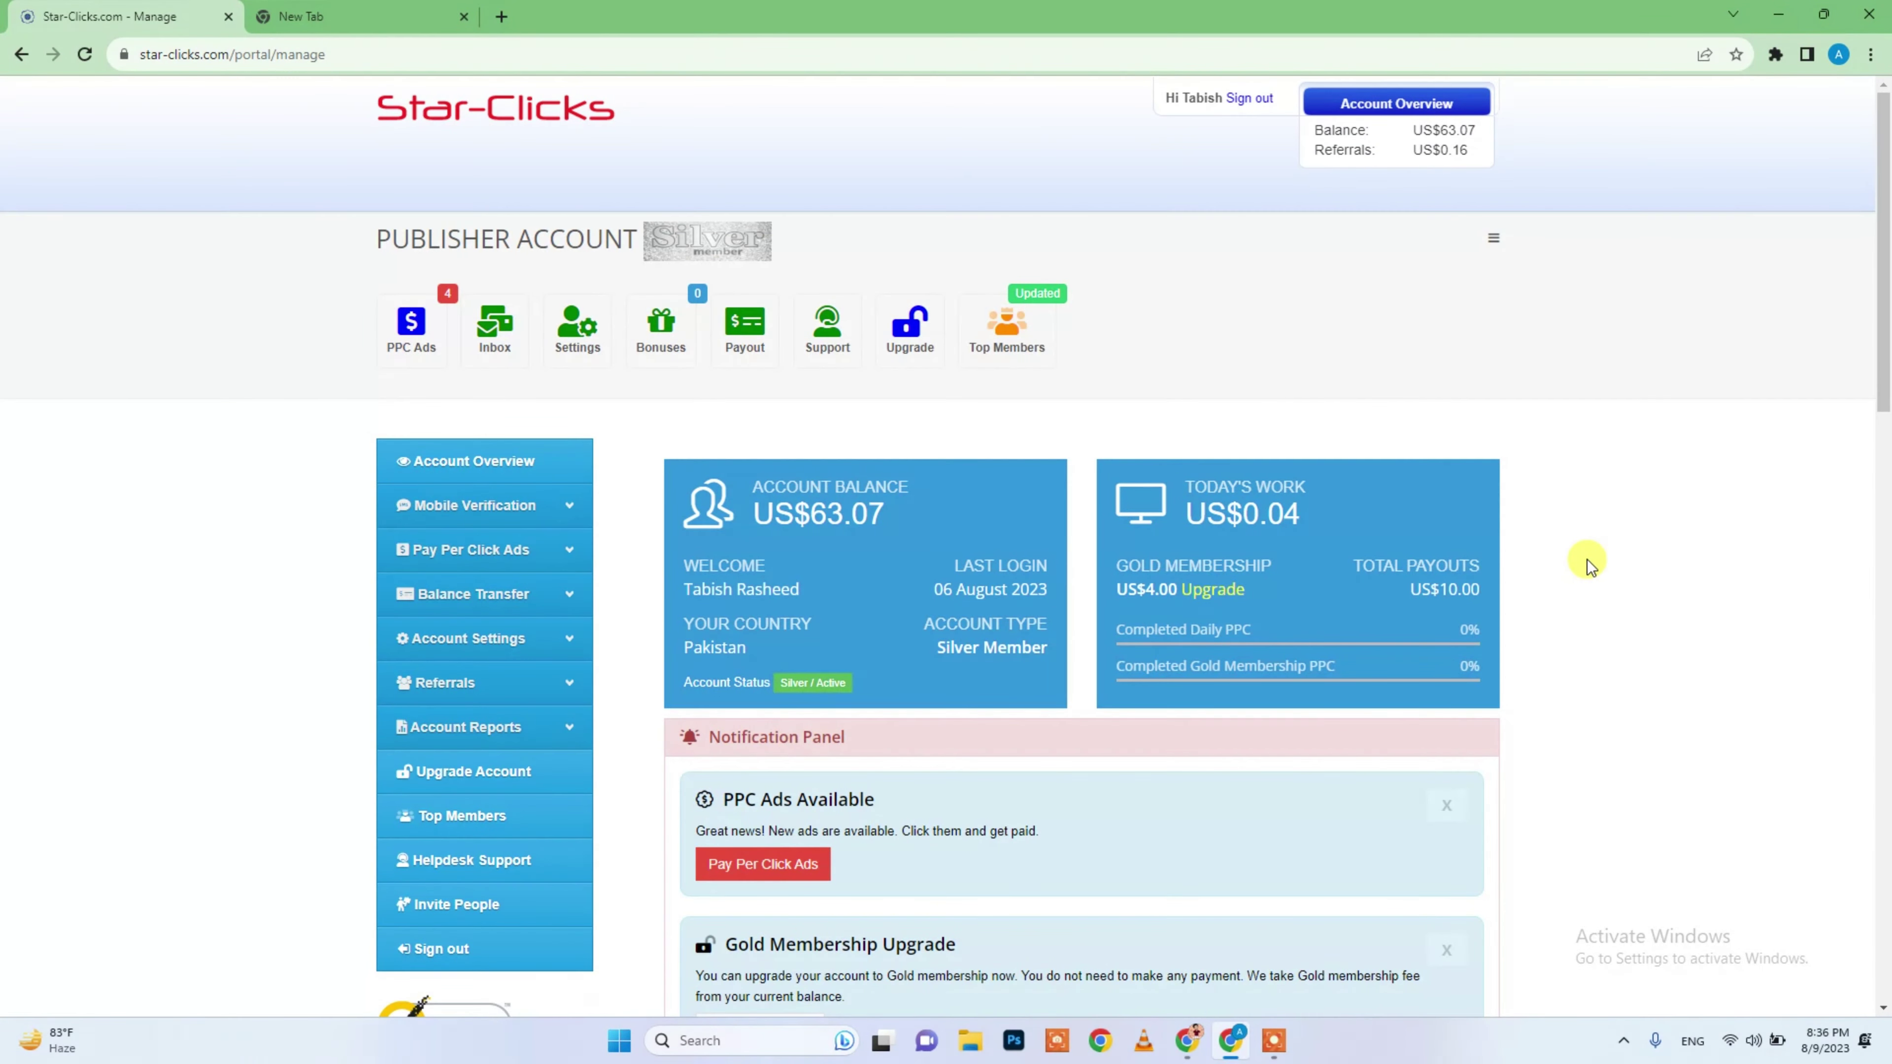
scroll(1529, 655, "down", 2)
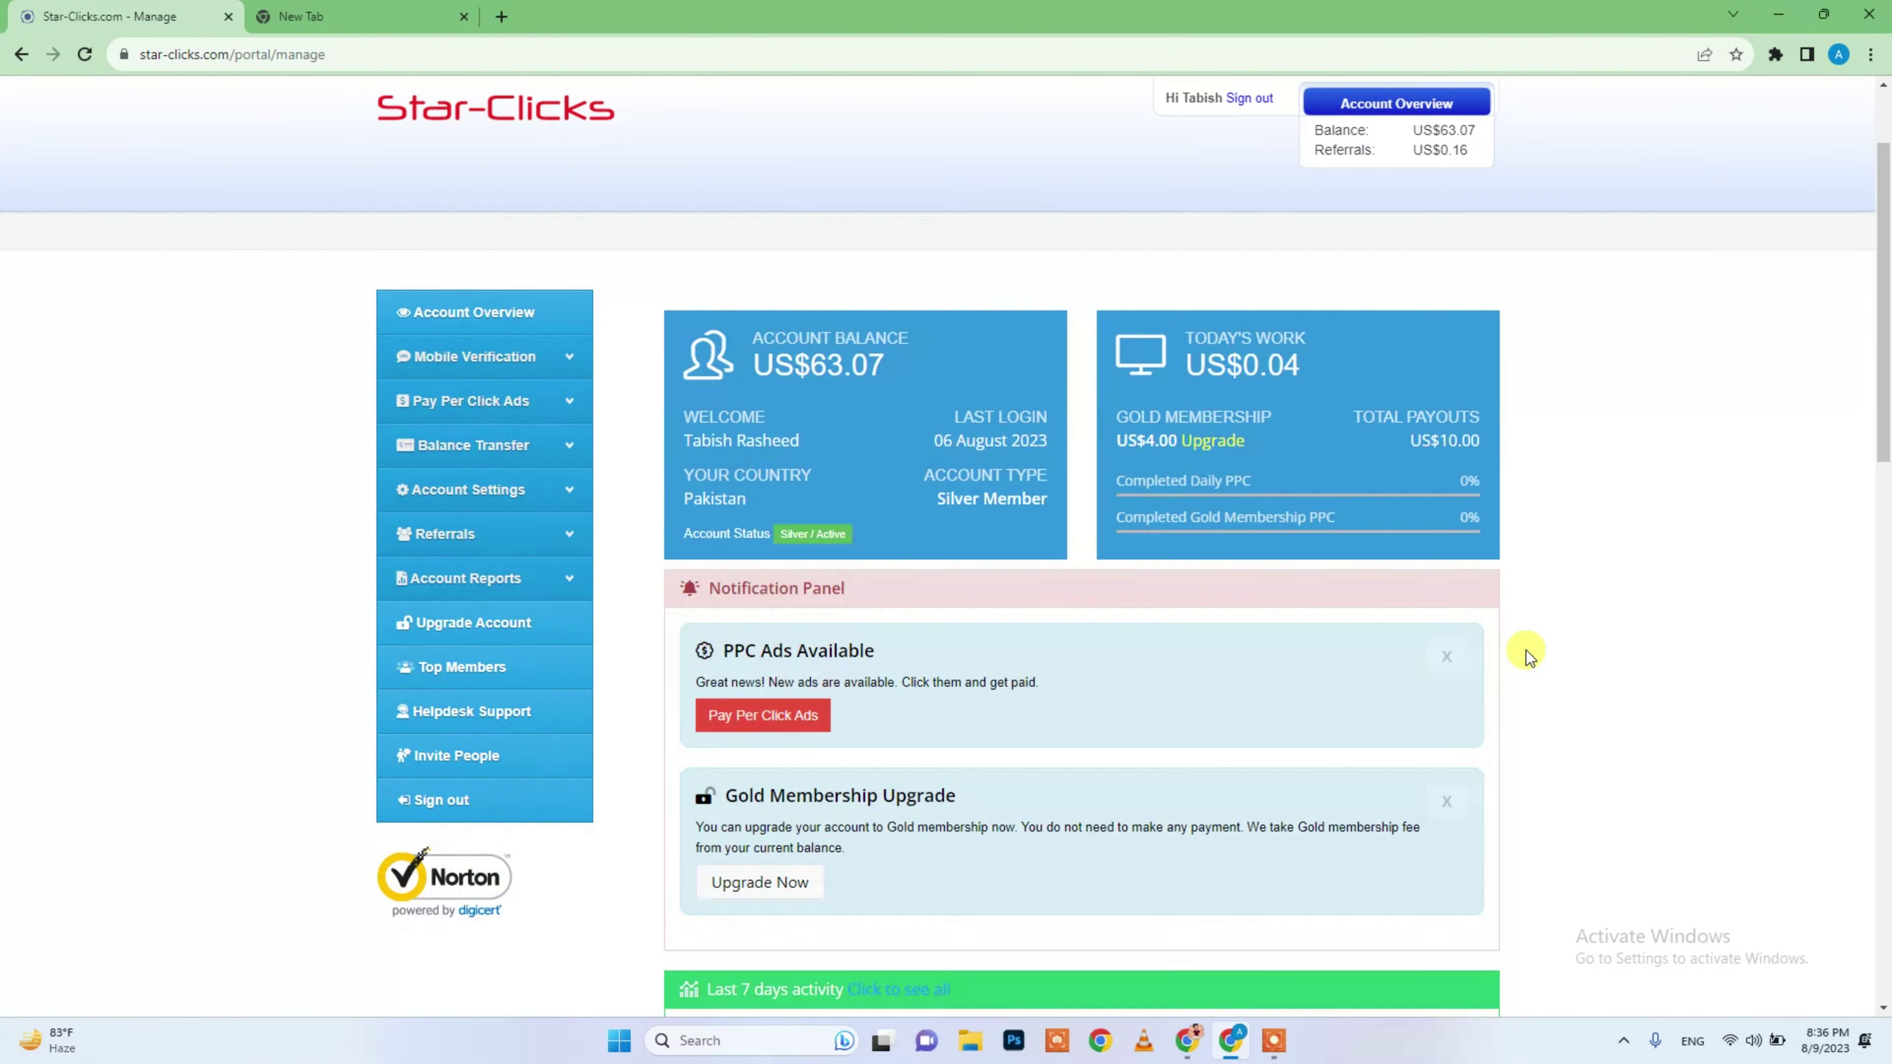
scroll(1581, 786, "up", 2)
scroll(1267, 842, "down", 3)
scroll(195, 406, "up", 3)
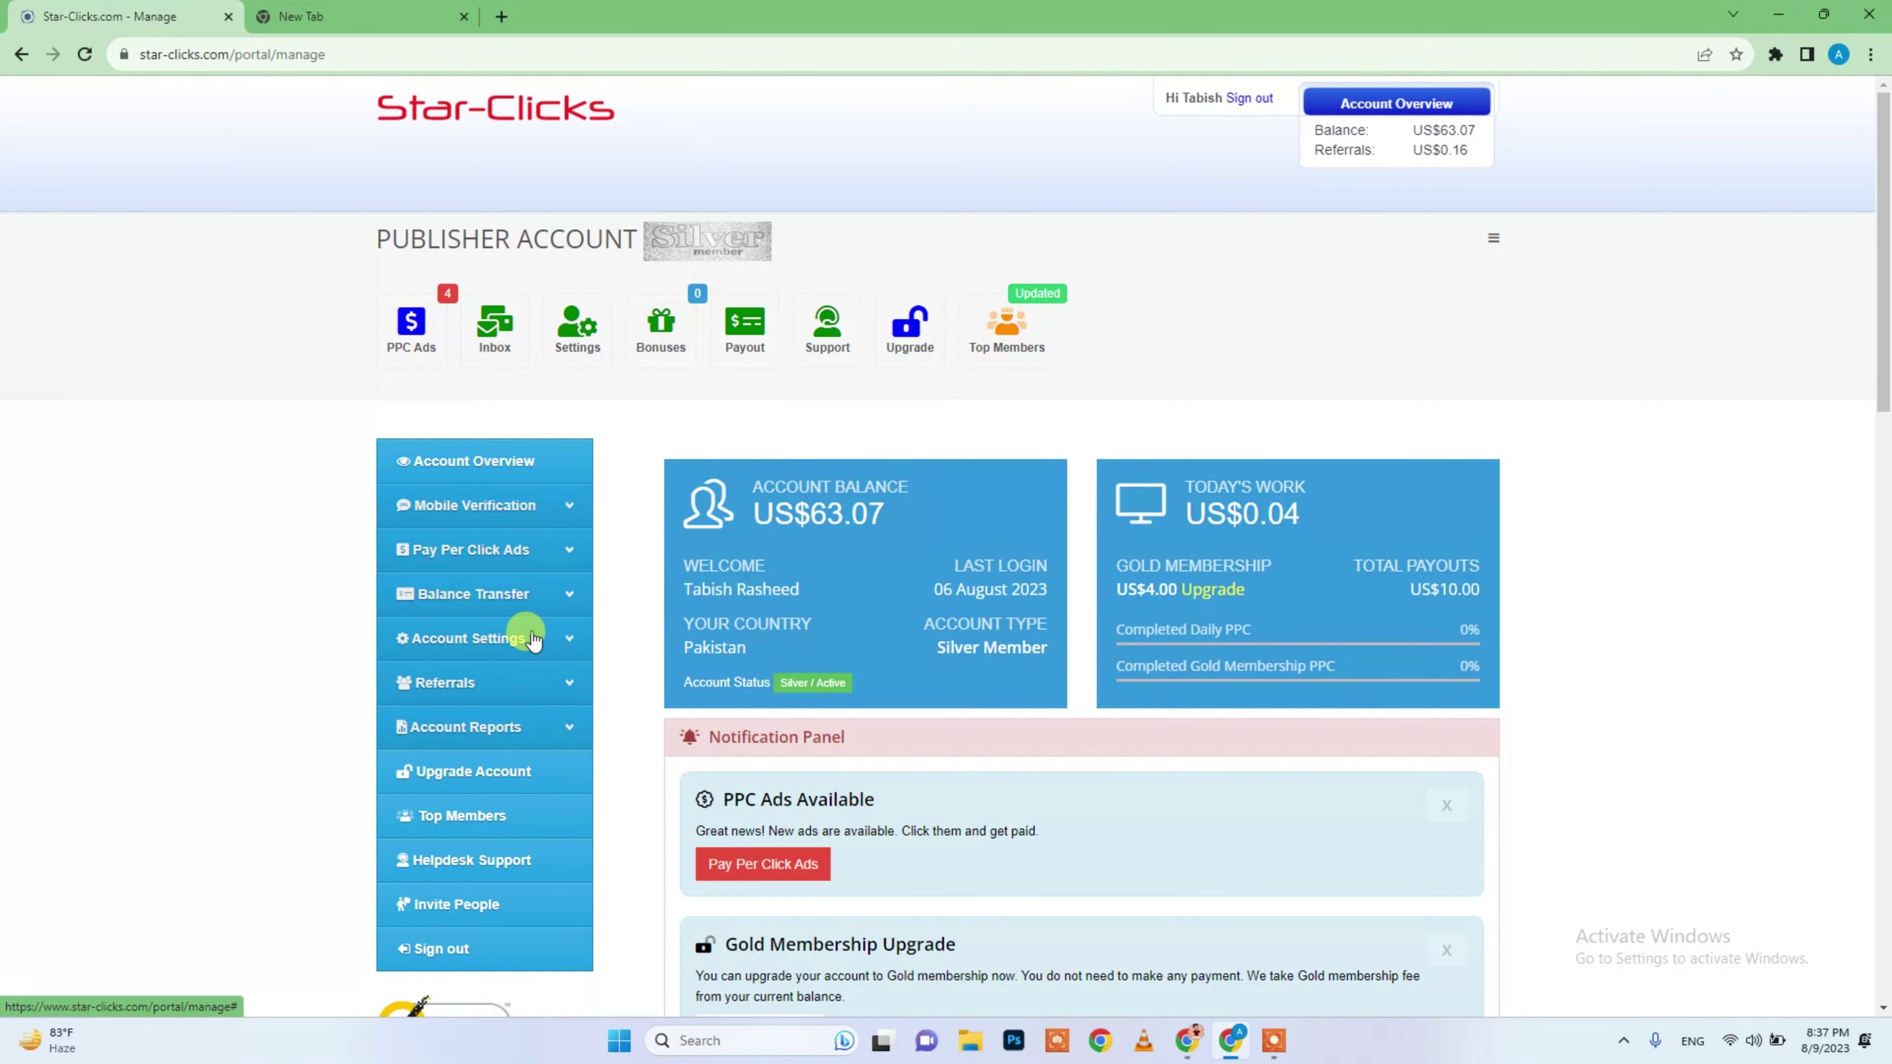
- Open the account's settings and view the bank account details and the payout settings
left_click(531, 638)
left_click(430, 680)
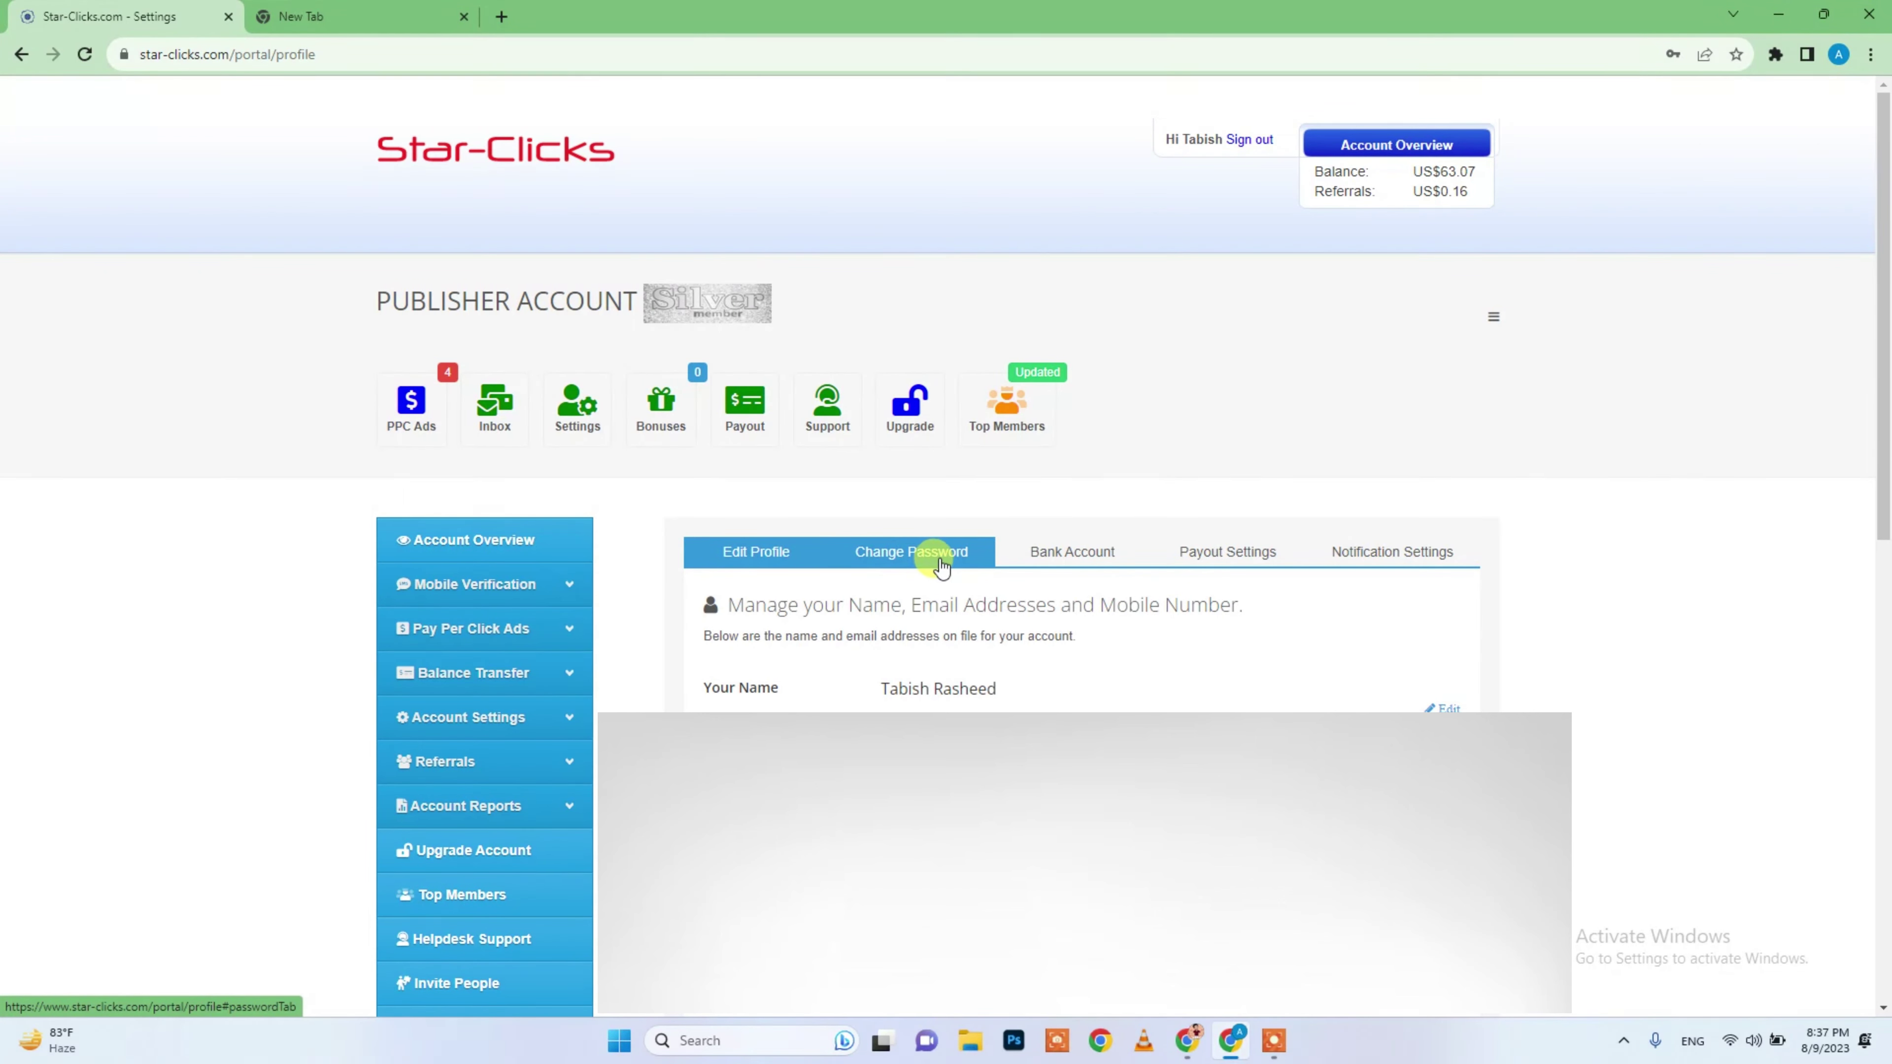
left_click(1078, 546)
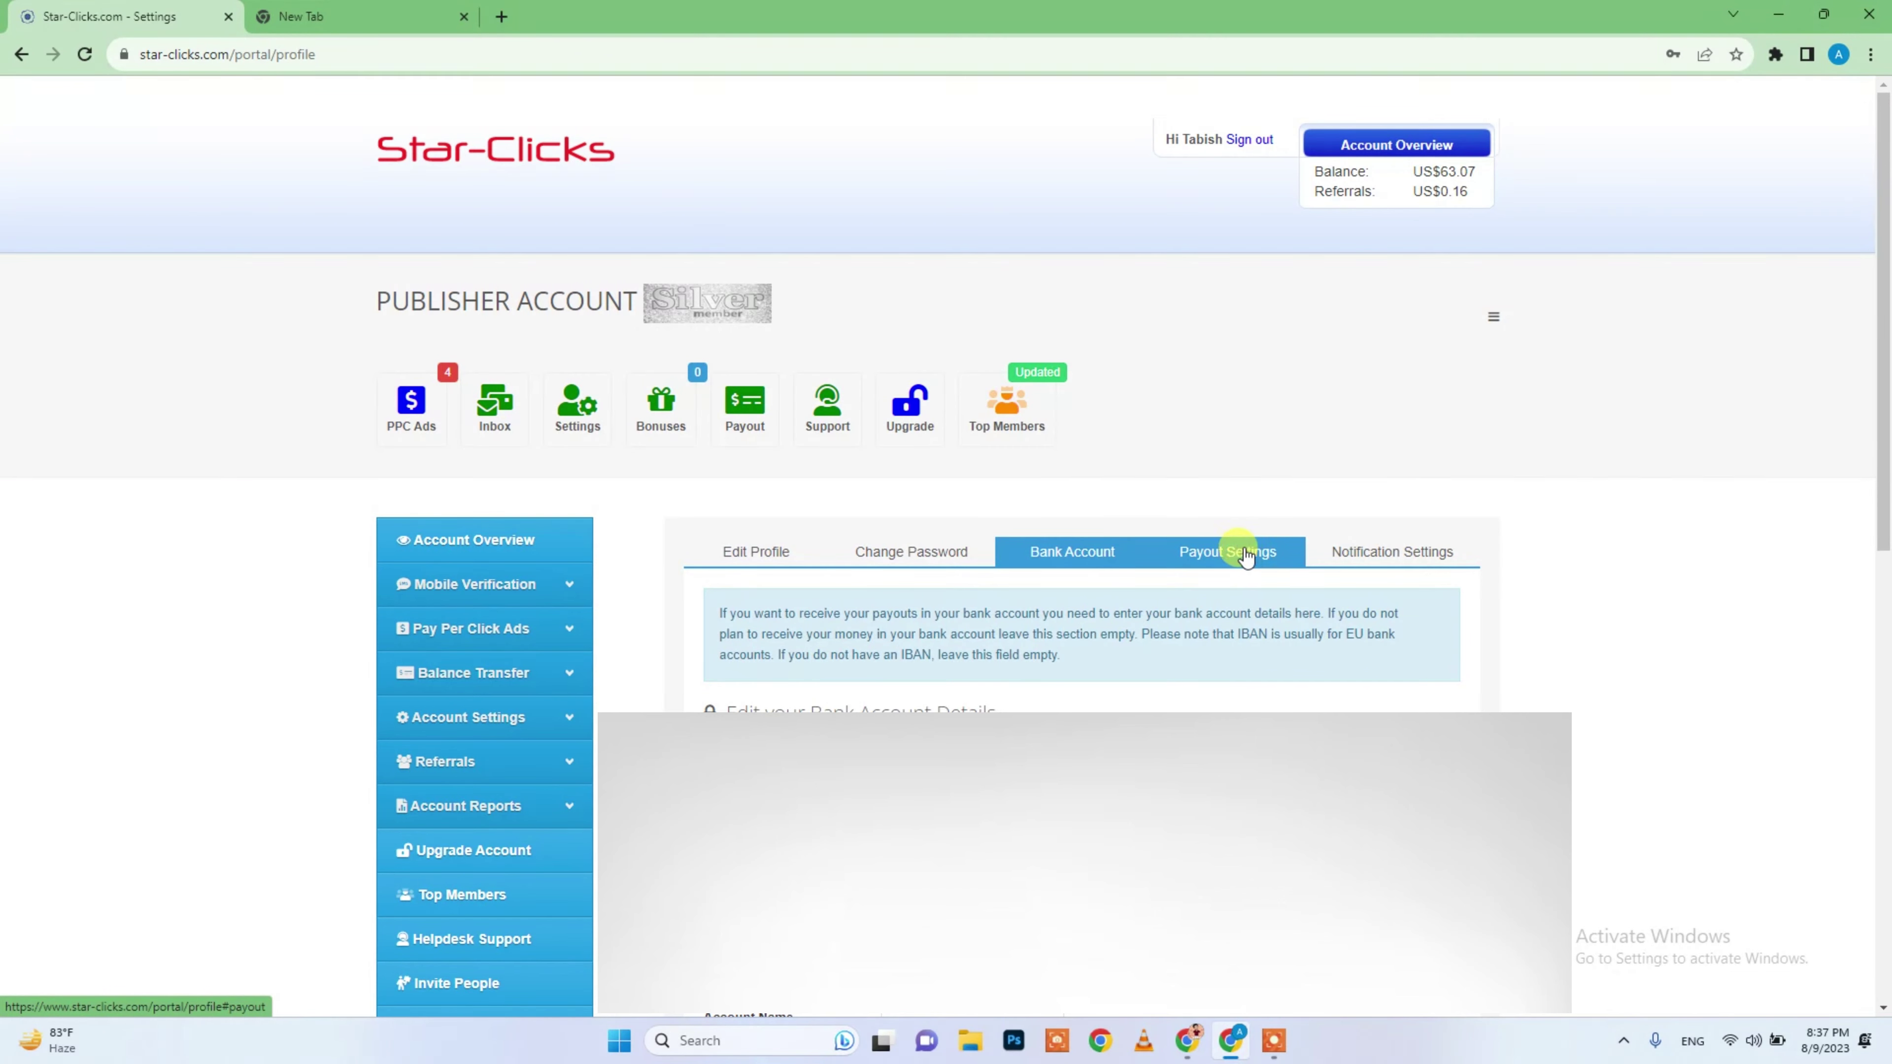
left_click(1208, 555)
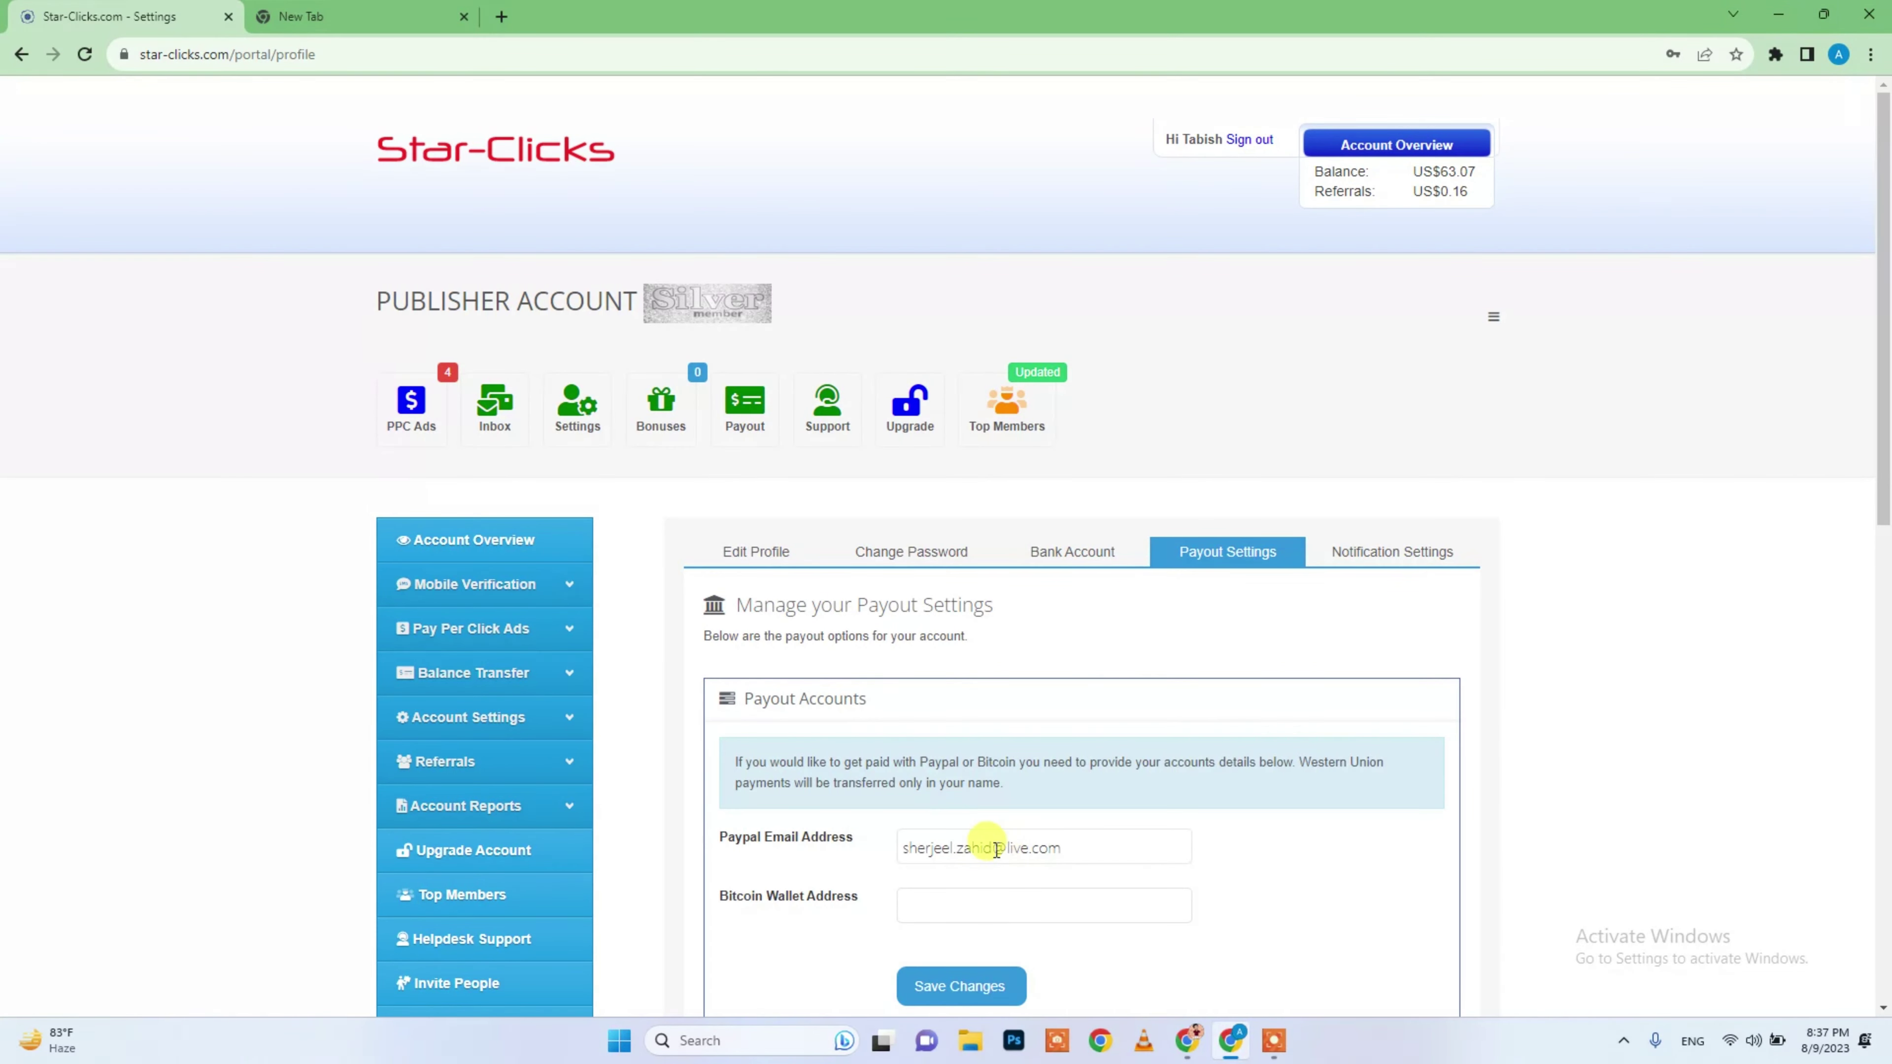
- Check the available Auto Payout Status options in the payout settings without changing the selection
scroll(1018, 850, "down", 10)
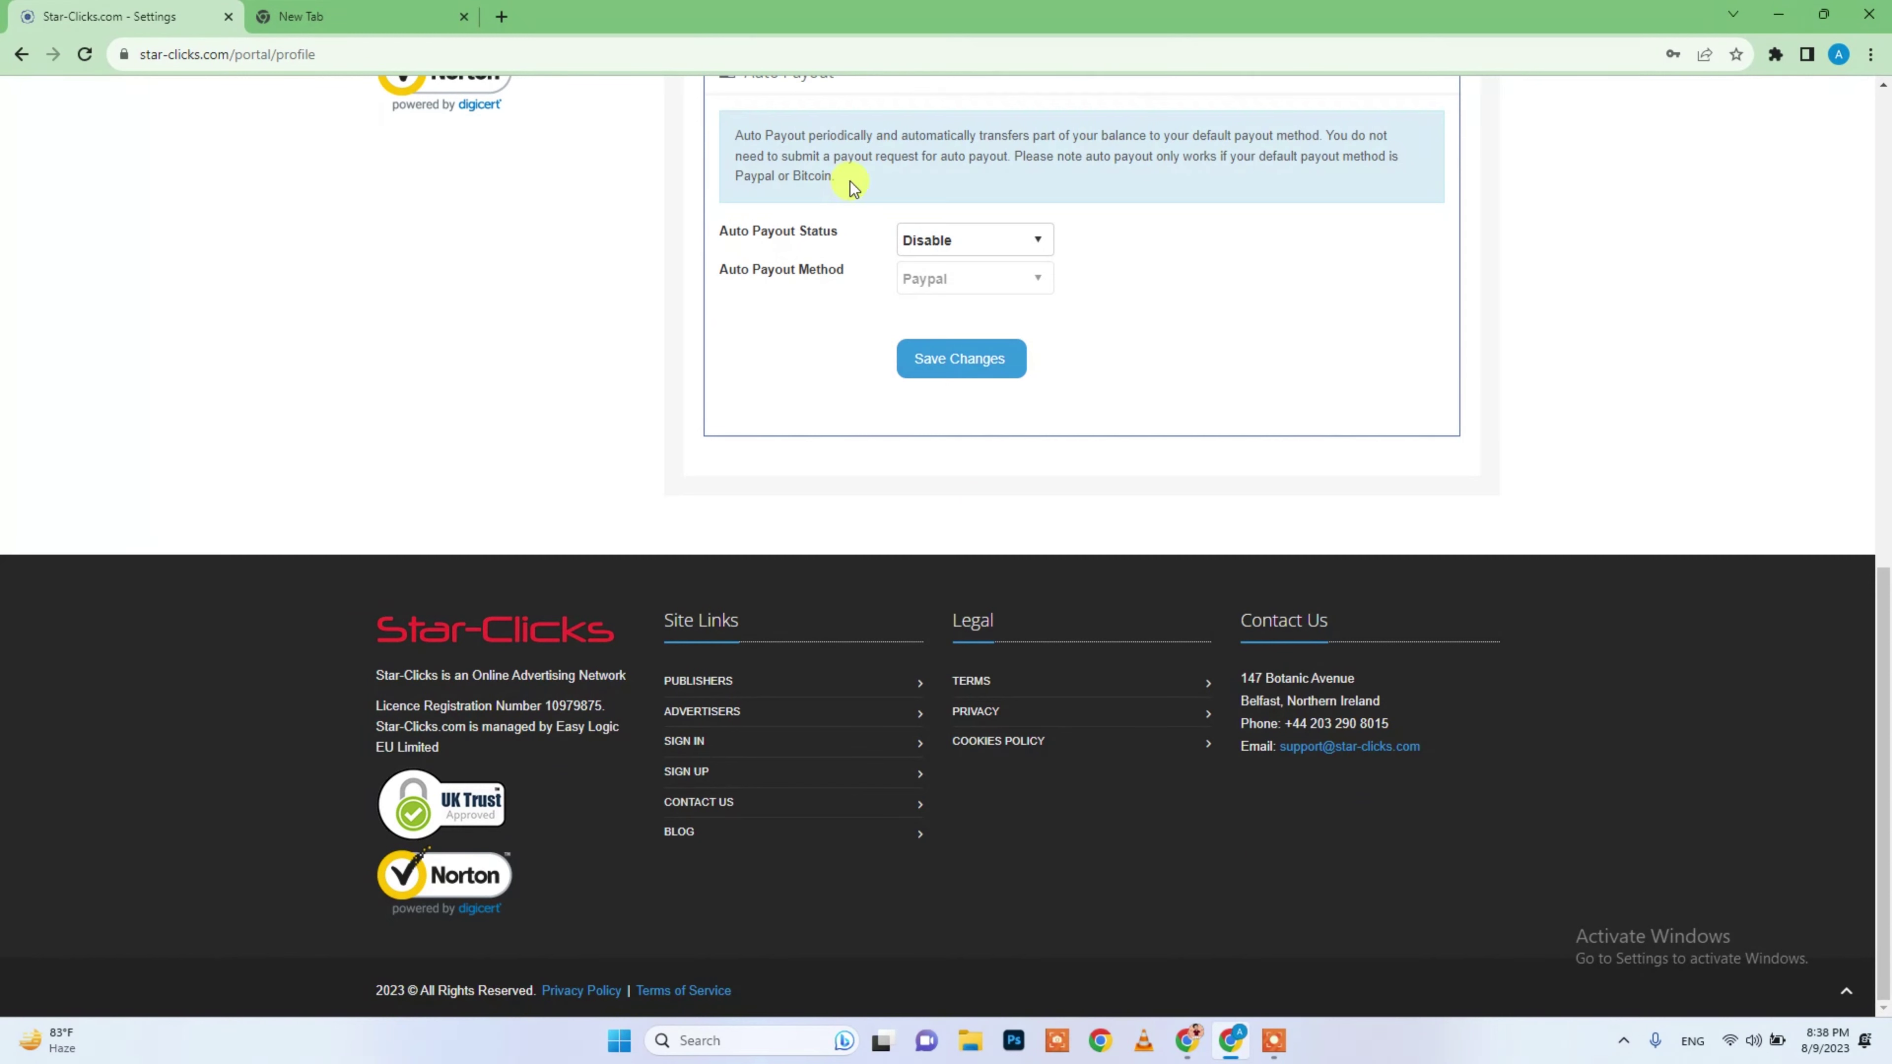
left_click(1017, 240)
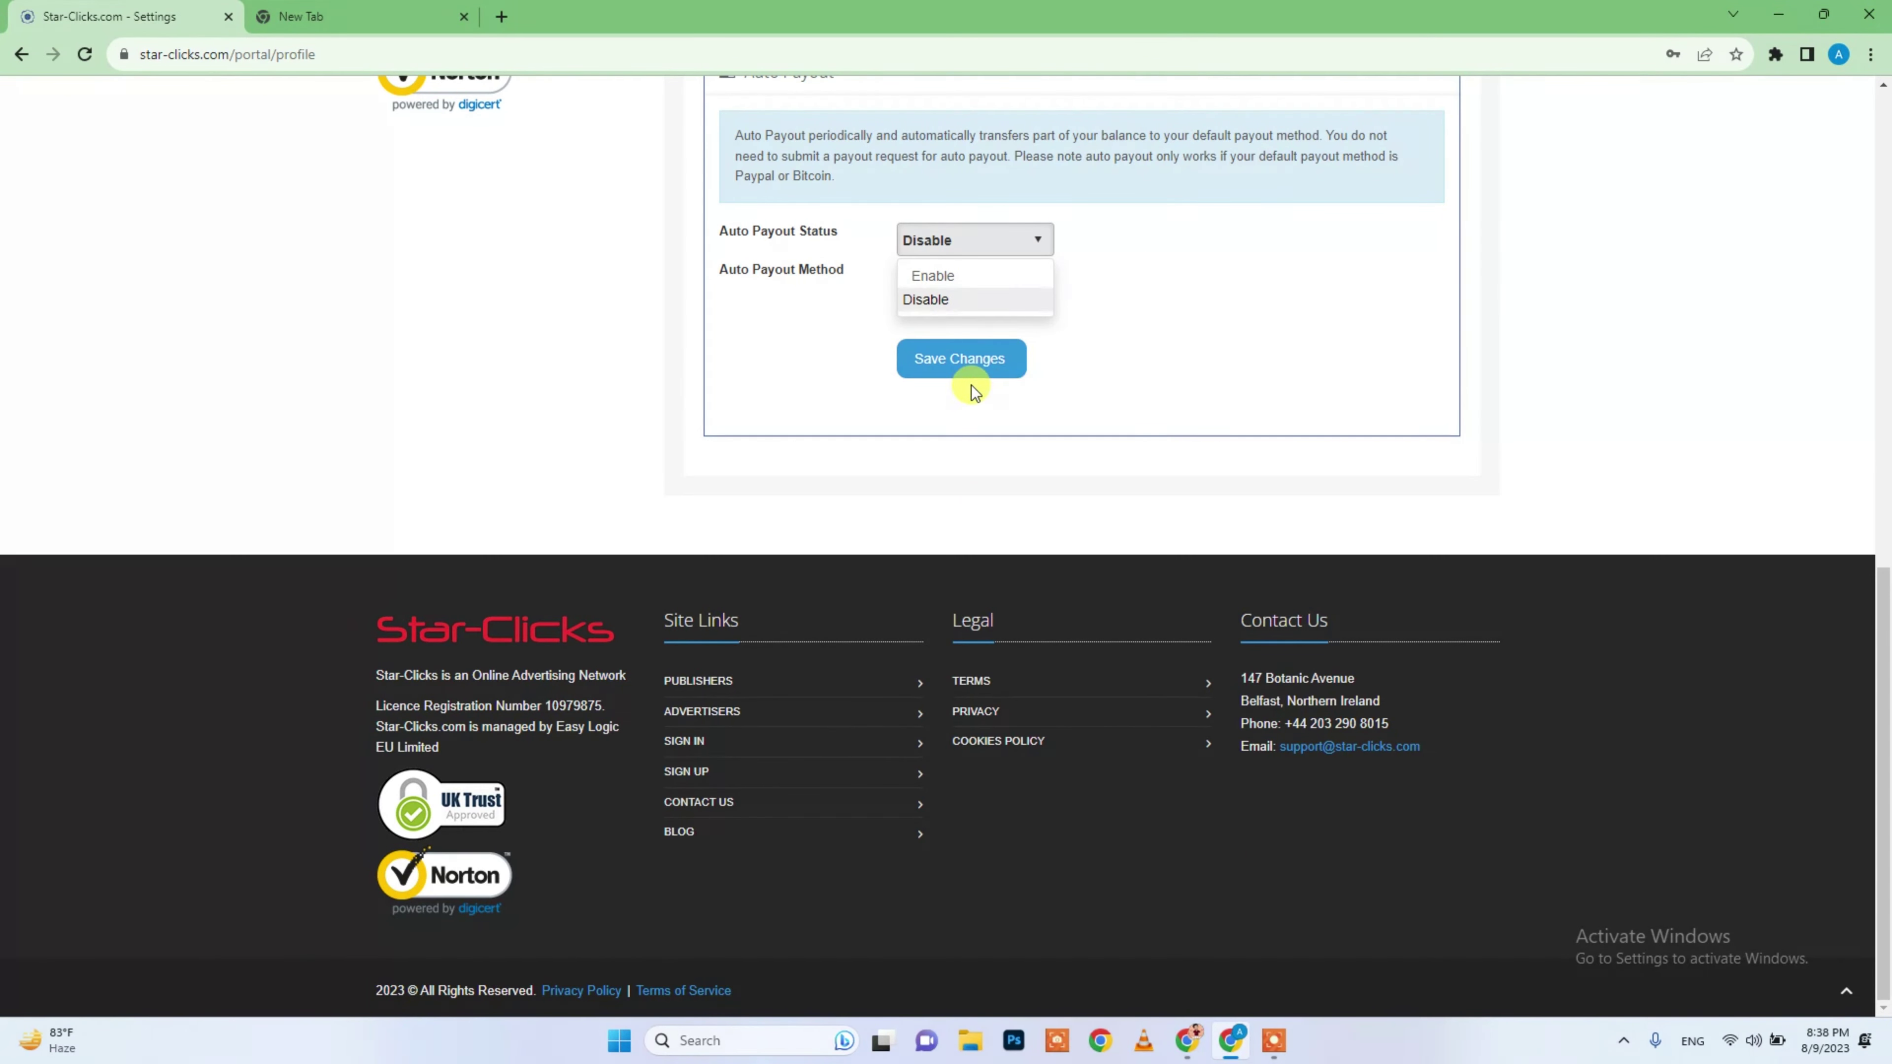
left_click(967, 369)
scroll(1185, 396, "up", 2)
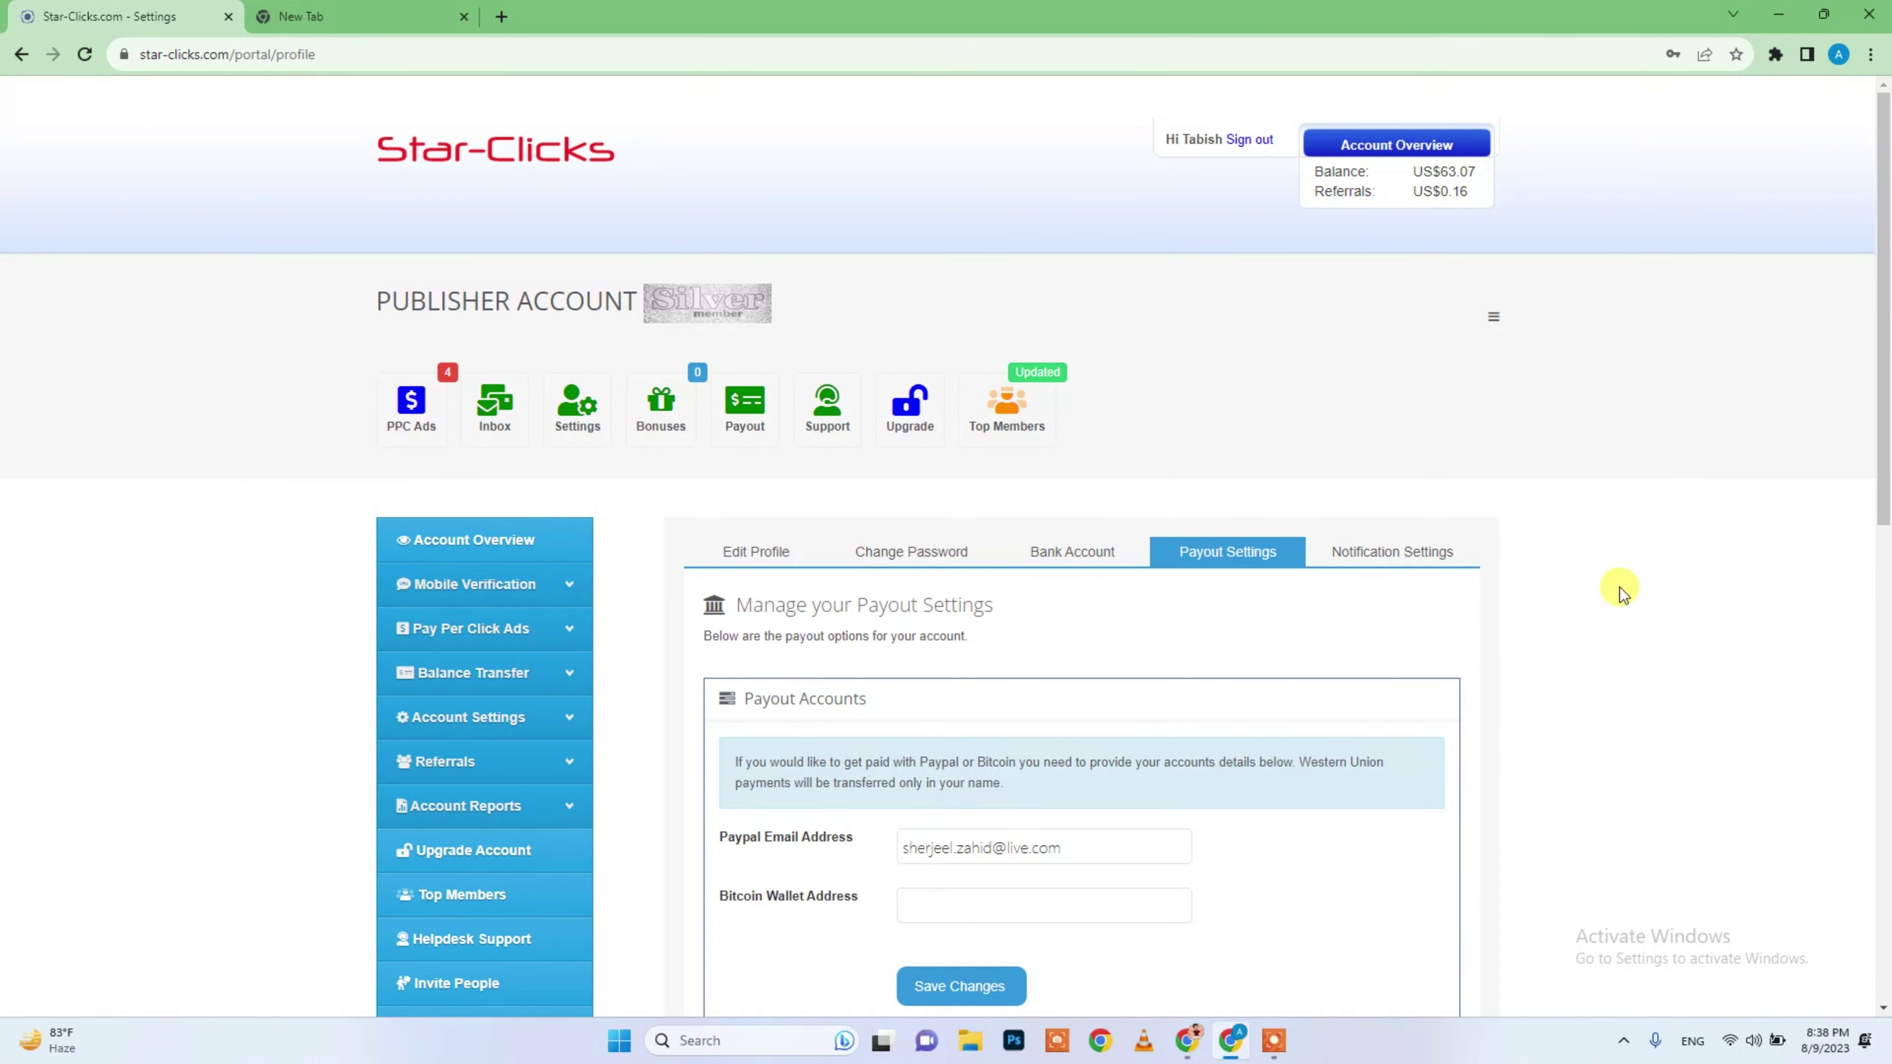
- Switch to Gmail and read the Star-Clicks email "Auto Payout Failed Urgent", highlighting the sentence about the missing payout method
left_click(1187, 1041)
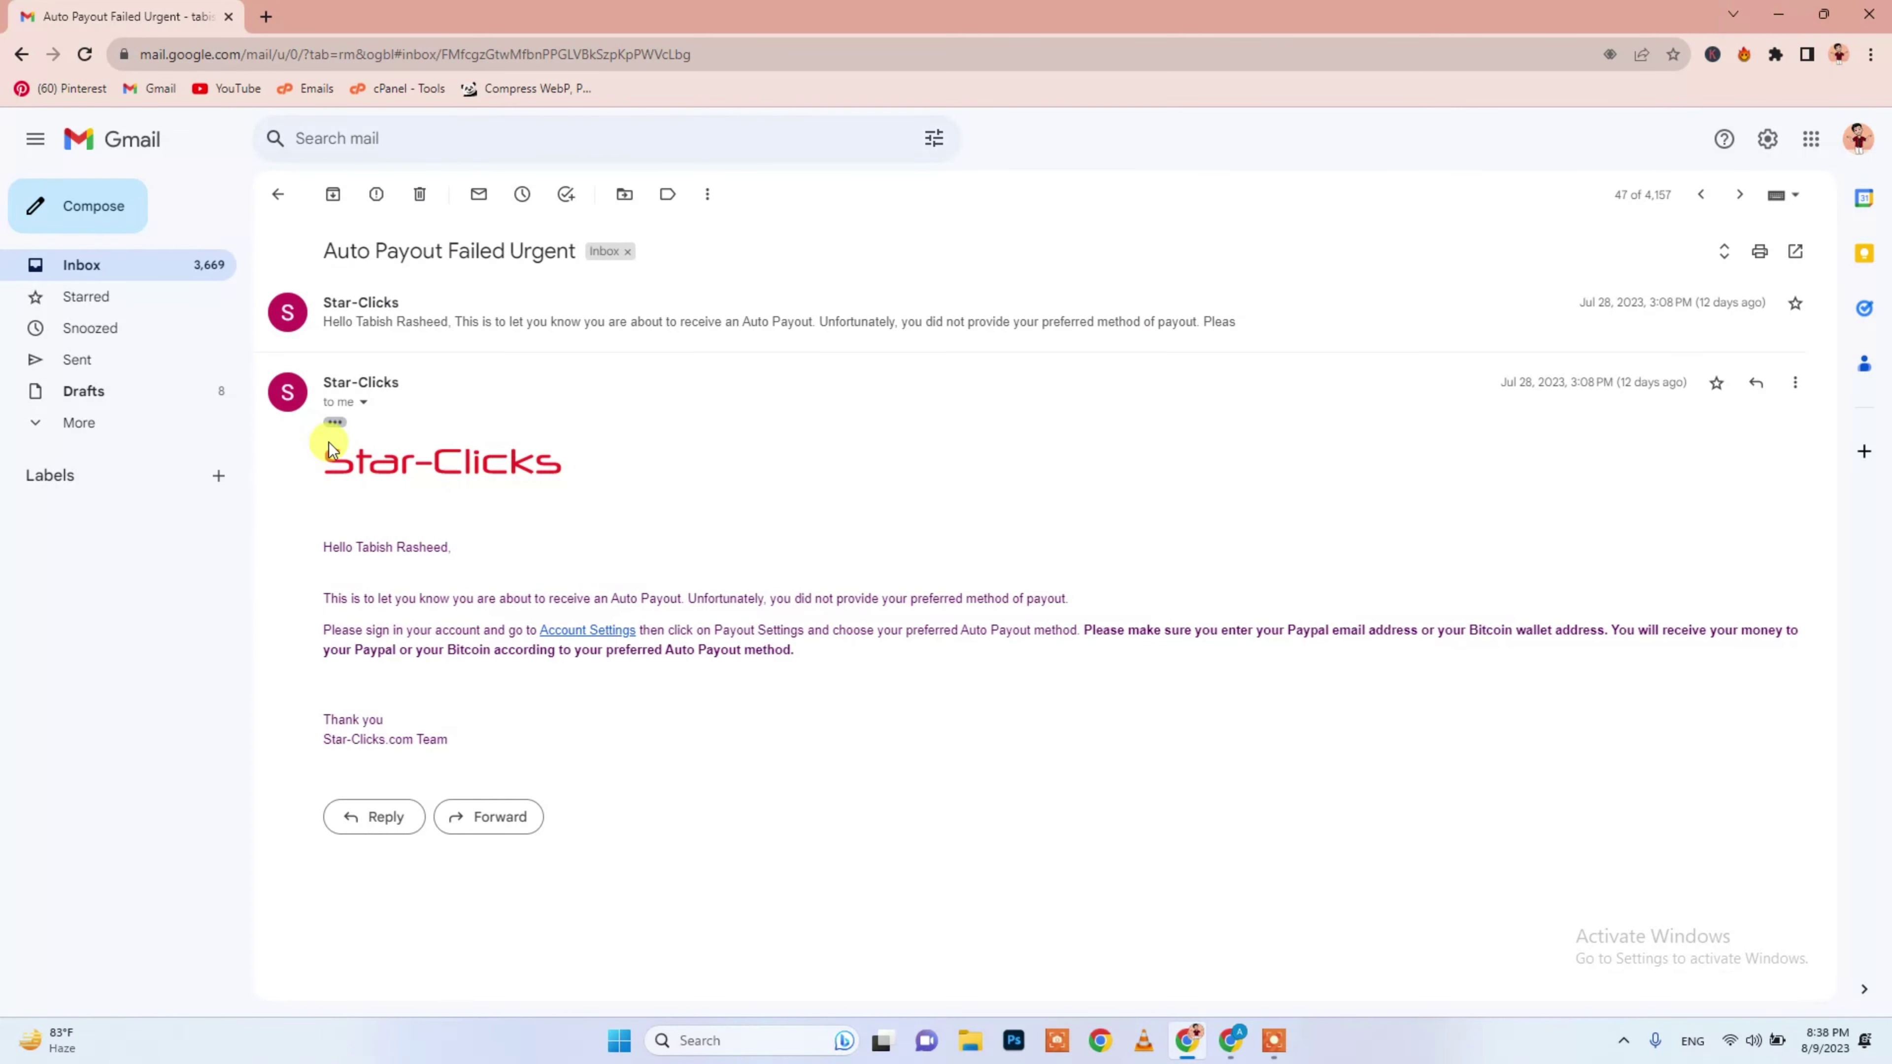
left_click(314, 545)
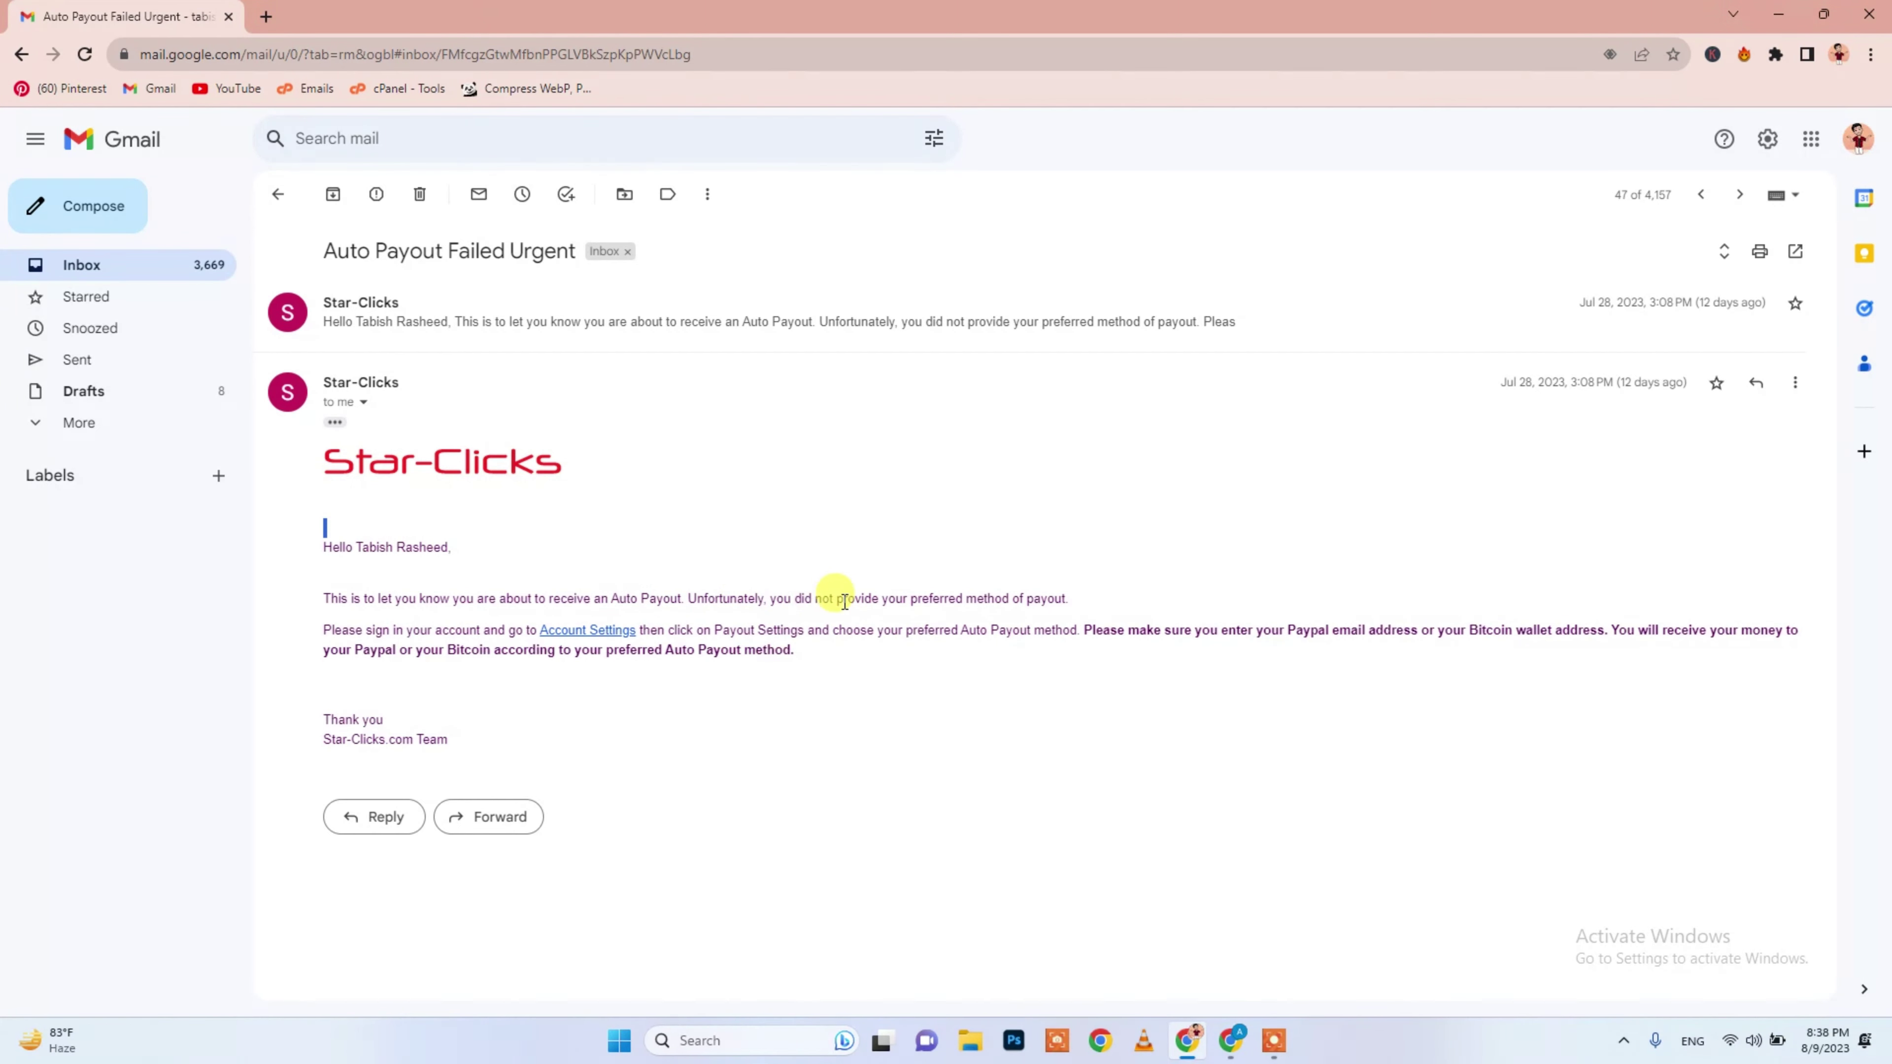
left_click_drag(1054, 599, 933, 589)
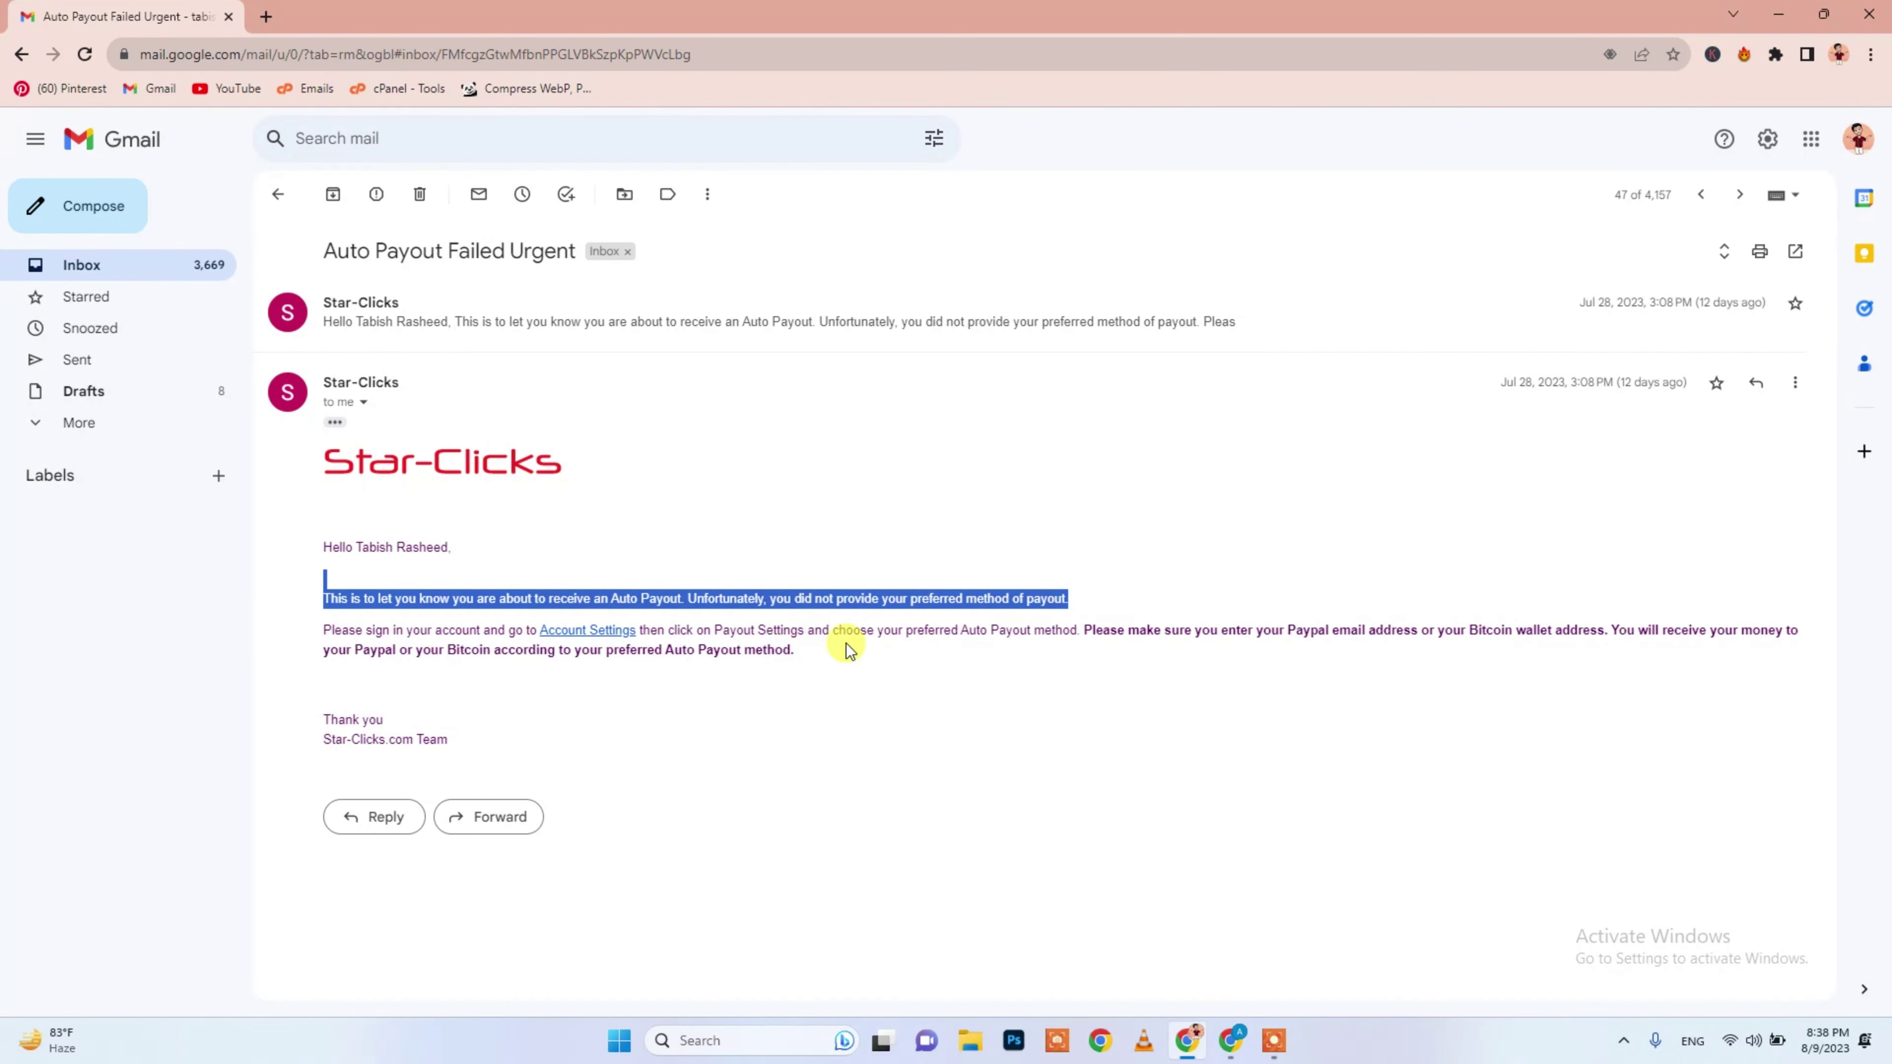
left_click(1193, 703)
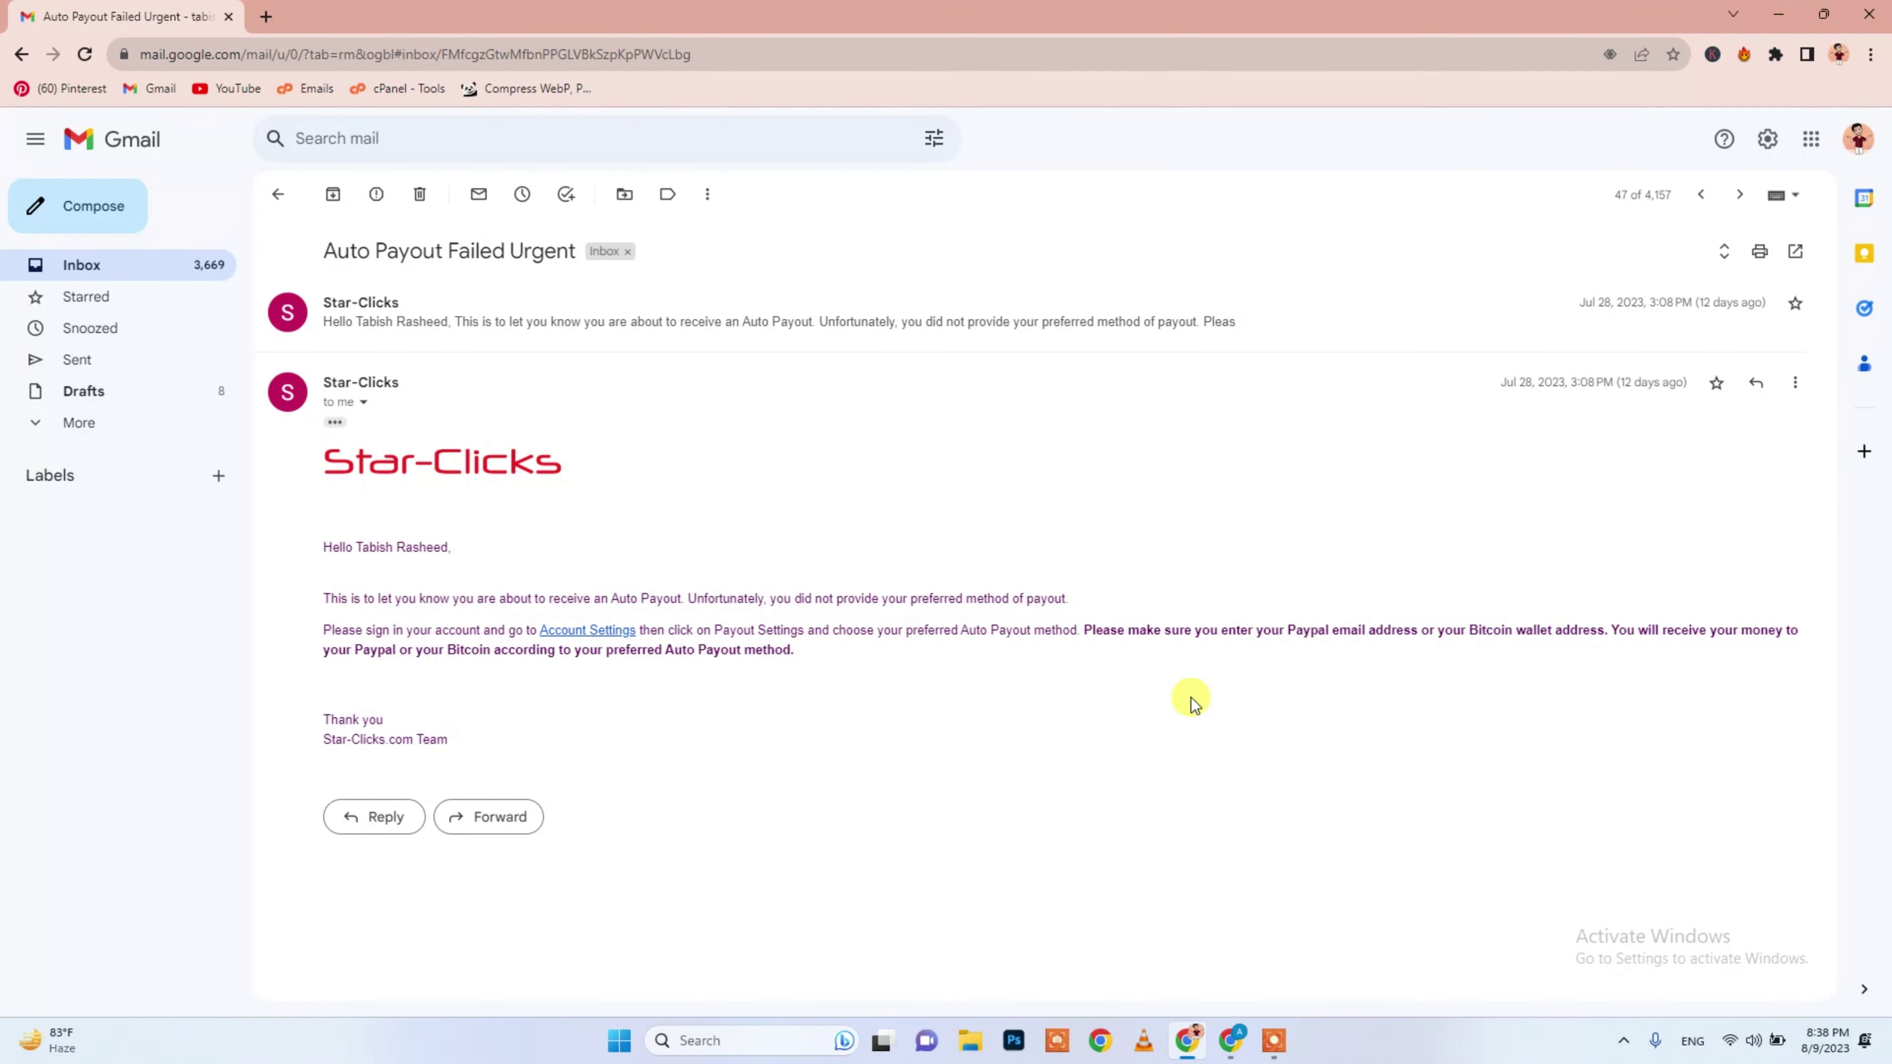
- Switch back to Star-Clicks and open the payout request form from the account overview's balance transfer options
left_click(1232, 1042)
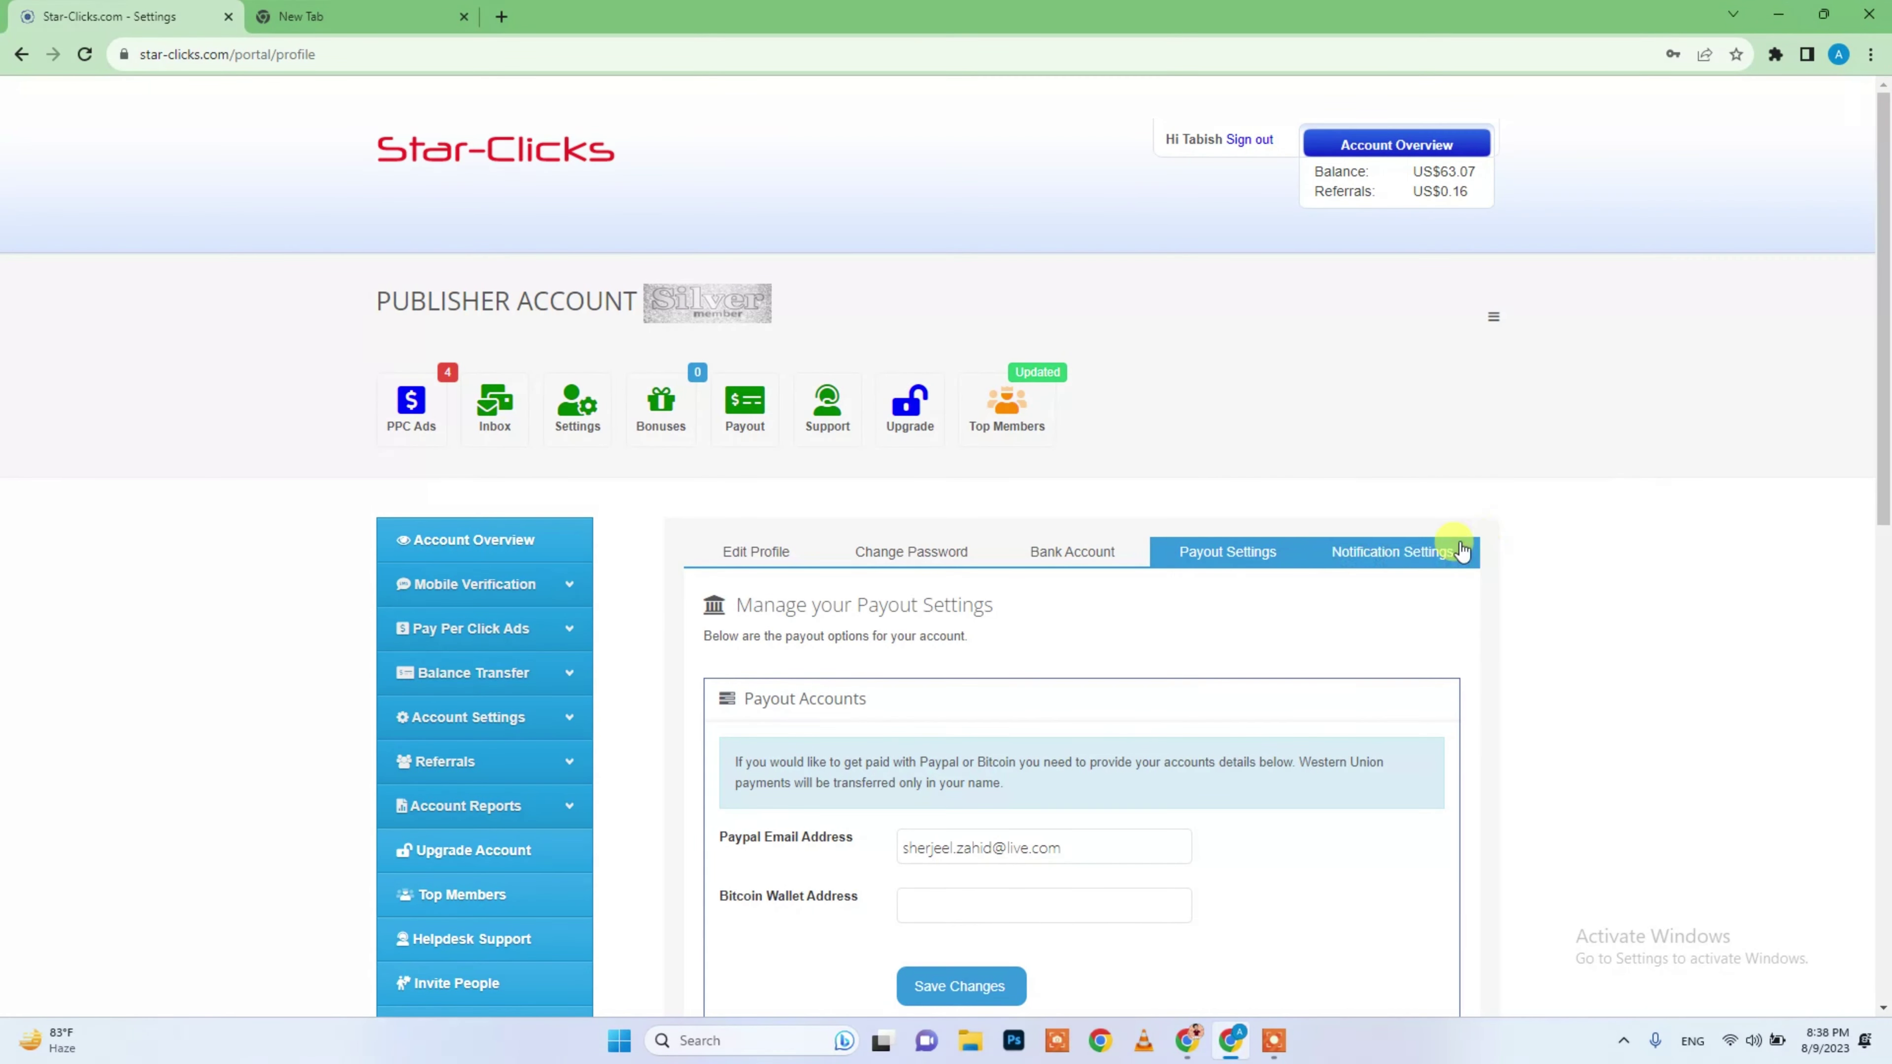
left_click(474, 538)
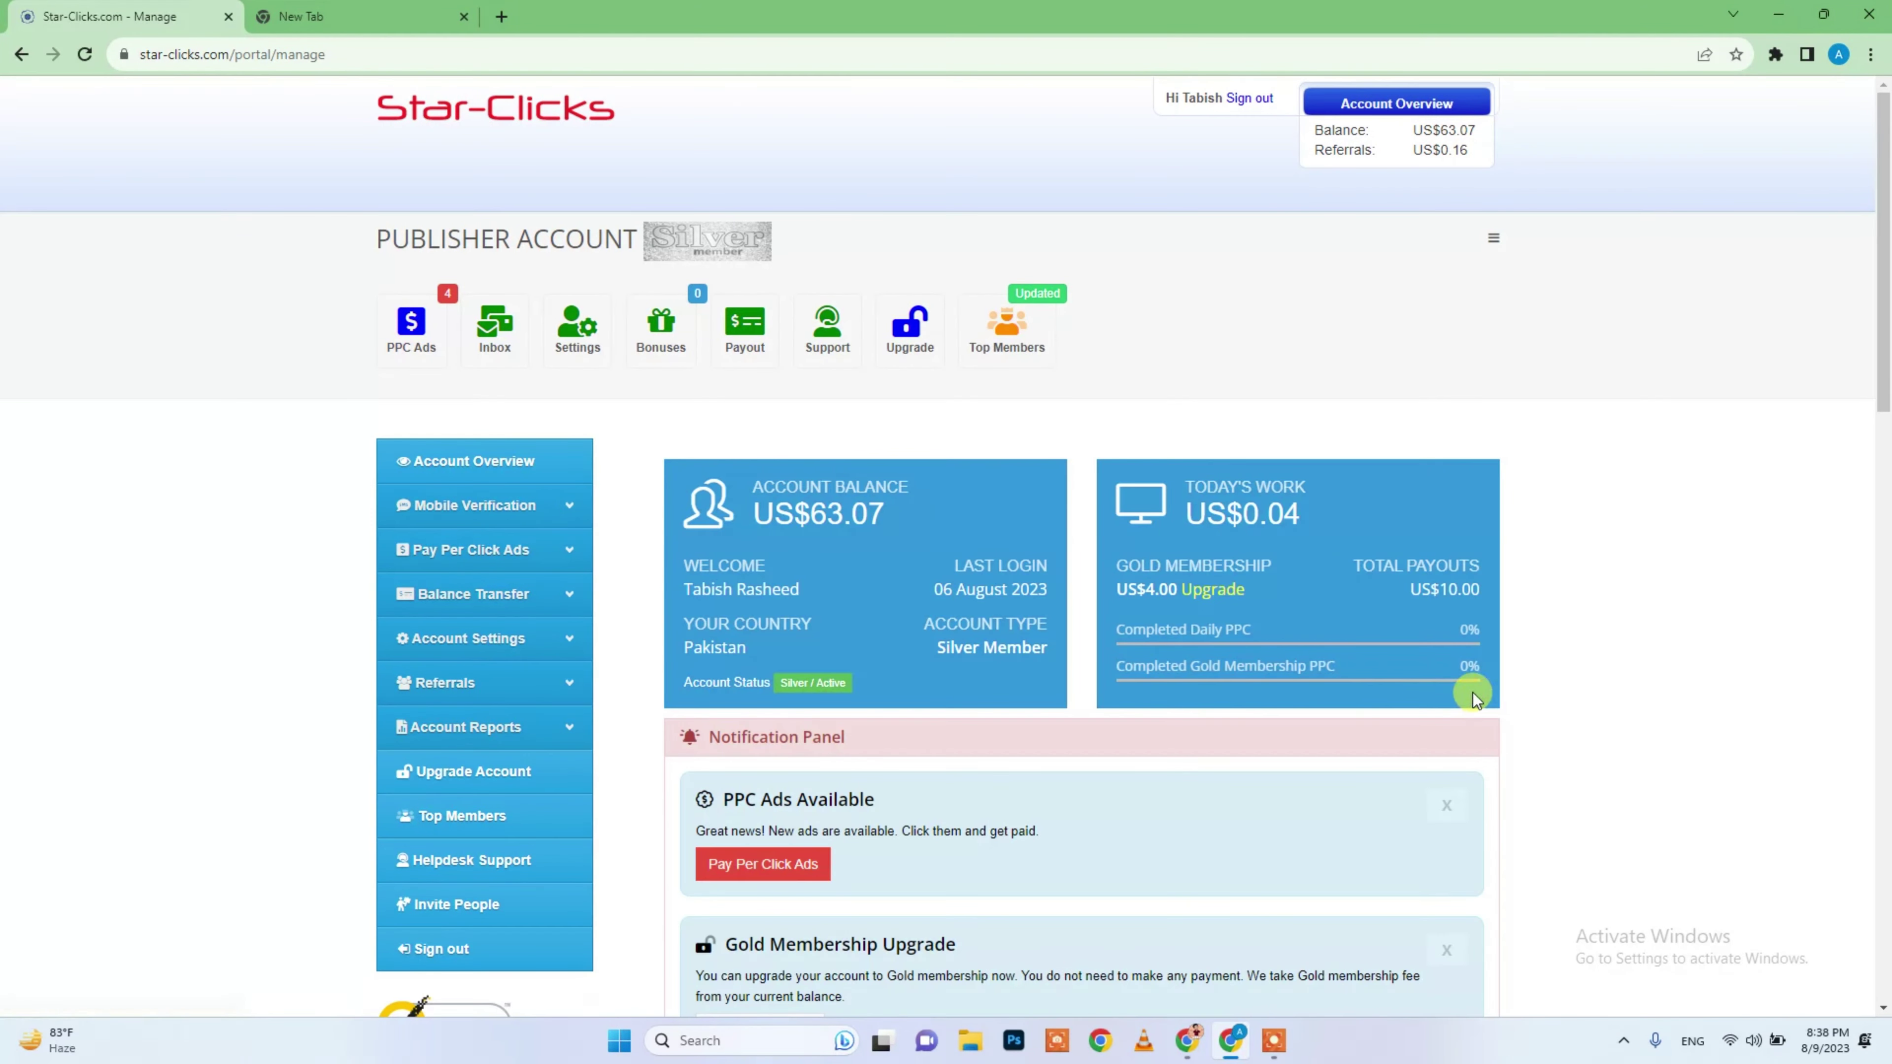
scroll(1564, 670, "down", 3)
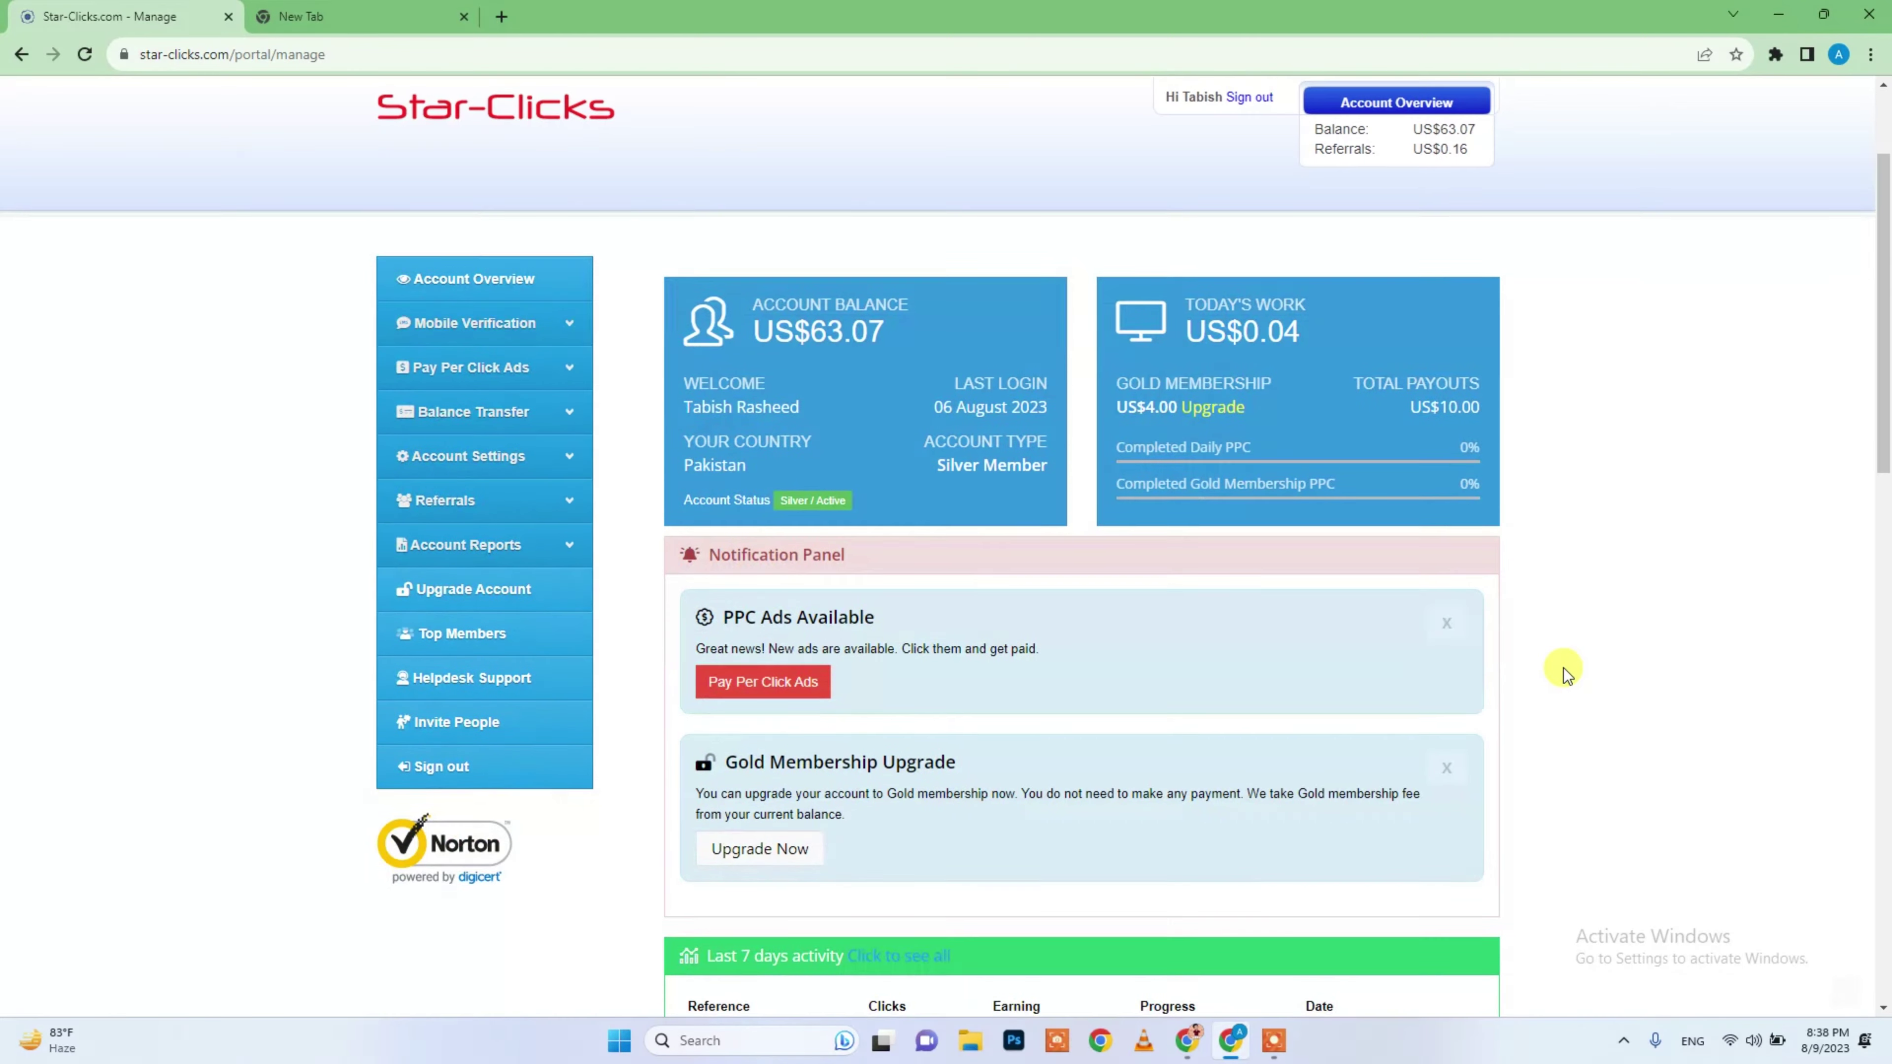
left_click(561, 418)
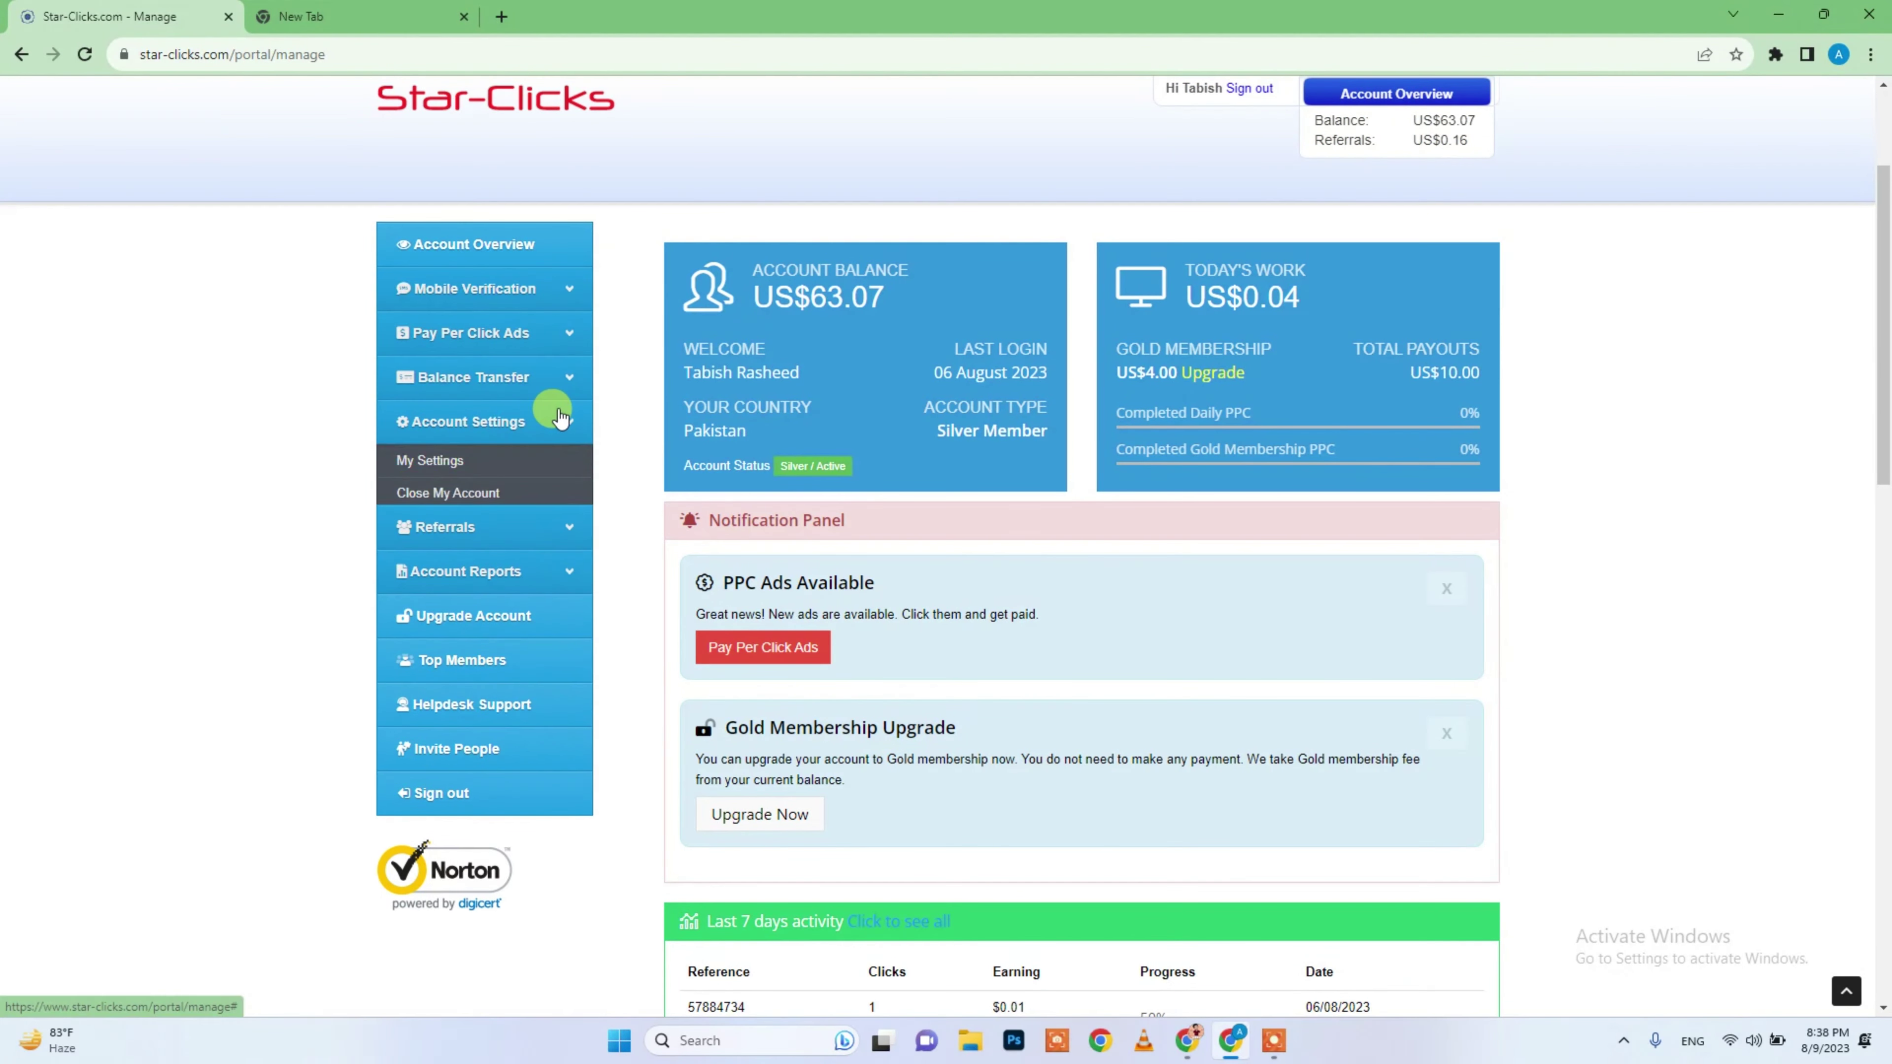
left_click(558, 416)
left_click(555, 378)
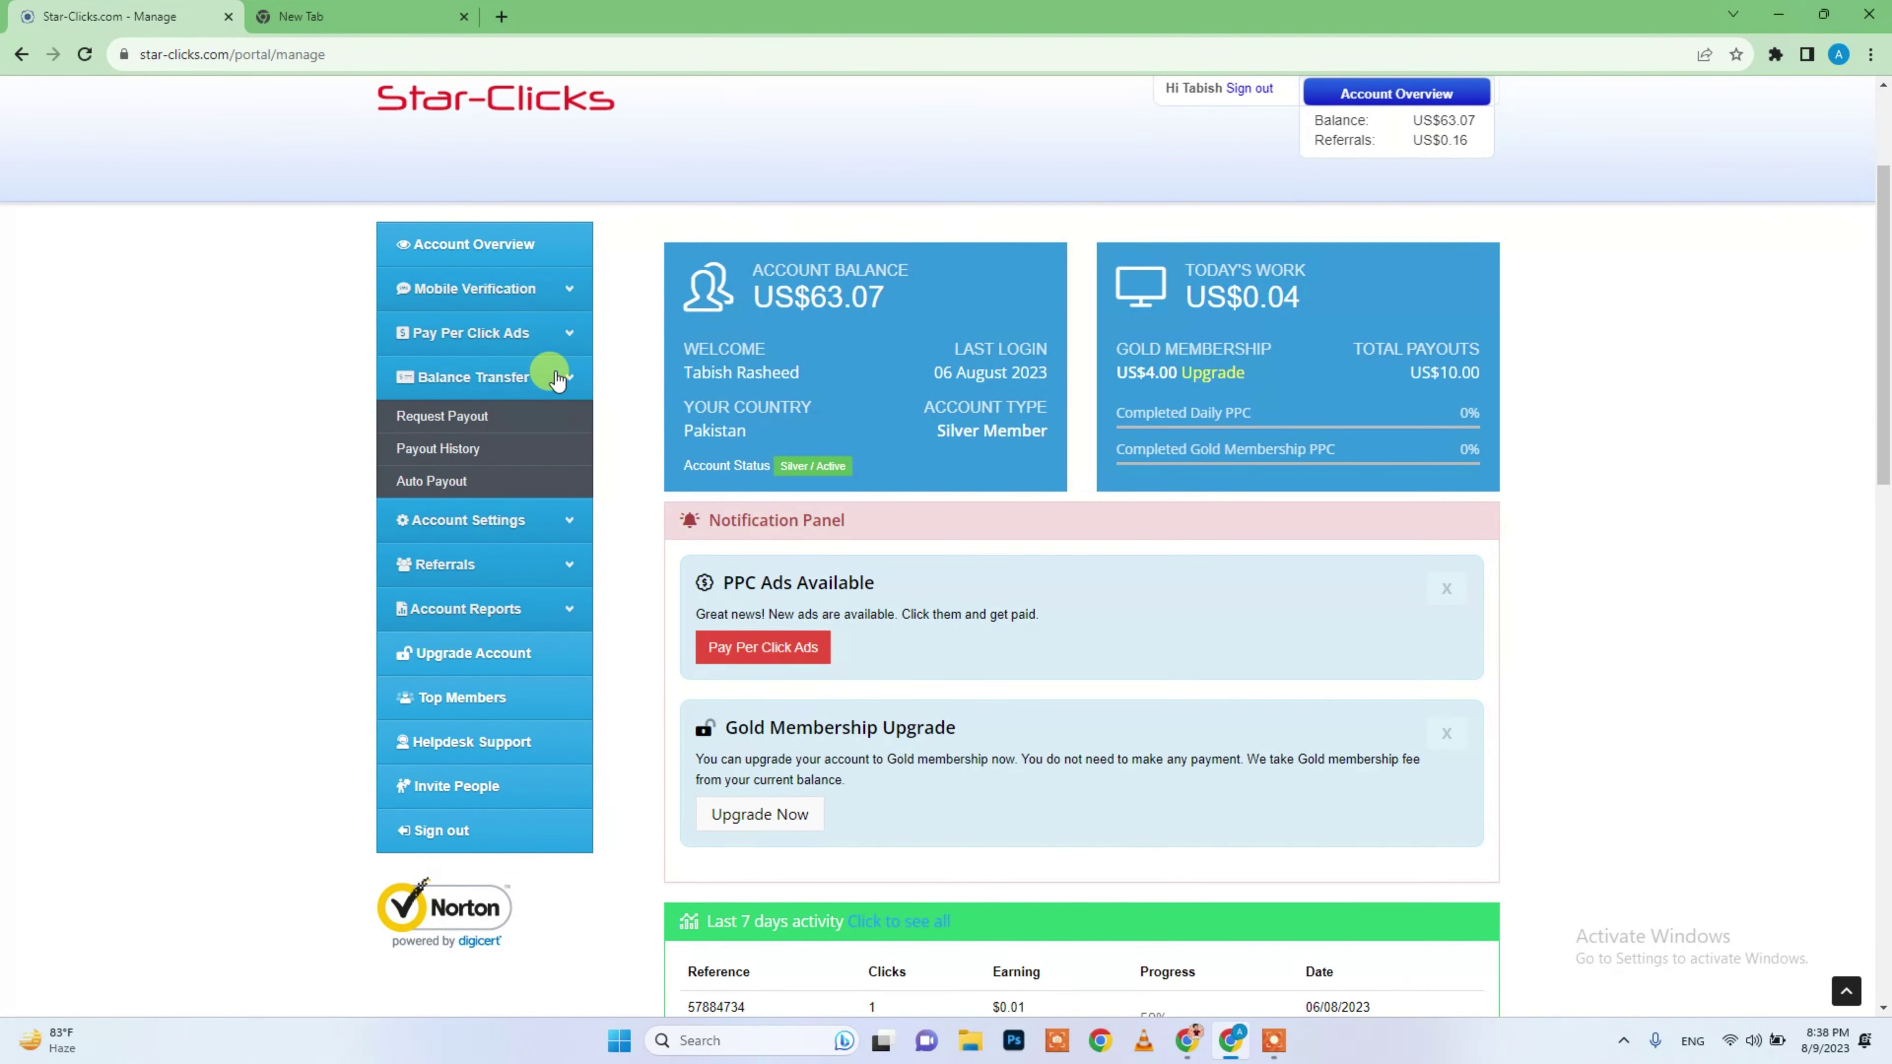
left_click(441, 419)
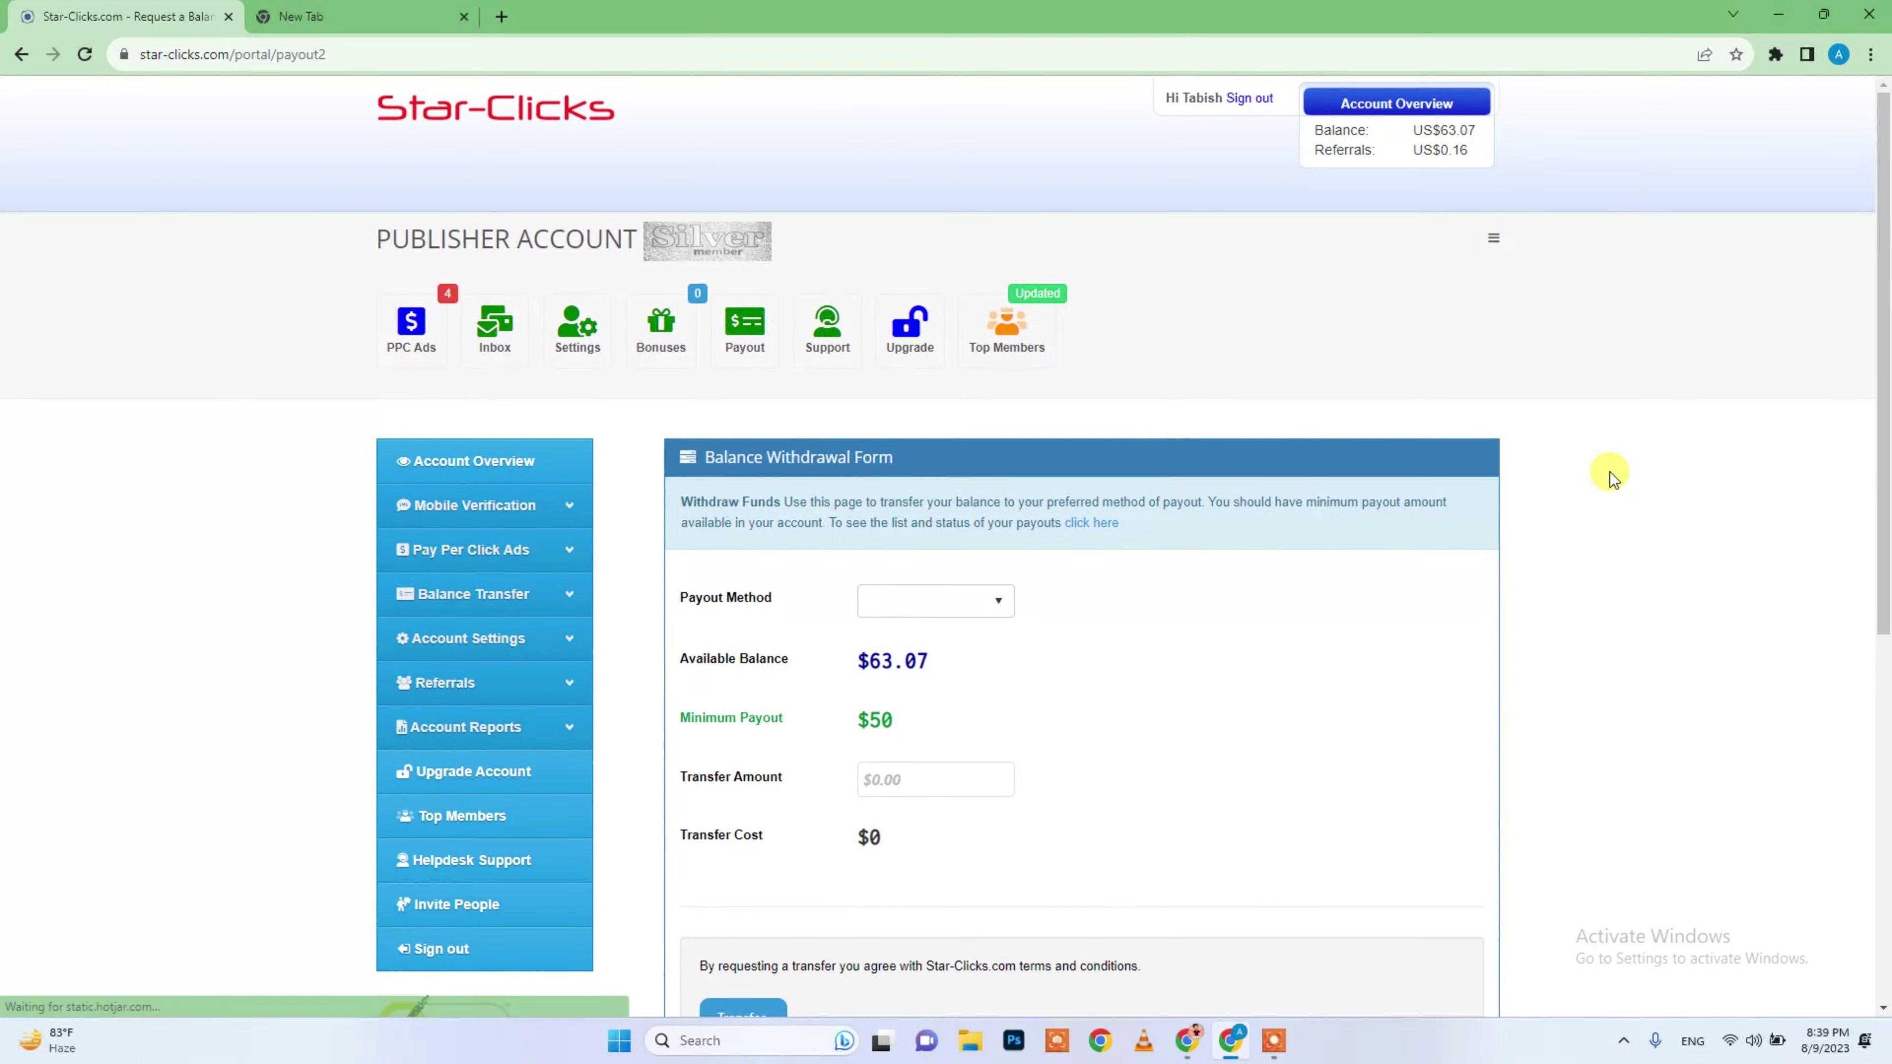
- Fill in the balance withdrawal form with Western Union as the payout method and 63 as the transfer amount
left_click(935, 605)
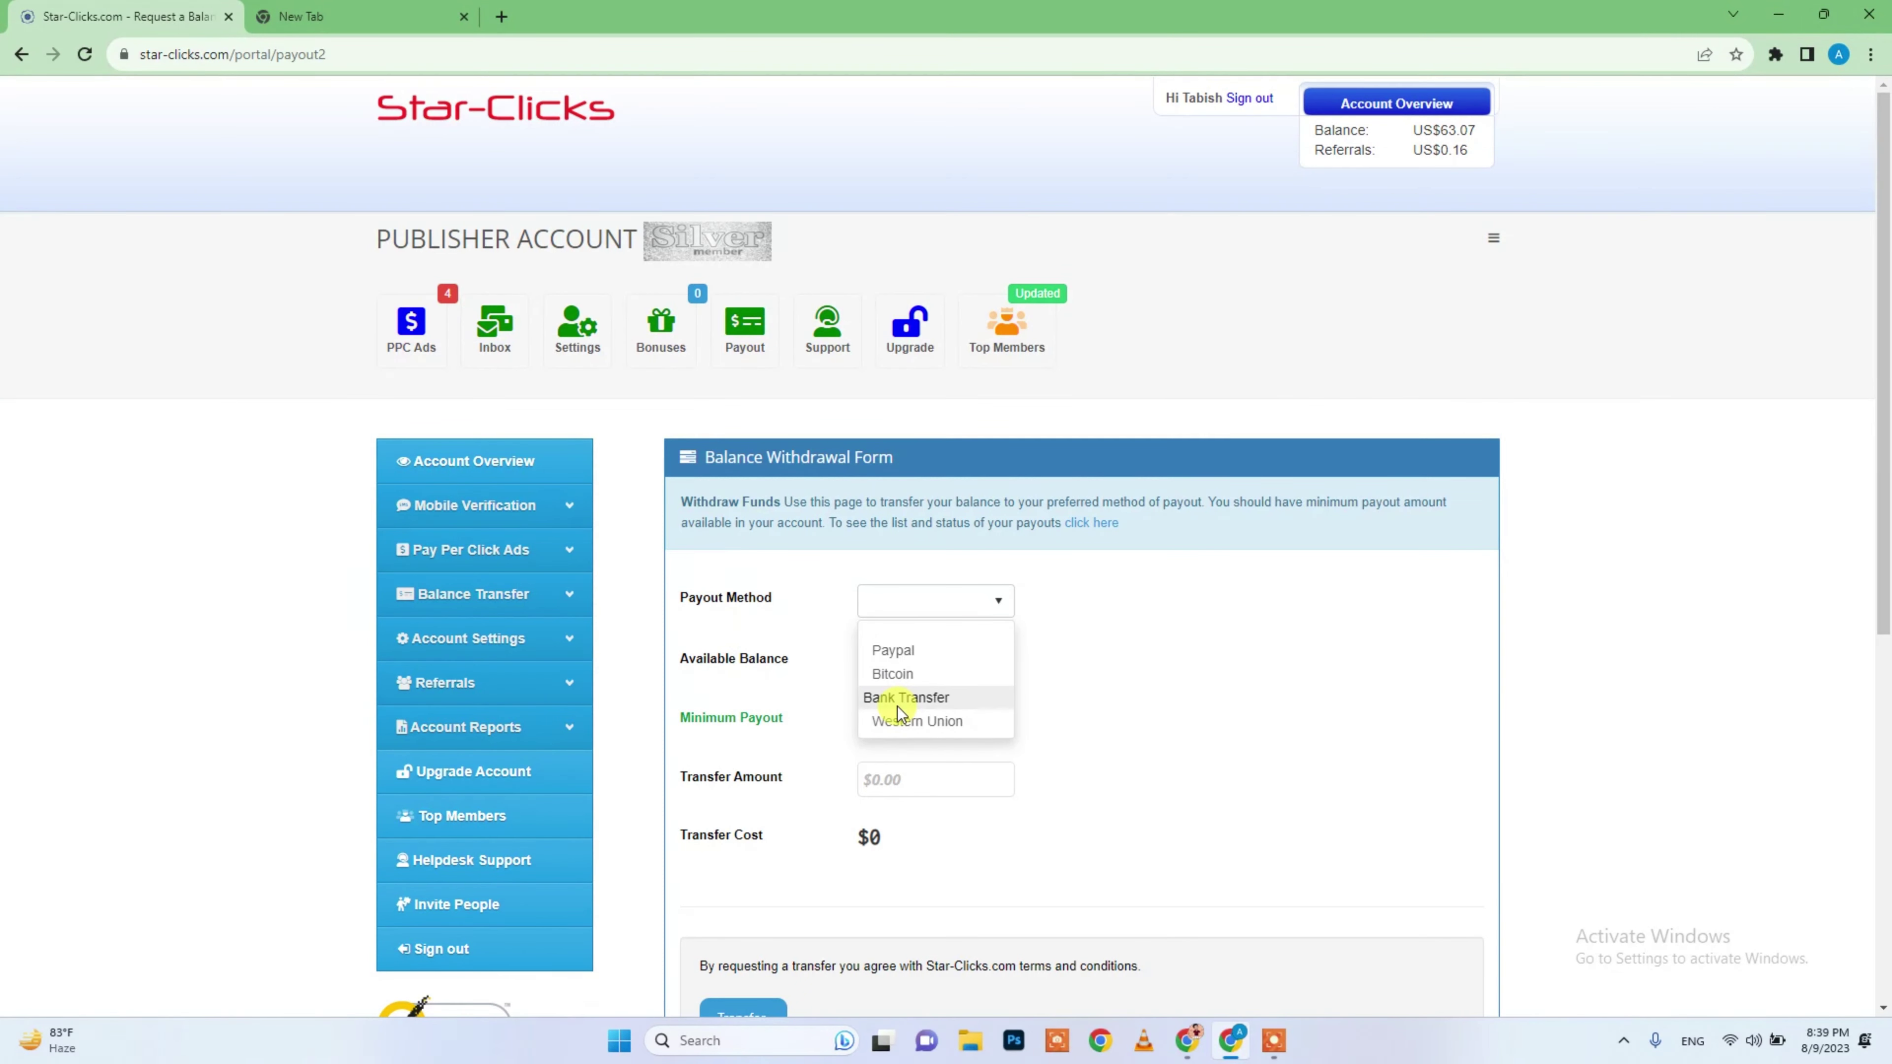
left_click(908, 728)
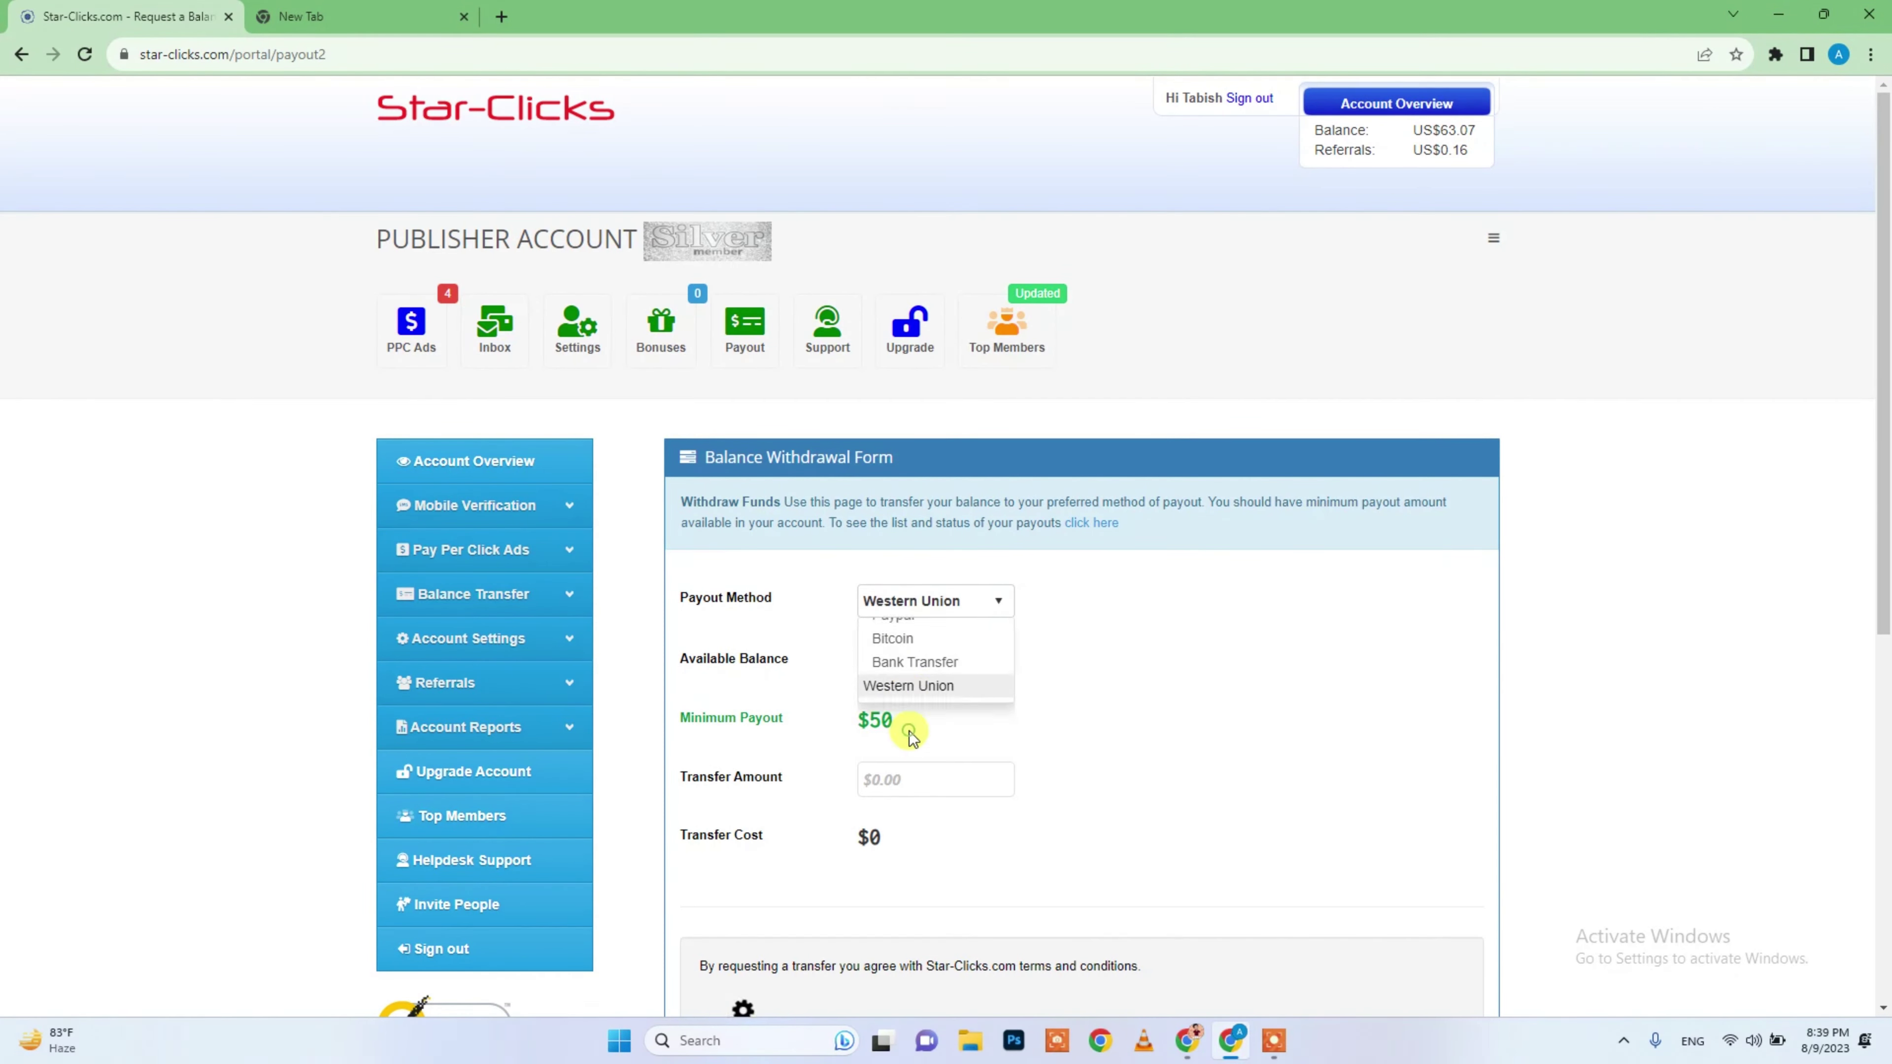
scroll(1207, 712, "down", 3)
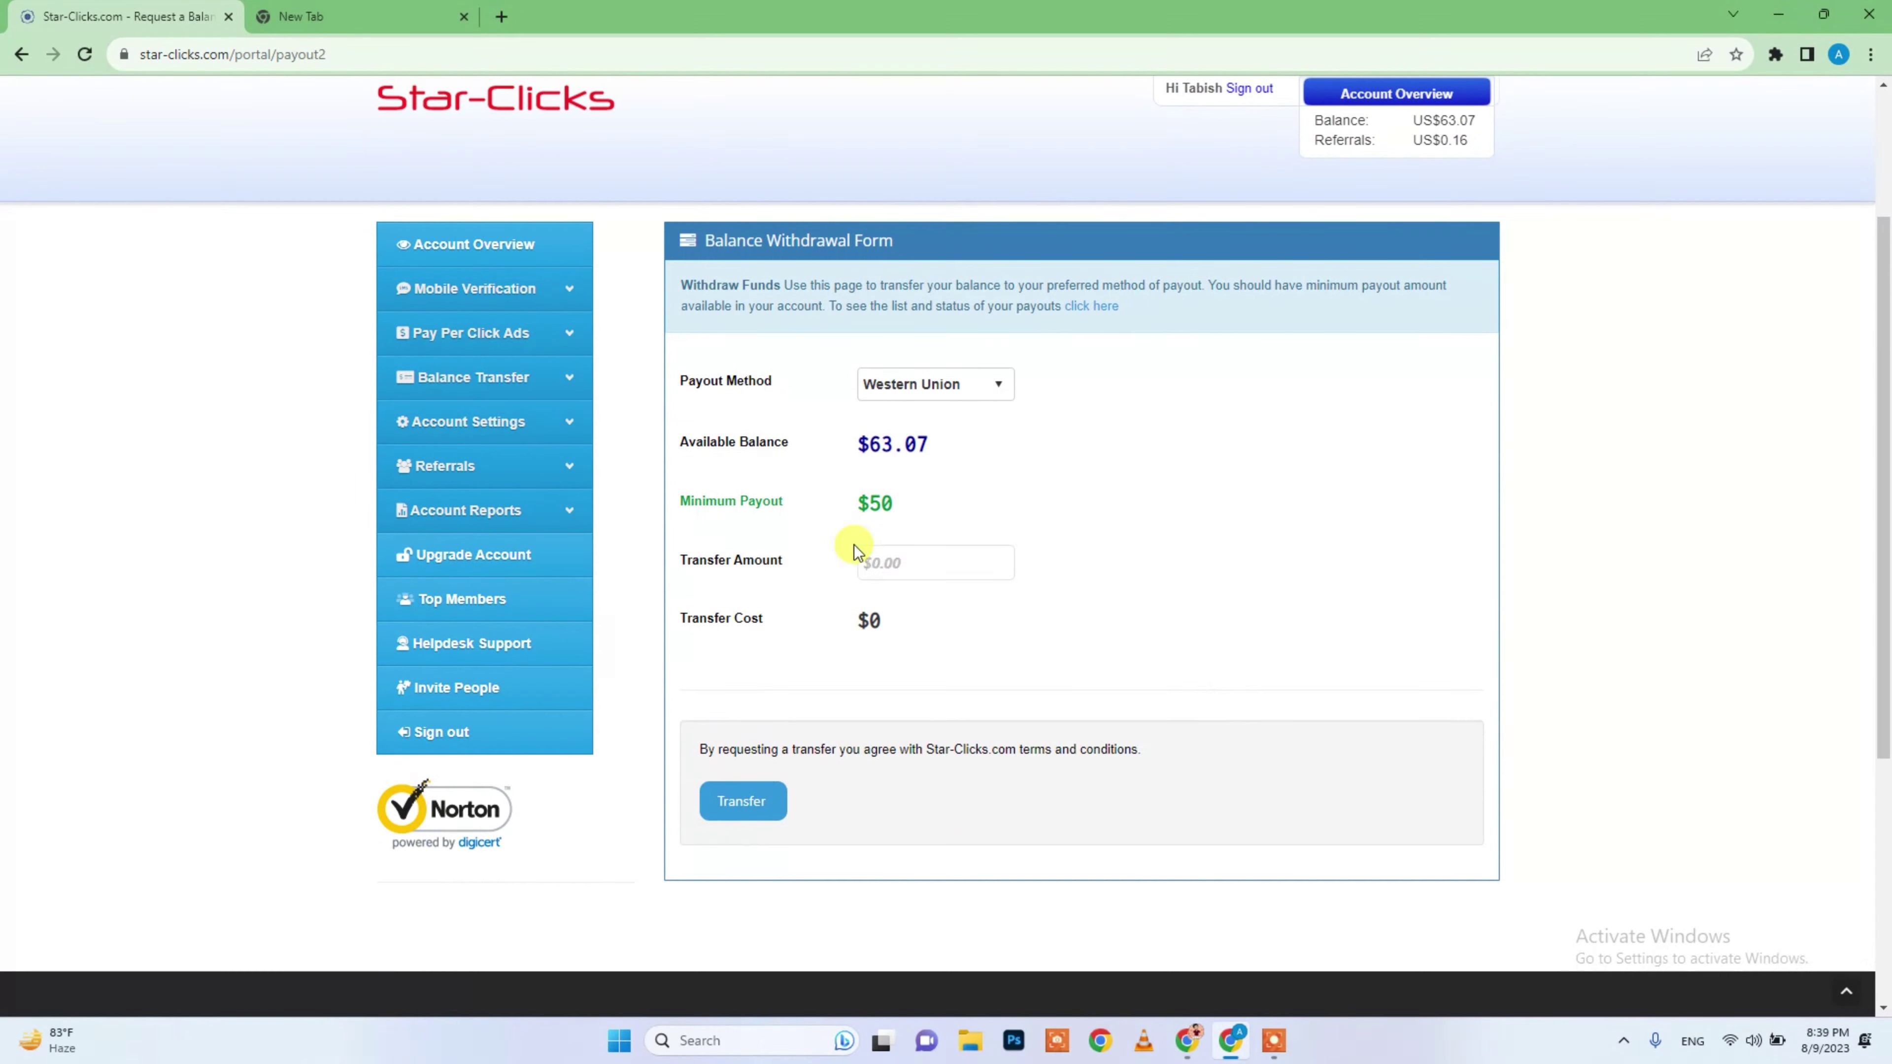
left_click(895, 564)
type("63")
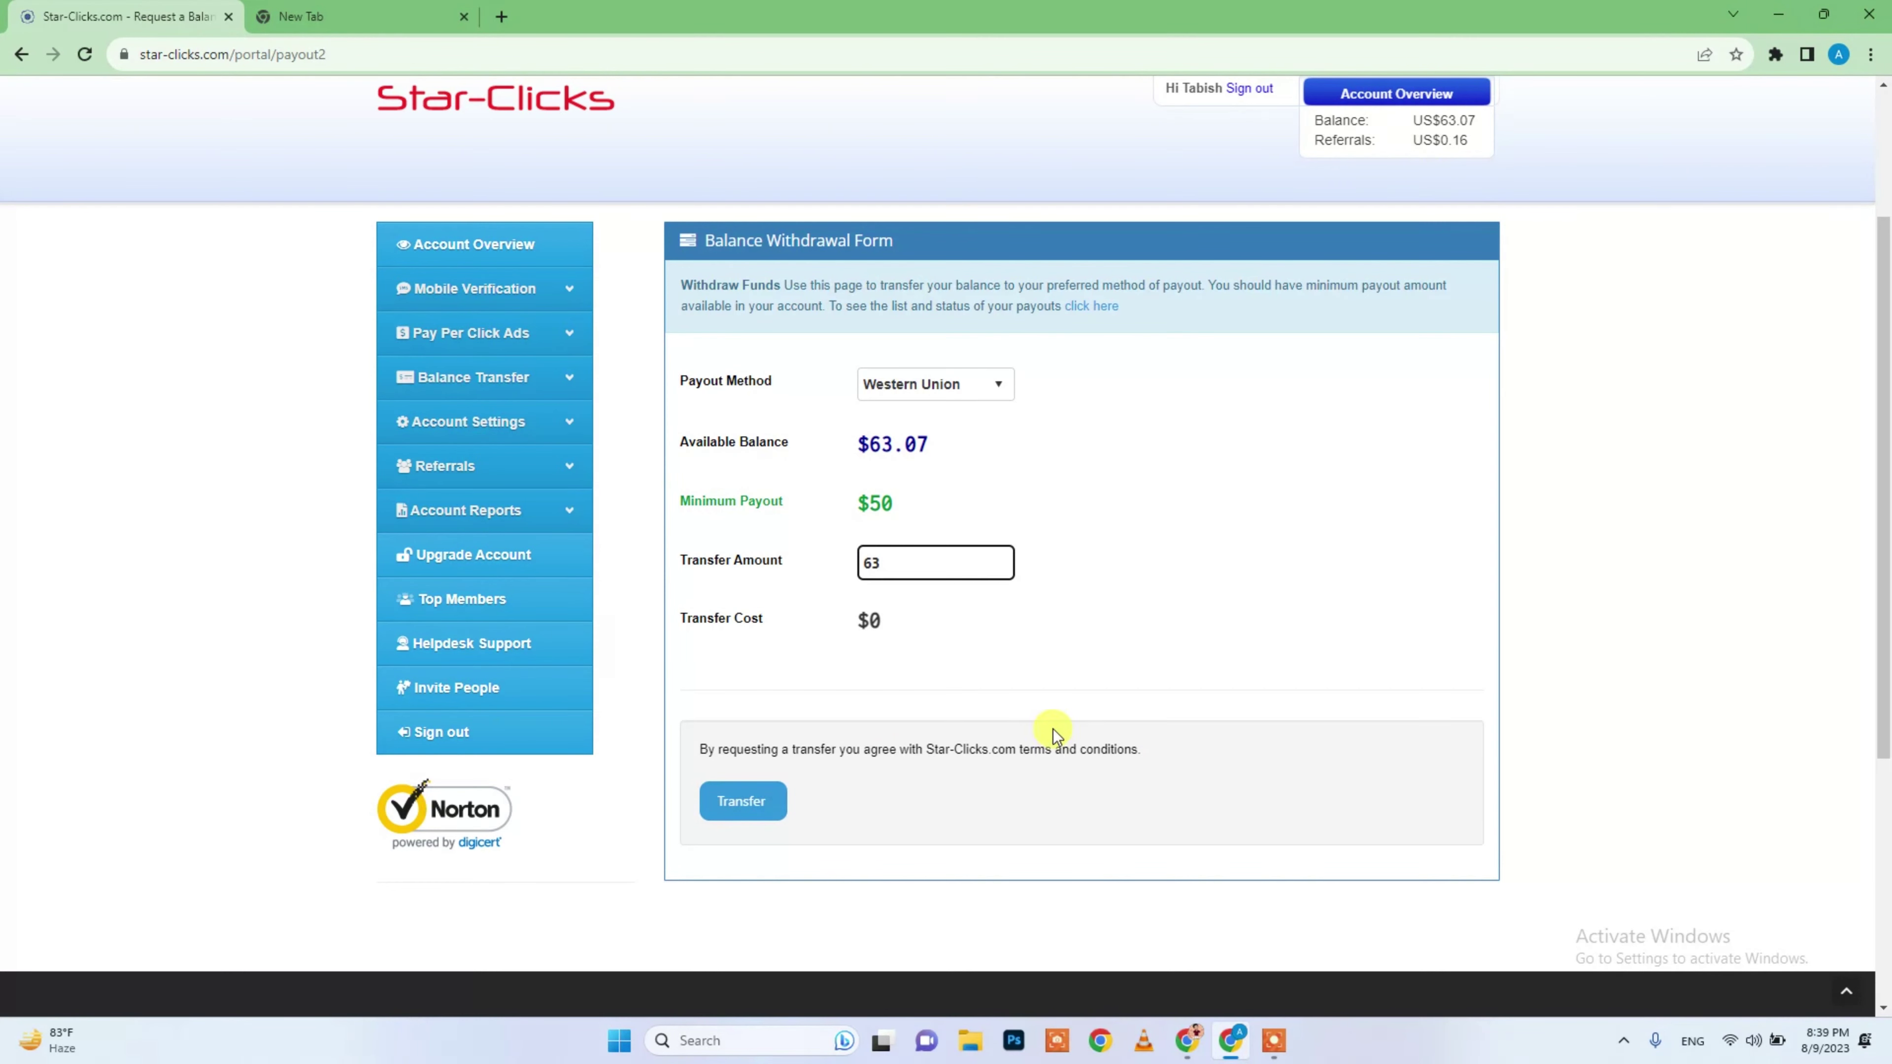
scroll(1156, 562, "up", 3)
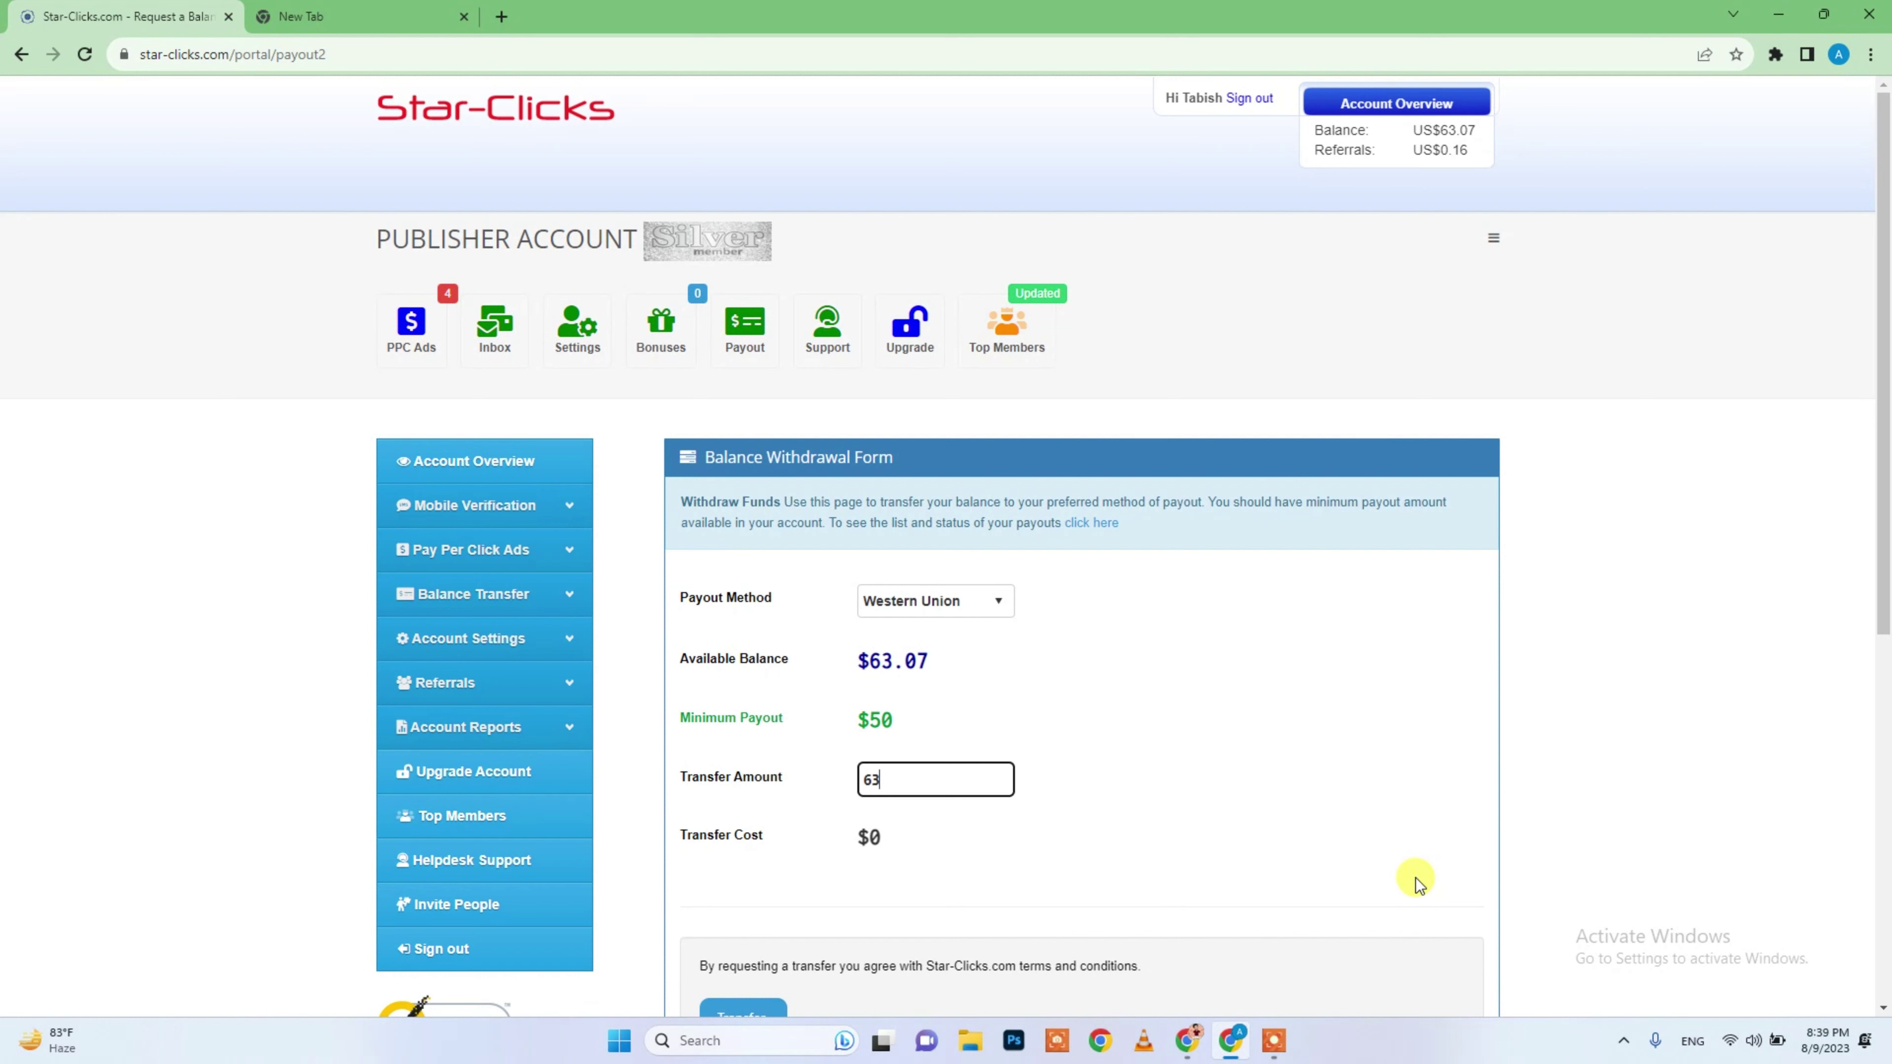
- Switch to Gmail, go back to the Star-Clicks email "Payout Verification Needed" and look through its document requirements
left_click(1190, 1044)
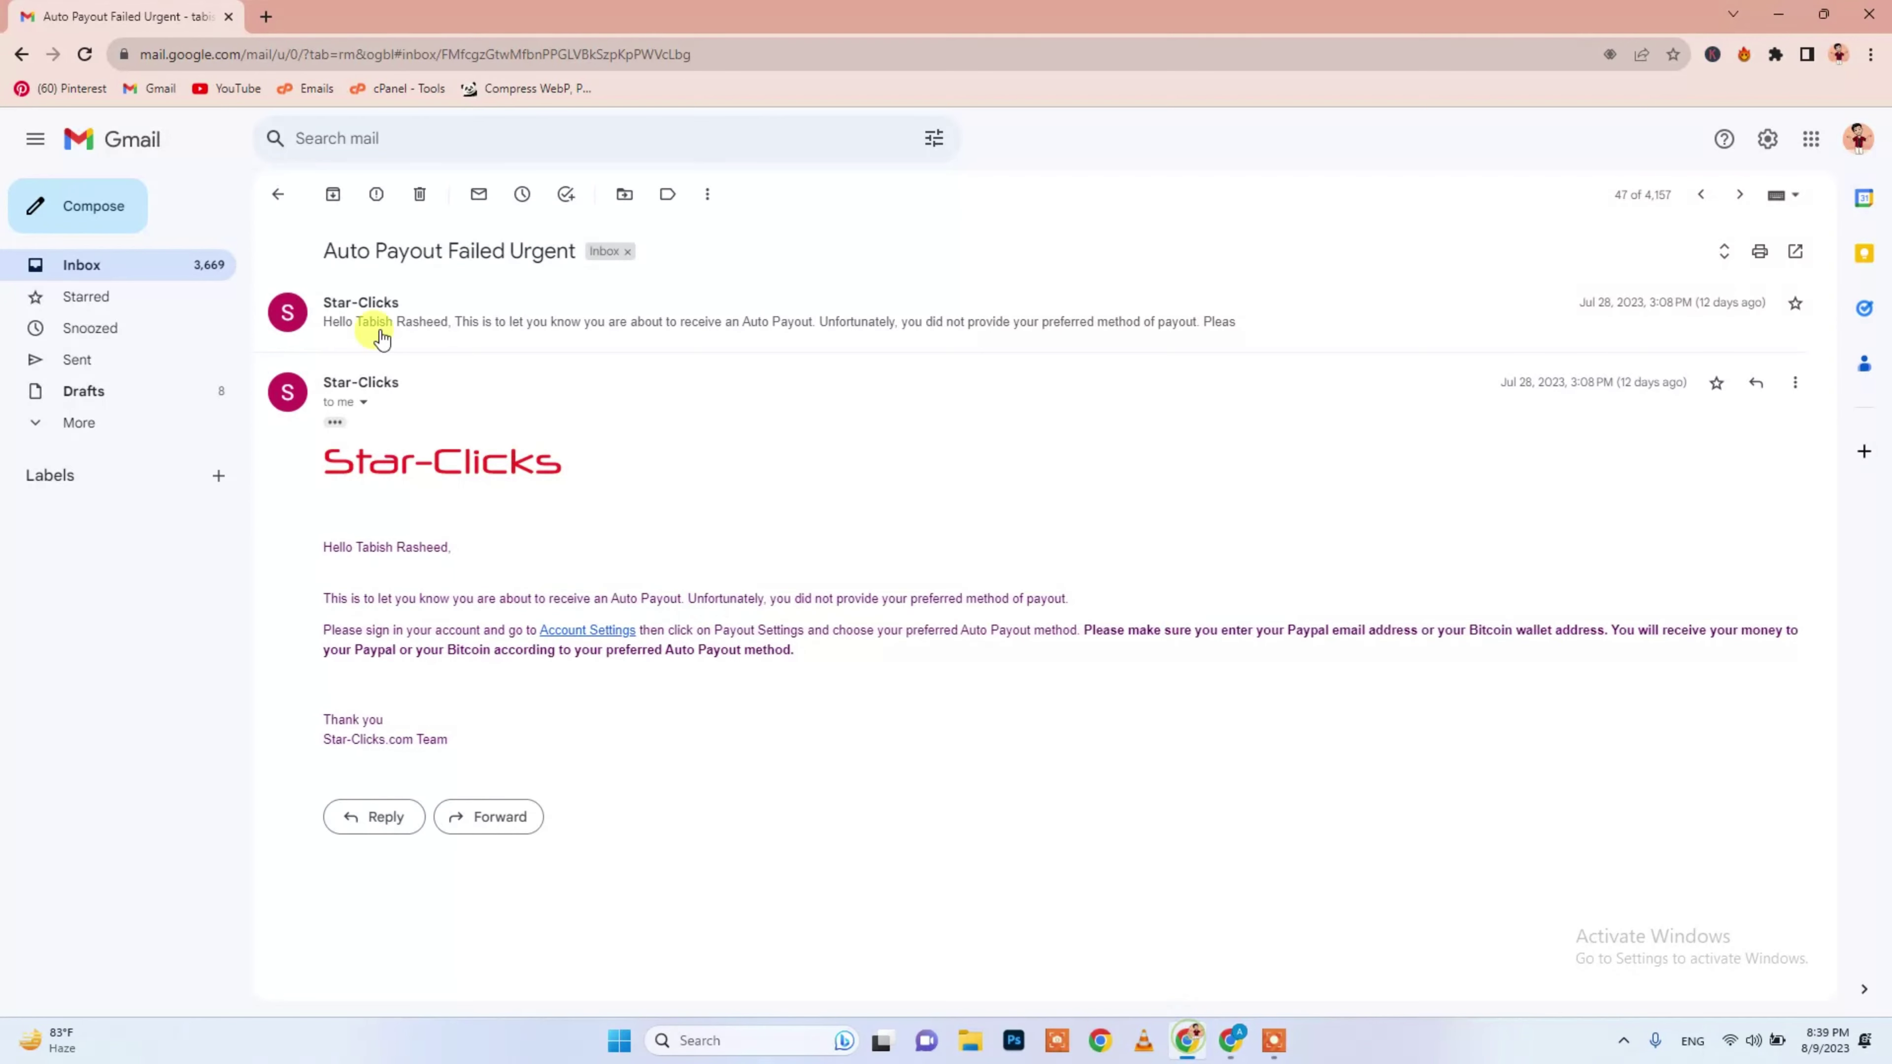
left_click(16, 58)
left_click(16, 58)
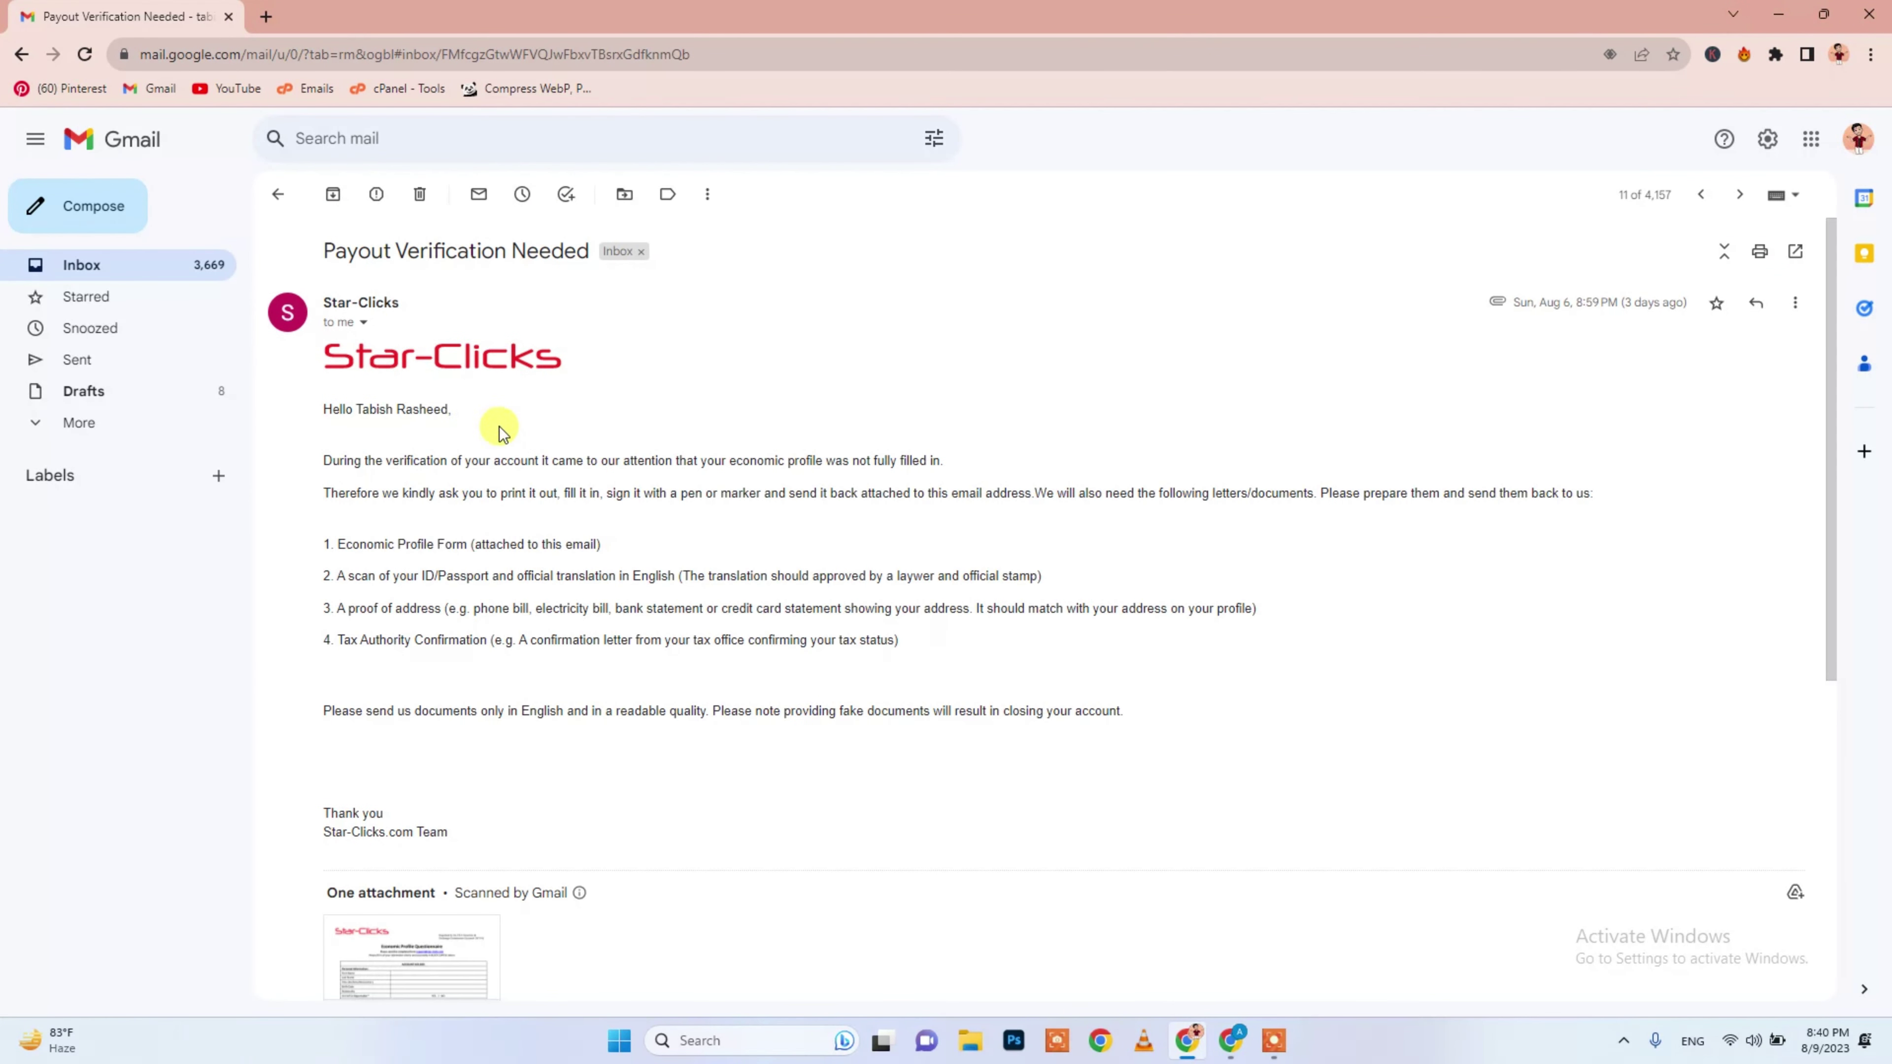
scroll(484, 390, "down", 2)
scroll(461, 378, "up", 2)
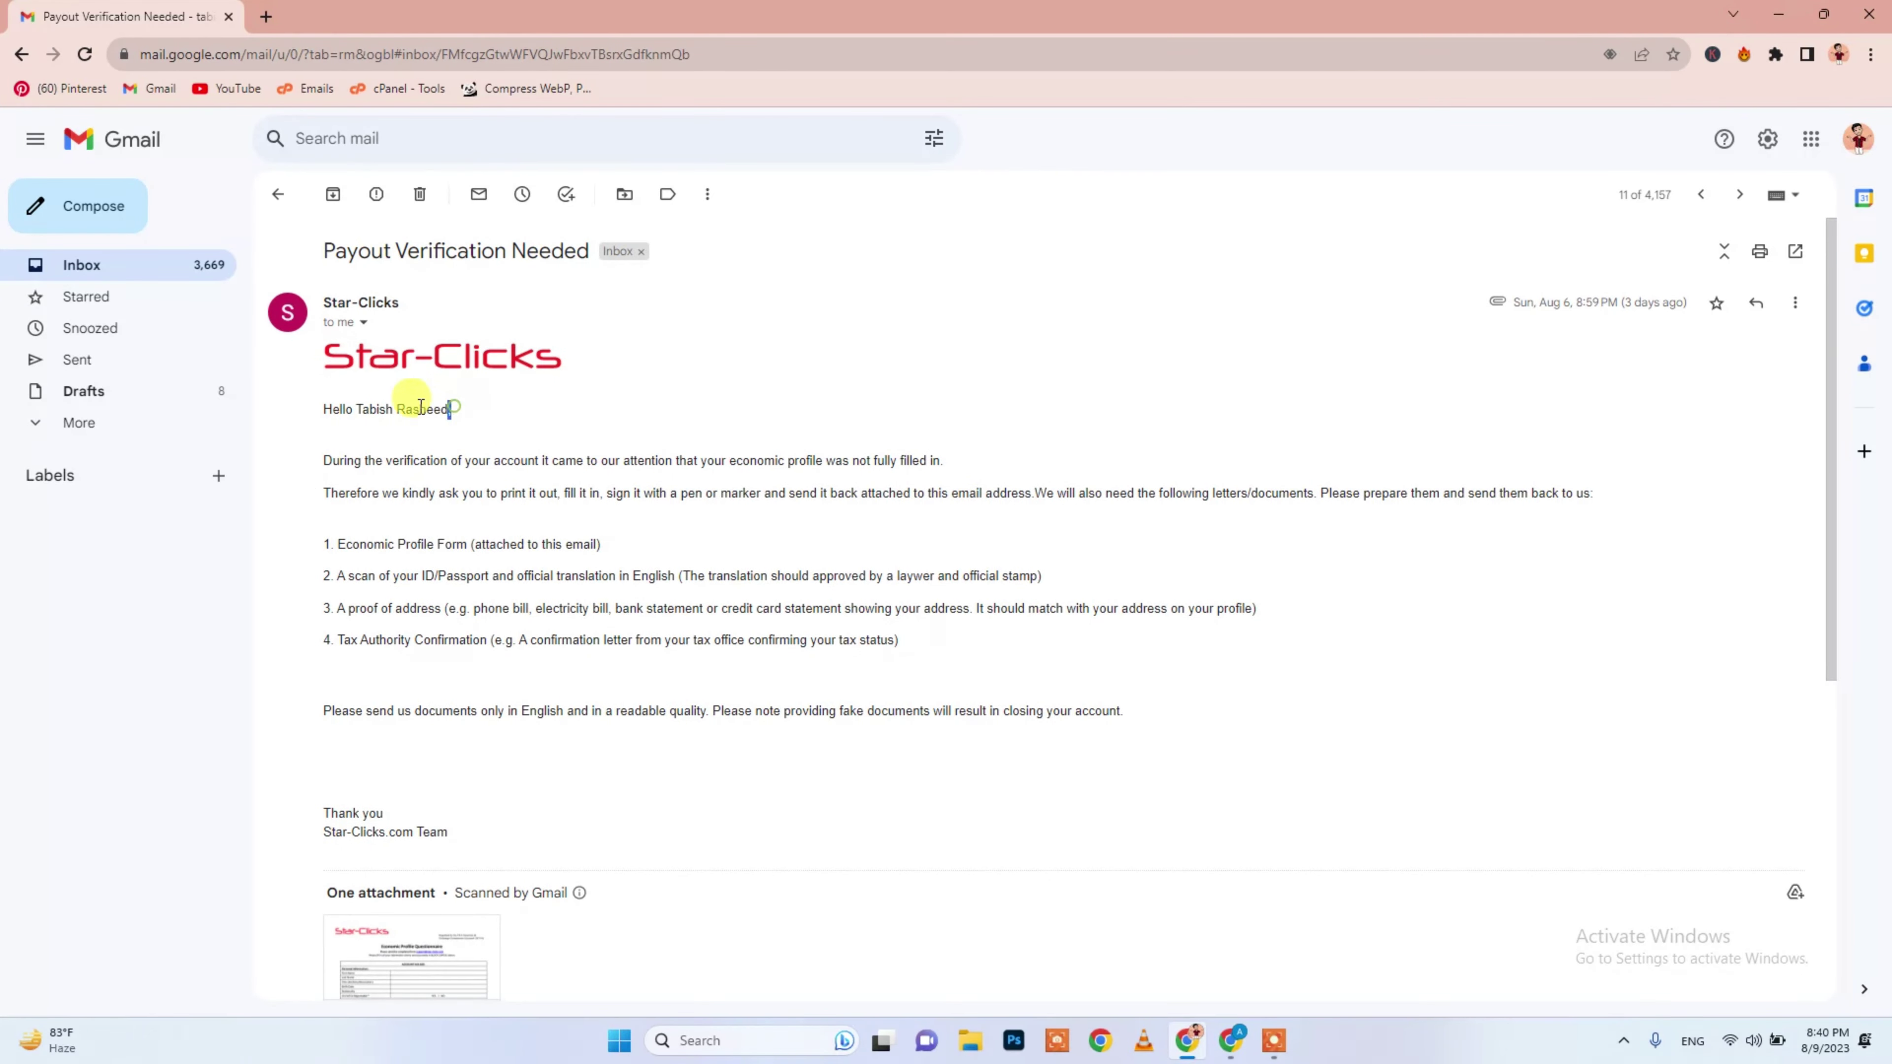
- Read the email's opening, highlighting the sentence about the incomplete economic profile and the request to send back the signed form and documents
left_click_drag(451, 409, 921, 360)
scroll(333, 384, "down", 1)
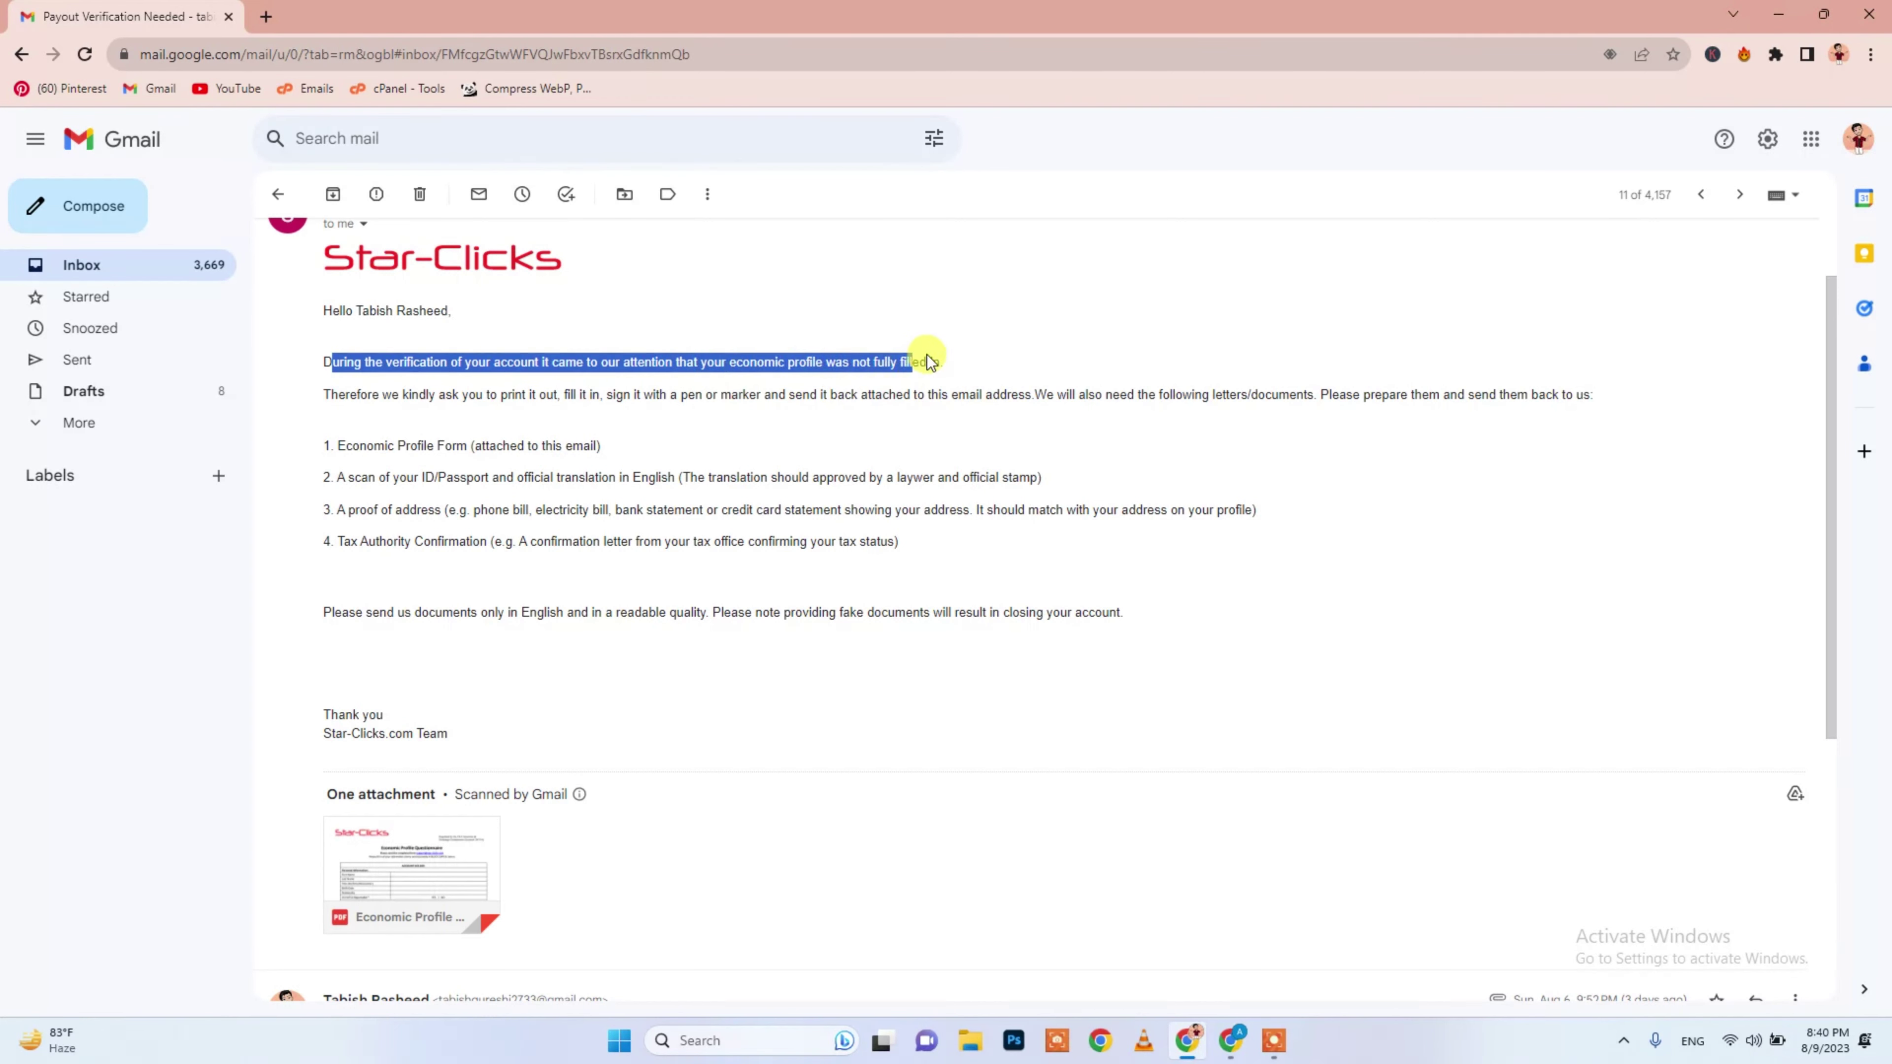
left_click(957, 360)
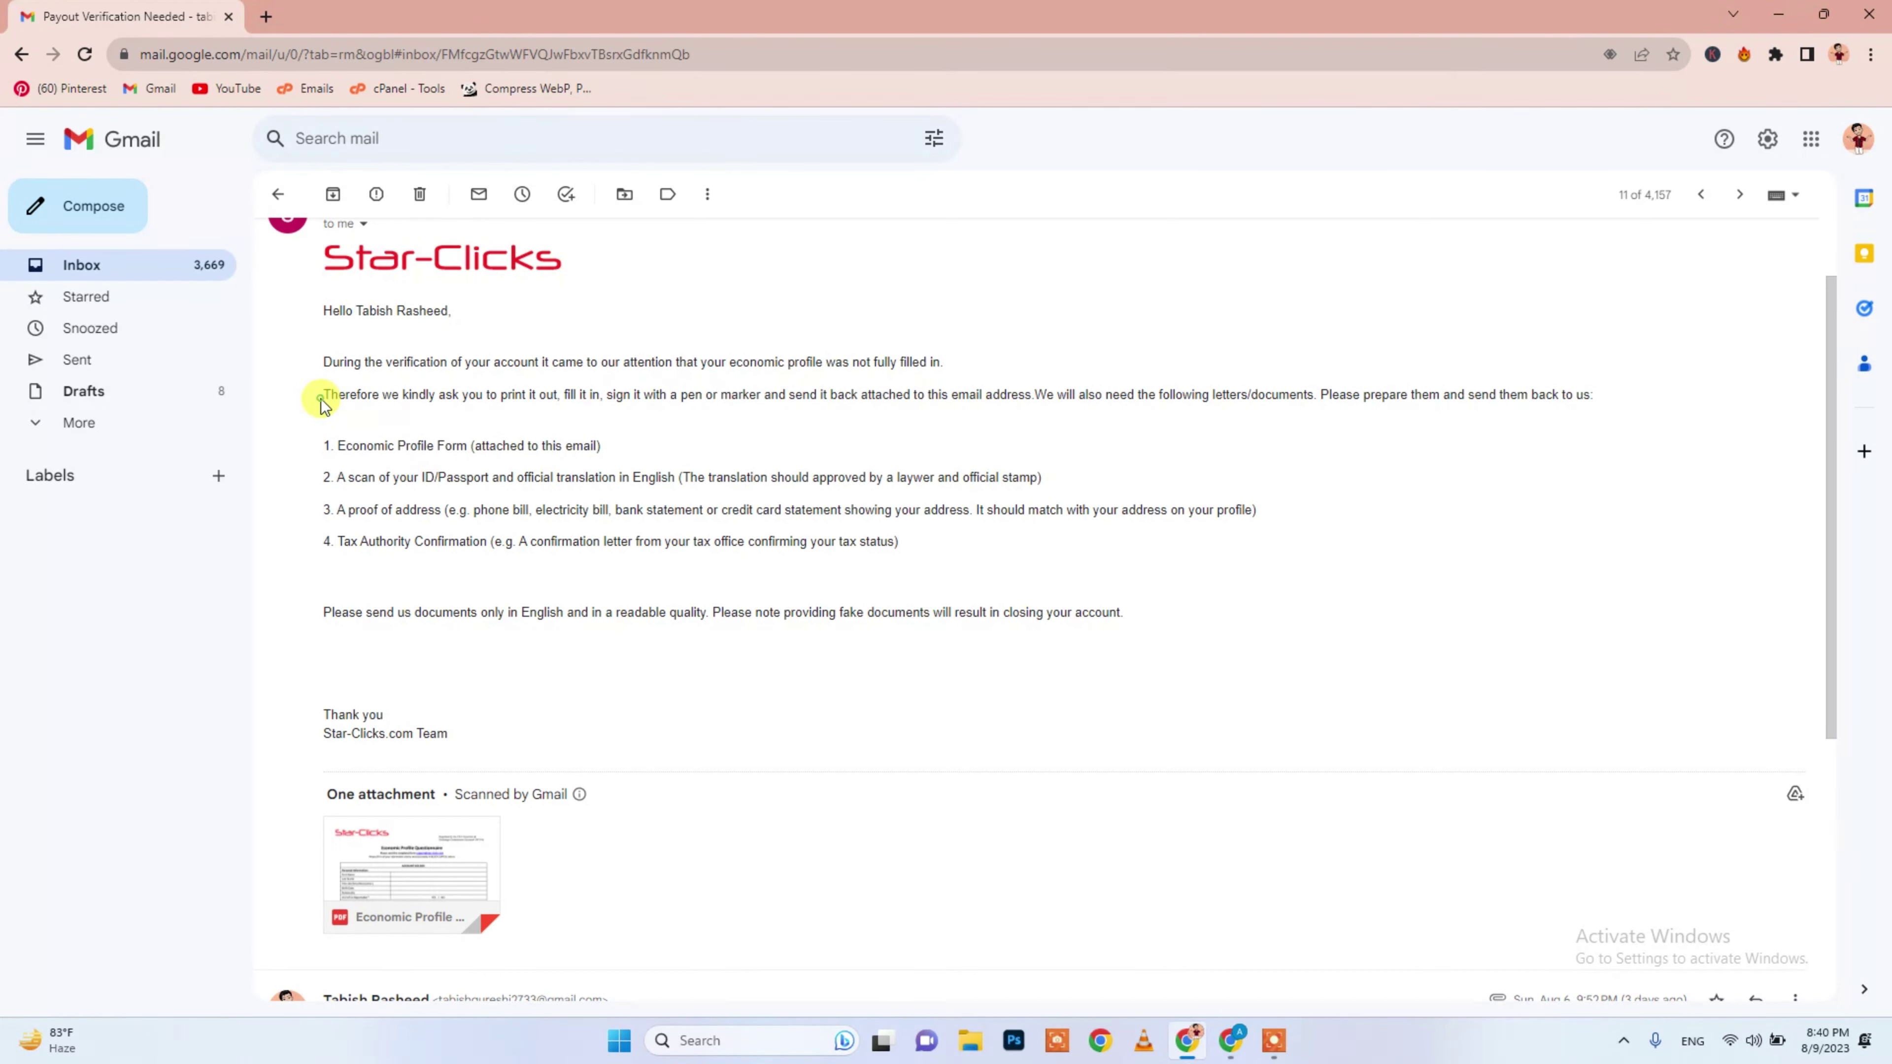
left_click_drag(322, 400, 1649, 406)
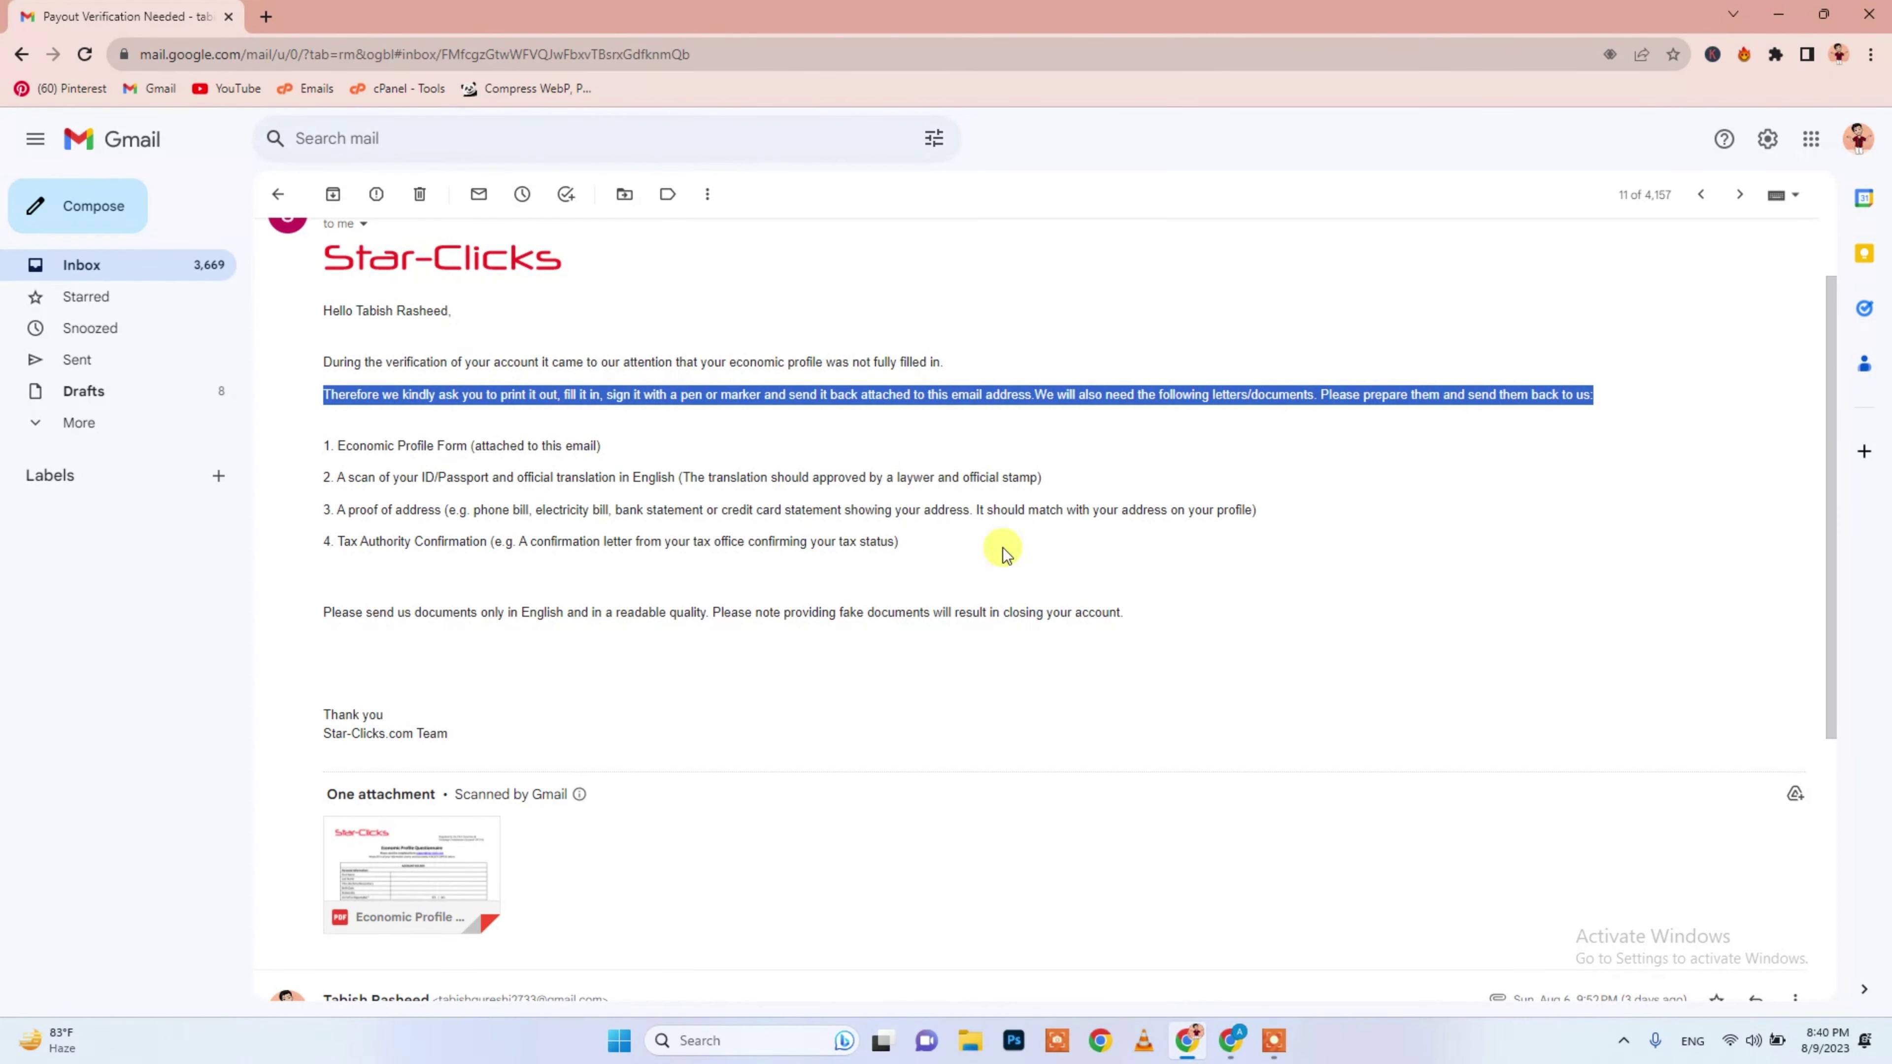
- Highlight the first listed requirement, the Economic Profile Form, and its note about being attached to the email
scroll(652, 507, "down", 1)
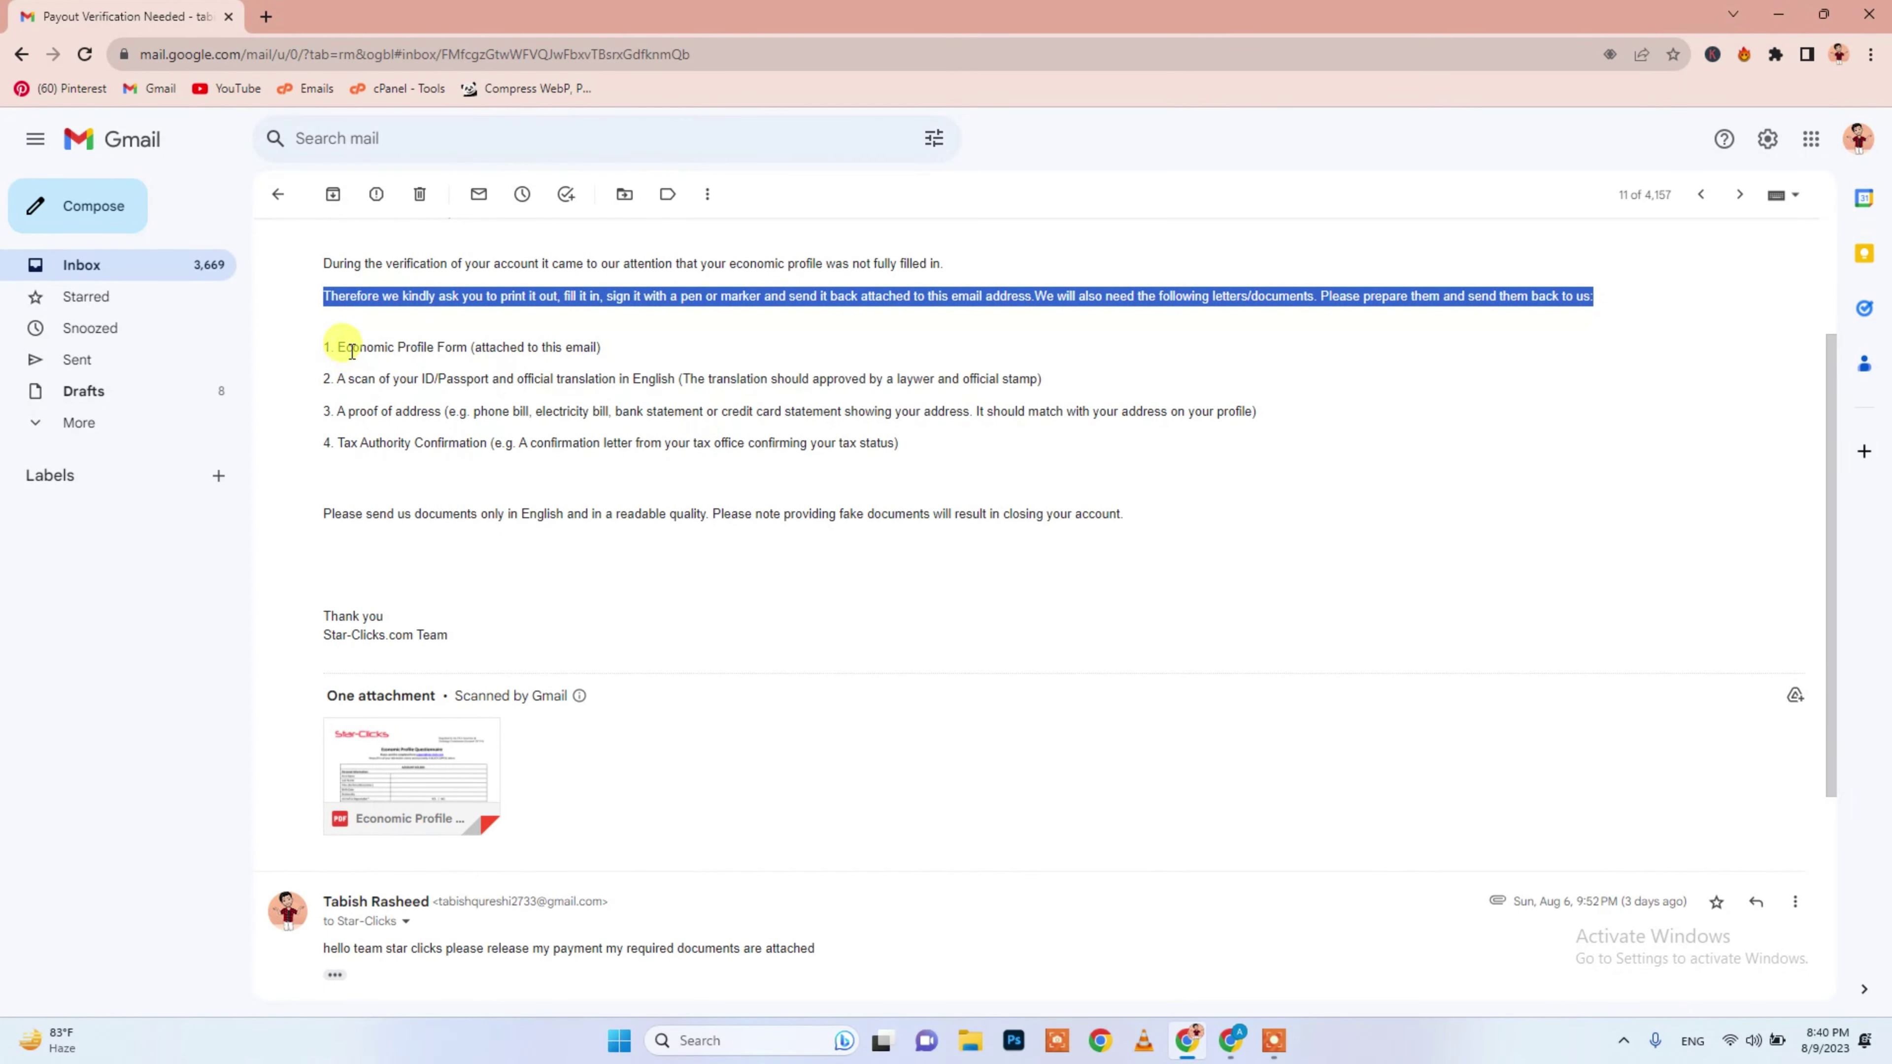
left_click_drag(337, 348, 466, 351)
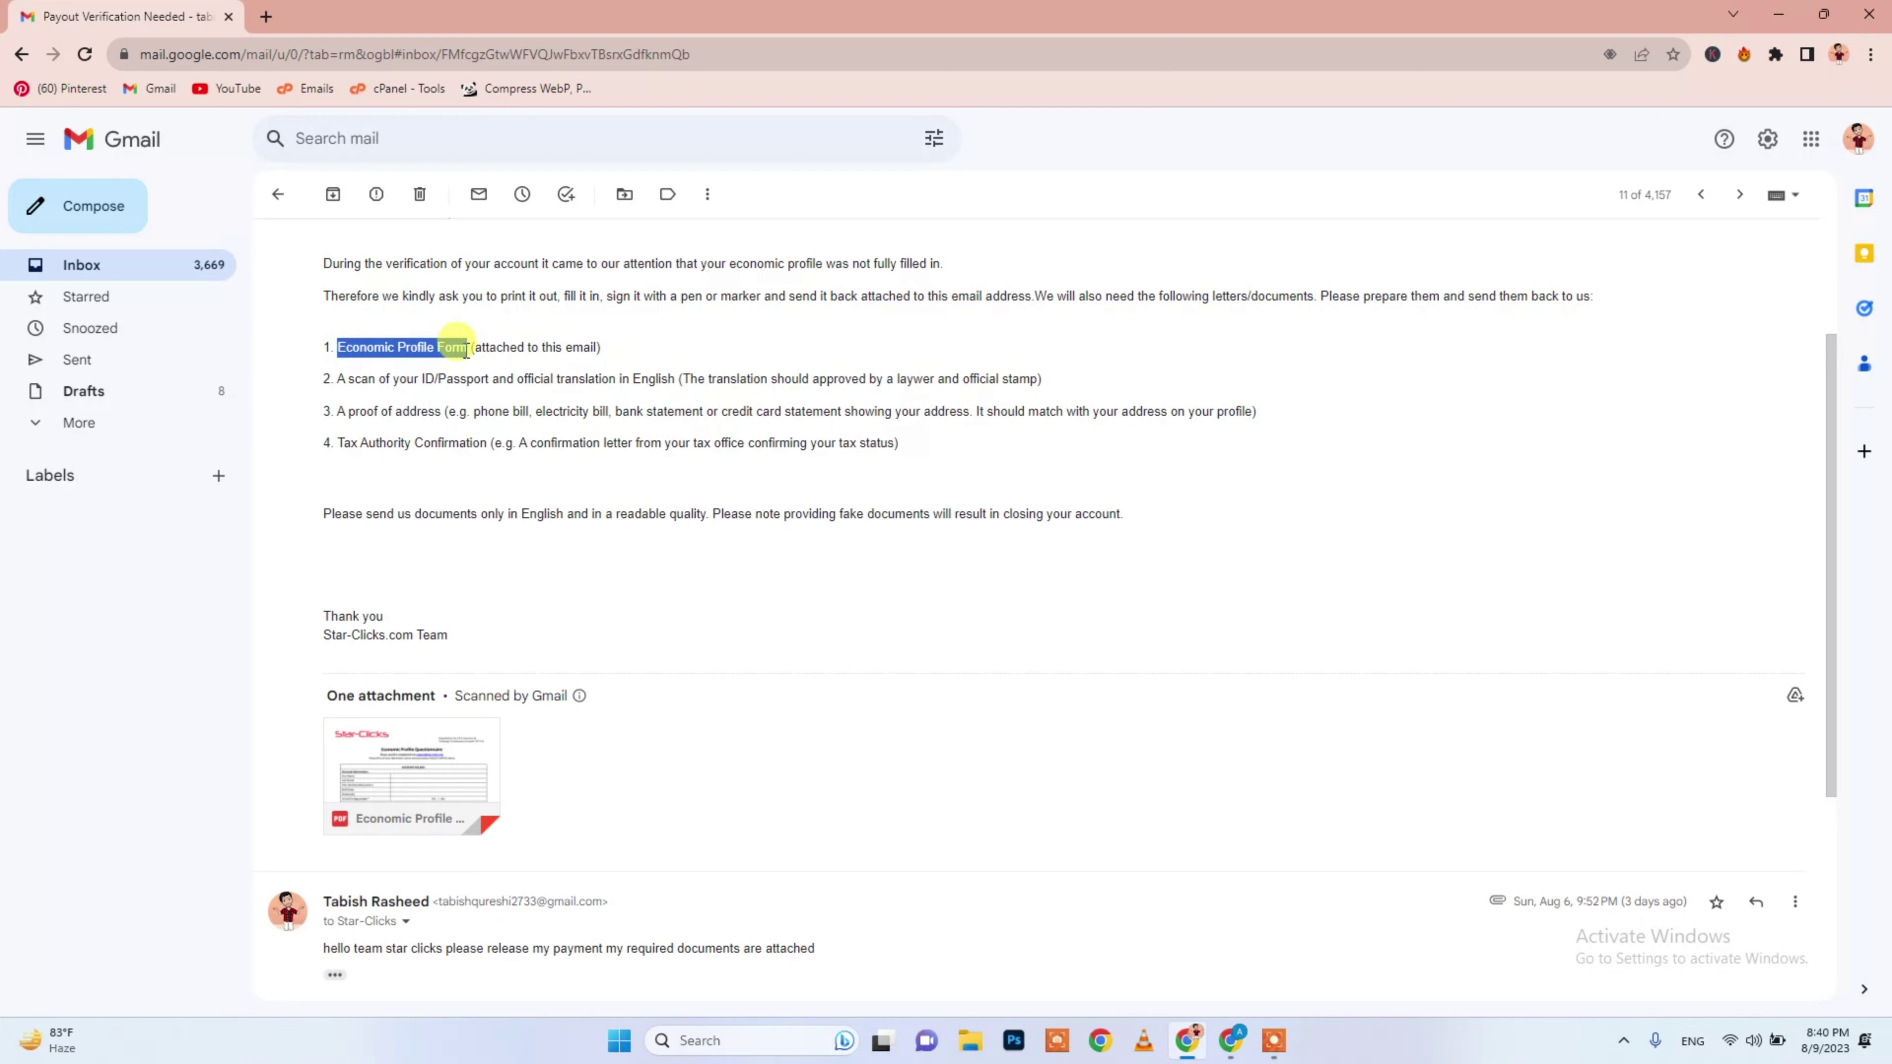
left_click(421, 348)
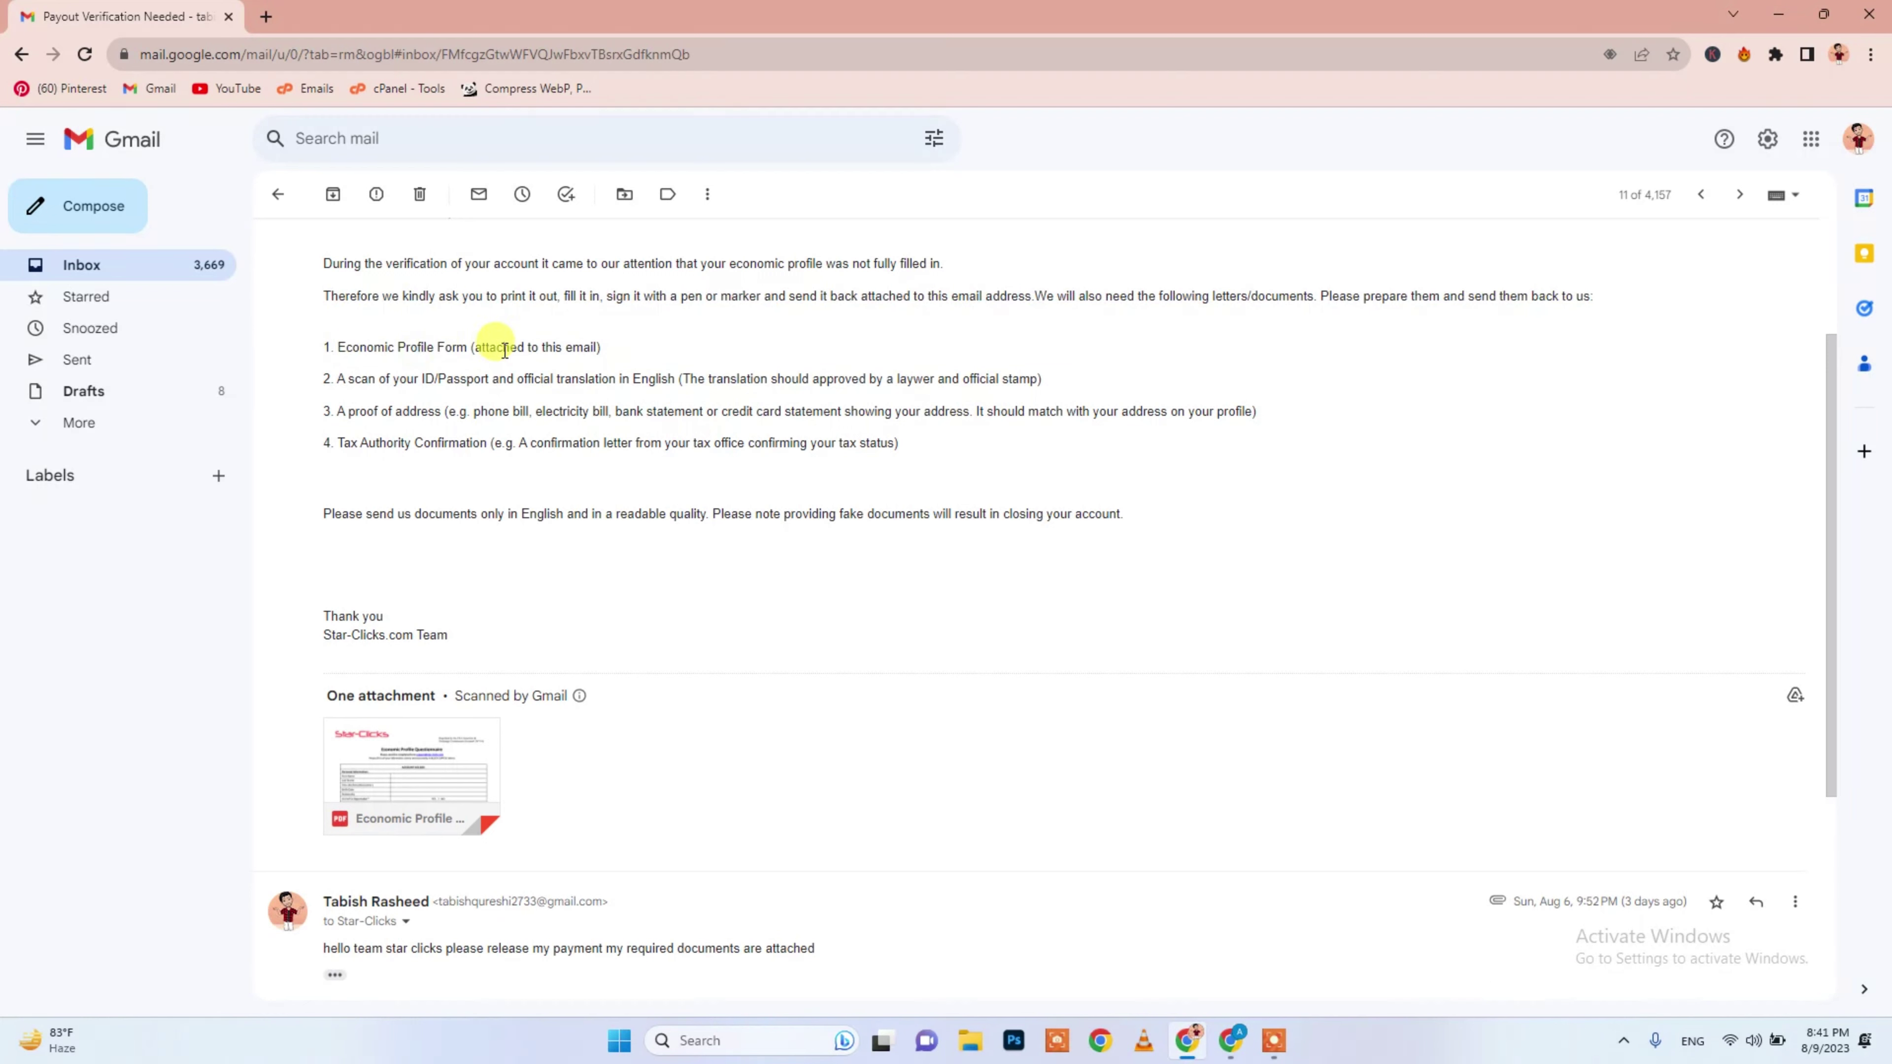
left_click_drag(479, 349, 583, 350)
left_click(629, 349)
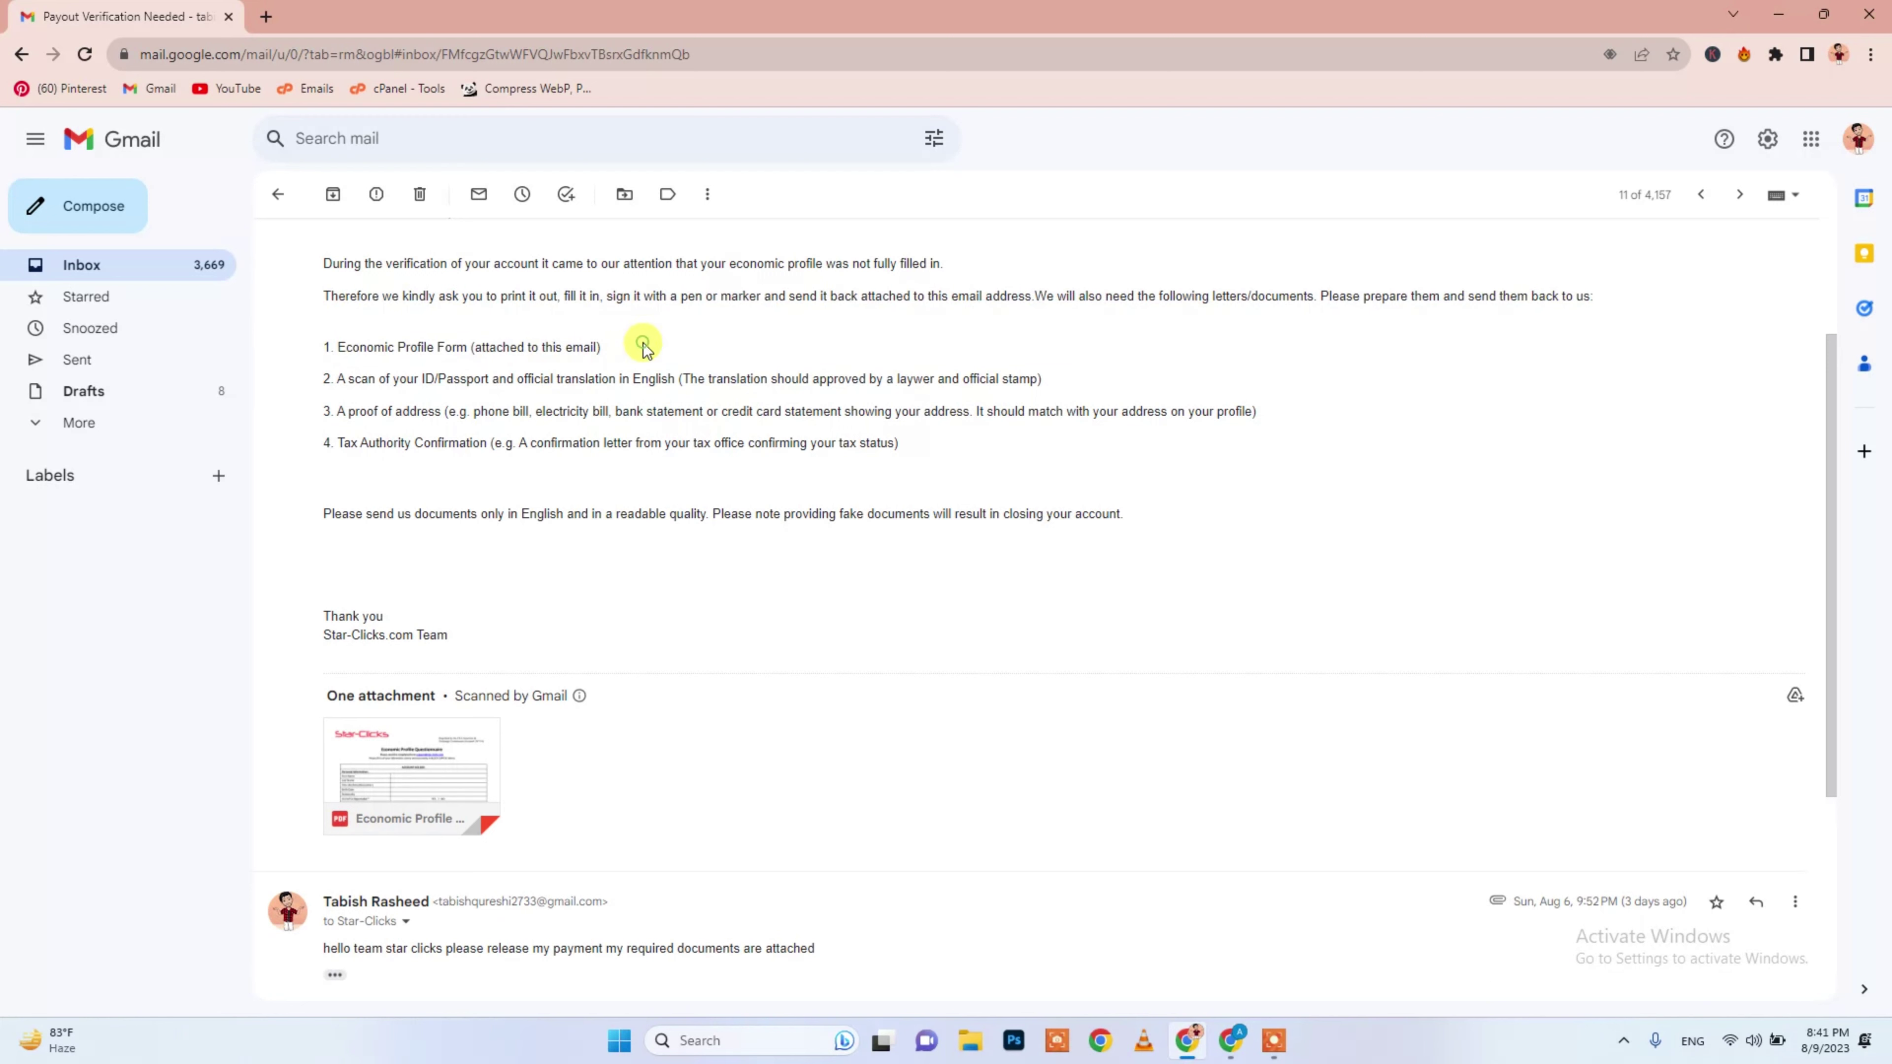
- Open the attached Economic Profile Questionnaire.pdf, dismiss its download prompt, look through the whole form and close the preview
mouse_move(458, 763)
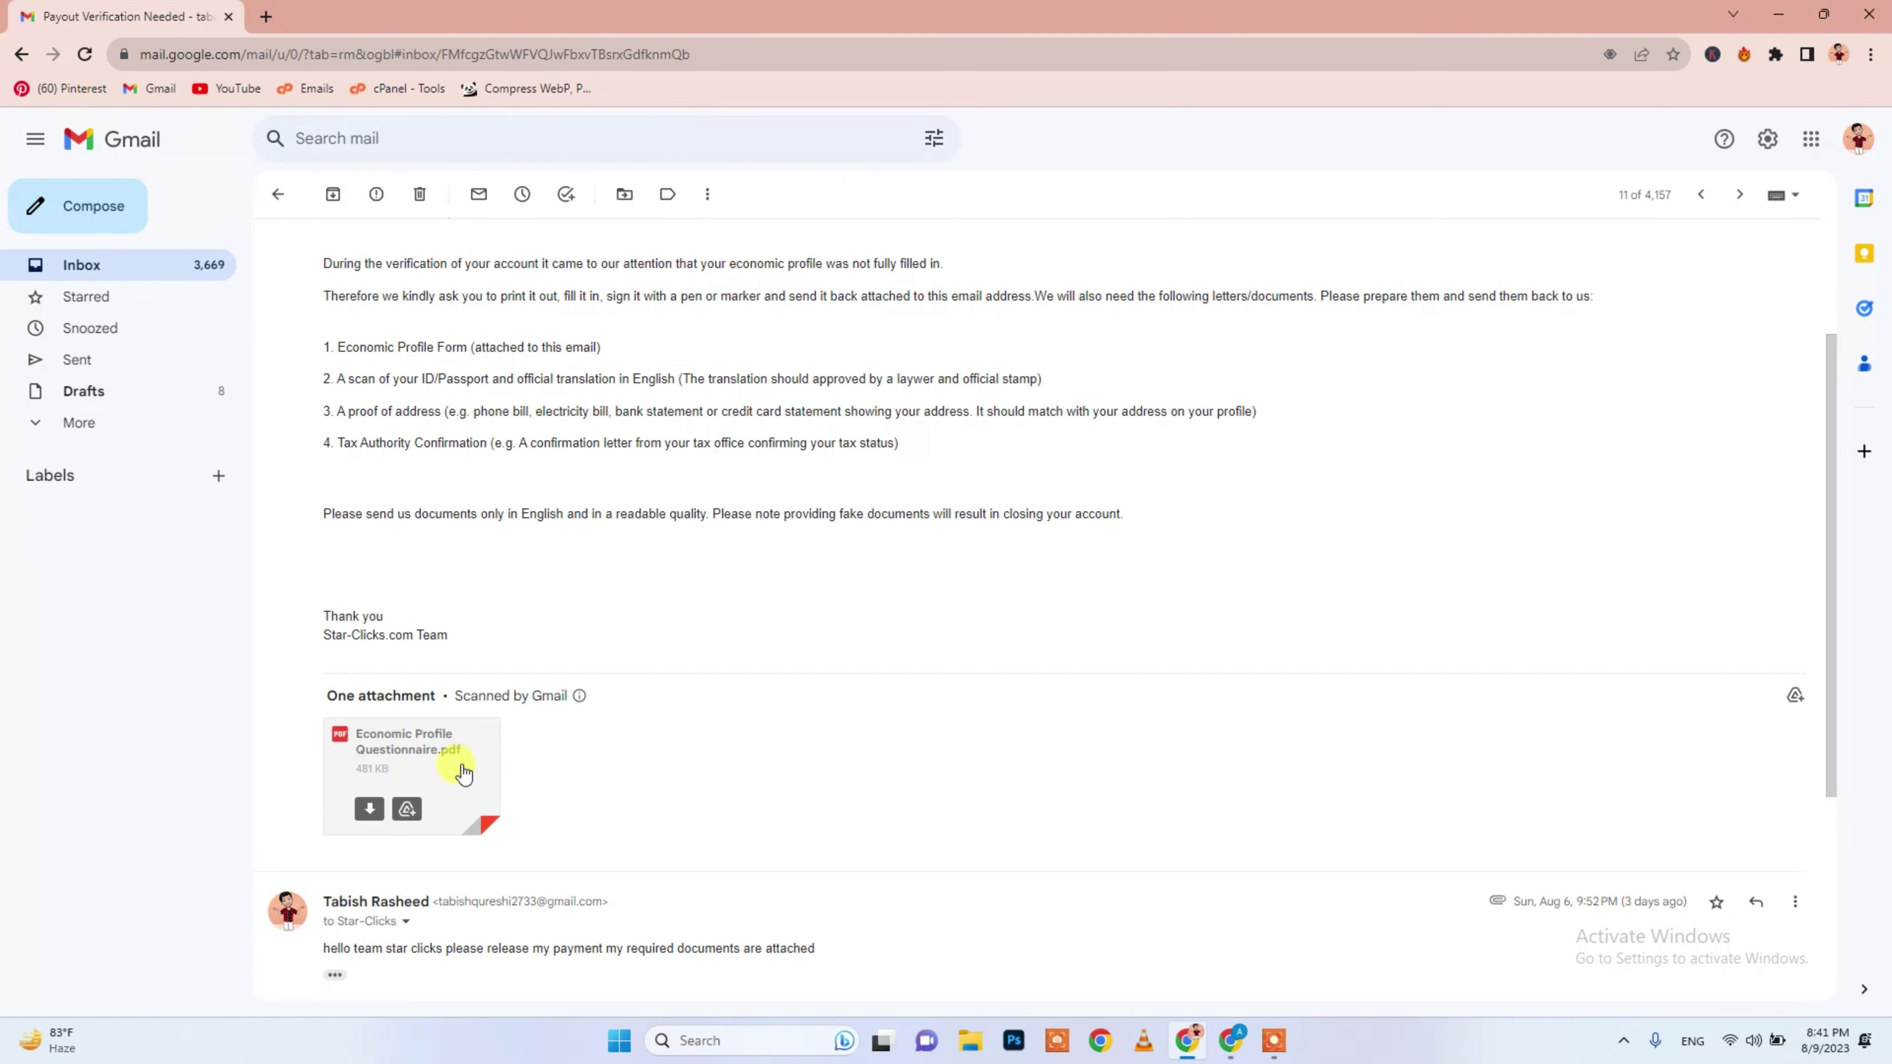
left_click(373, 810)
left_click(425, 782)
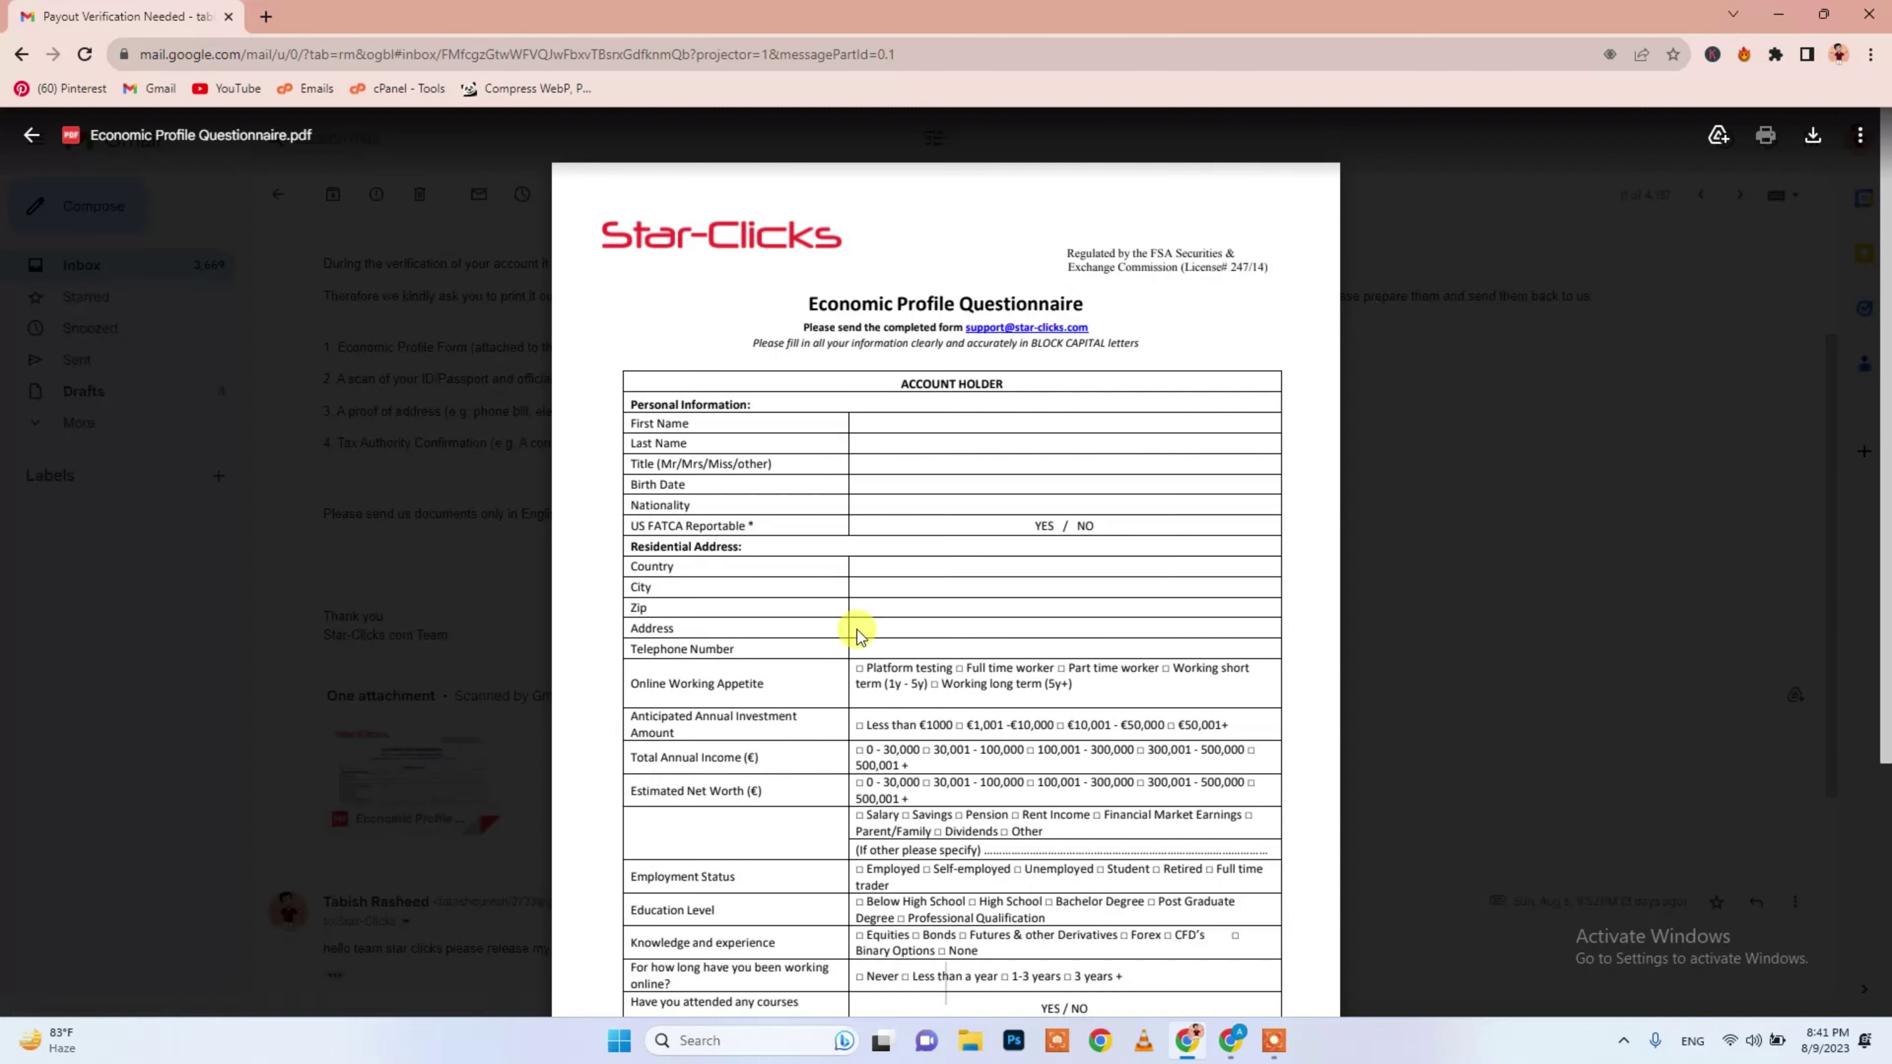
scroll(894, 619, "down", 3)
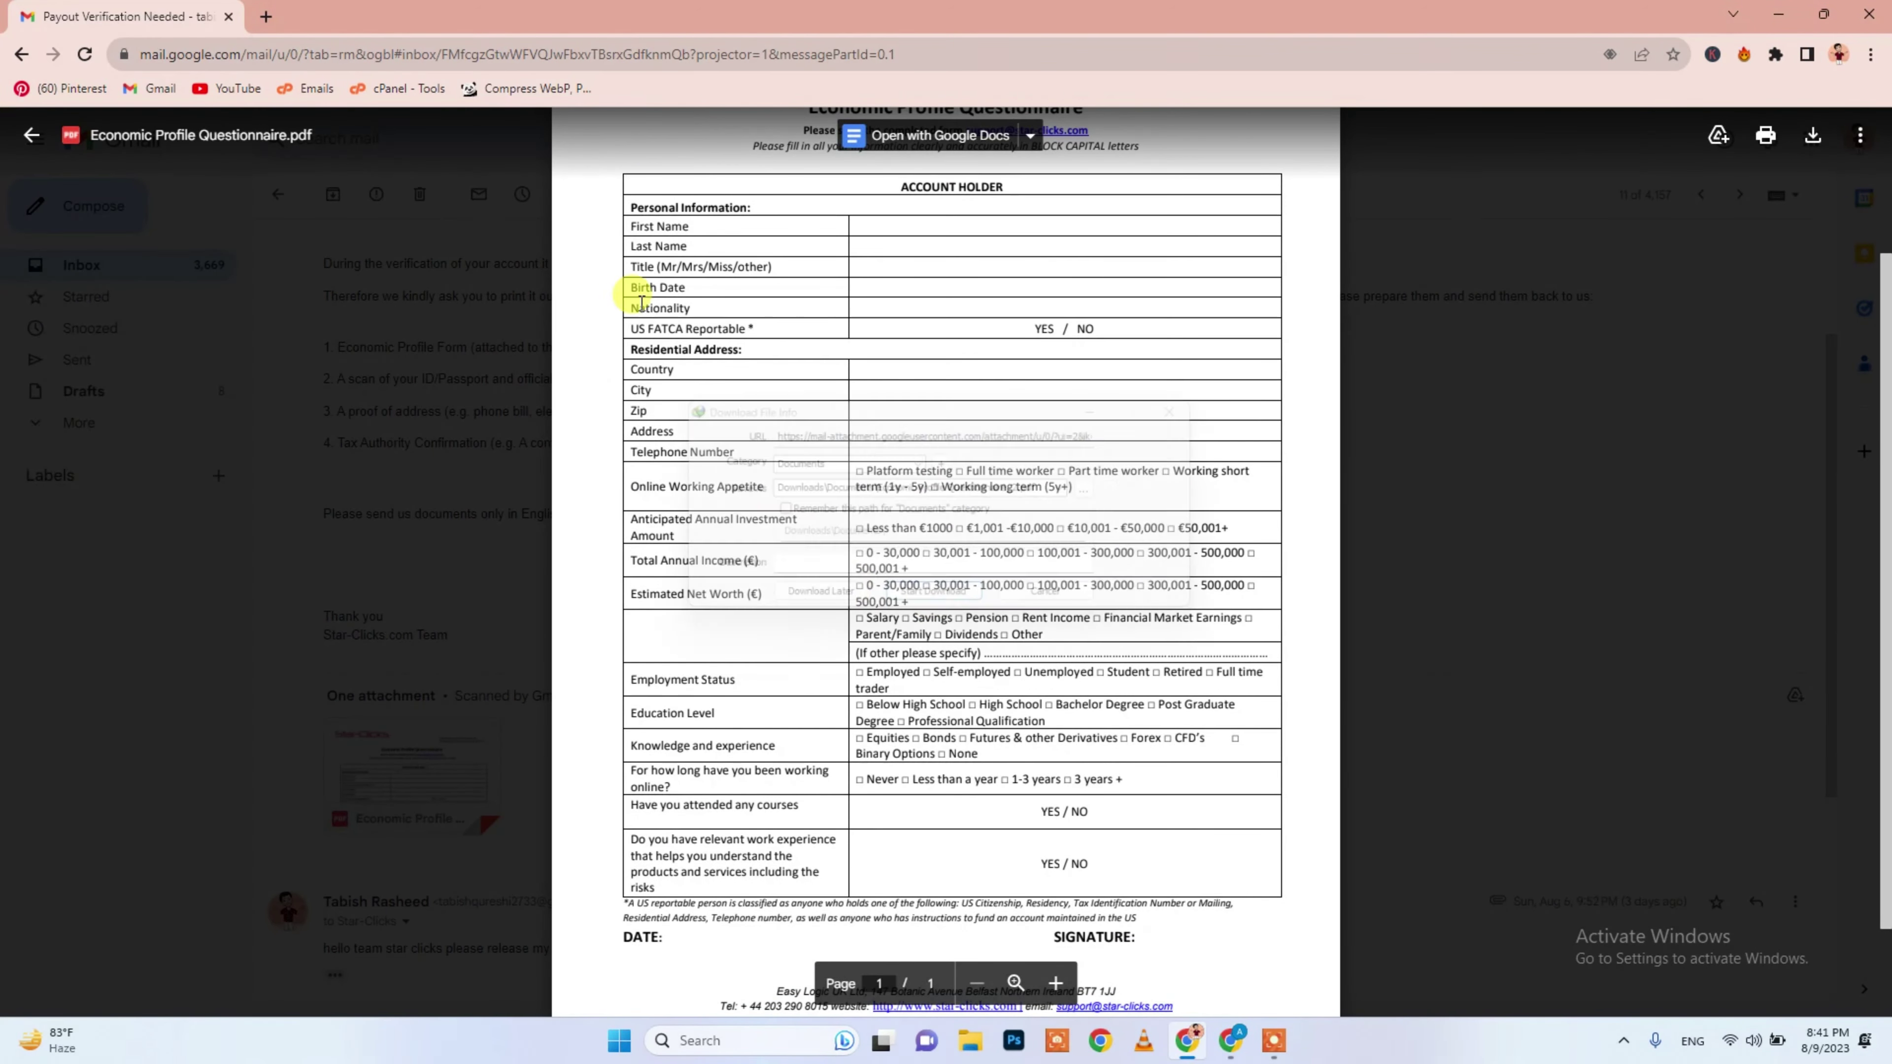
left_click(1215, 402)
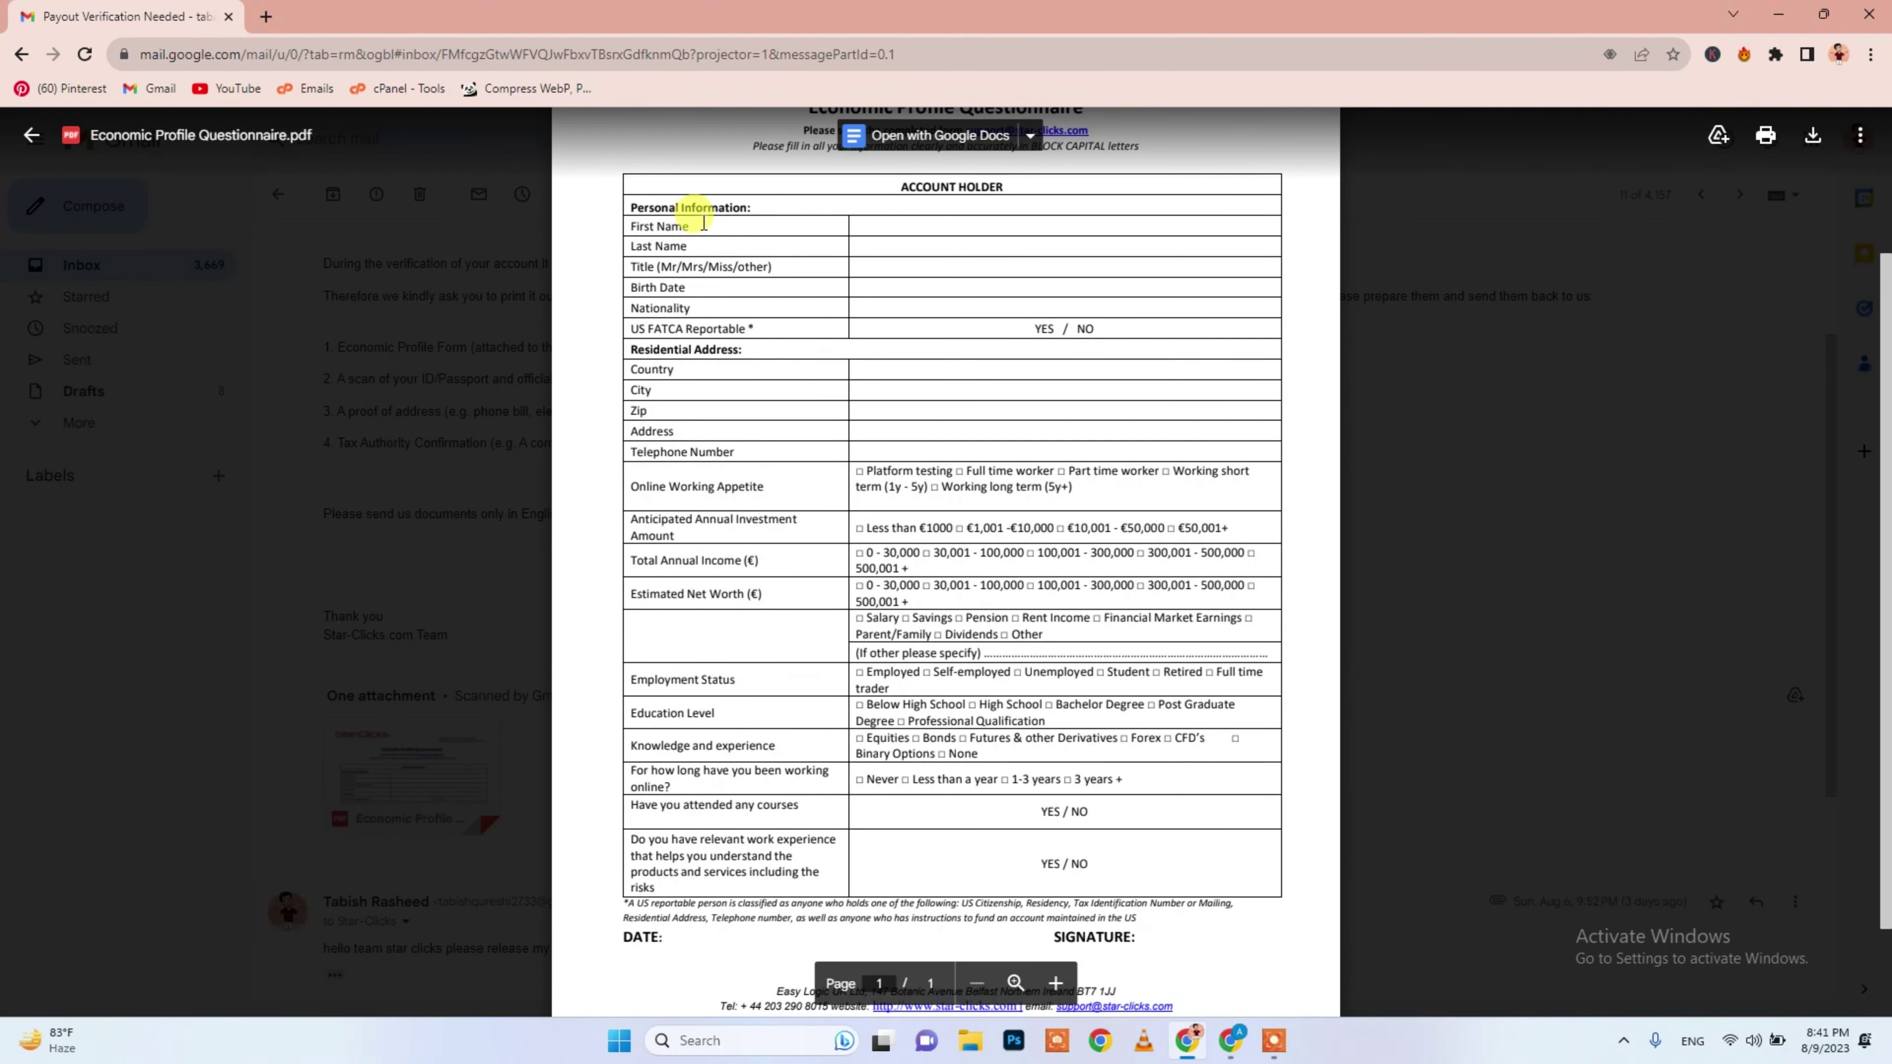
scroll(915, 446, "down", 2)
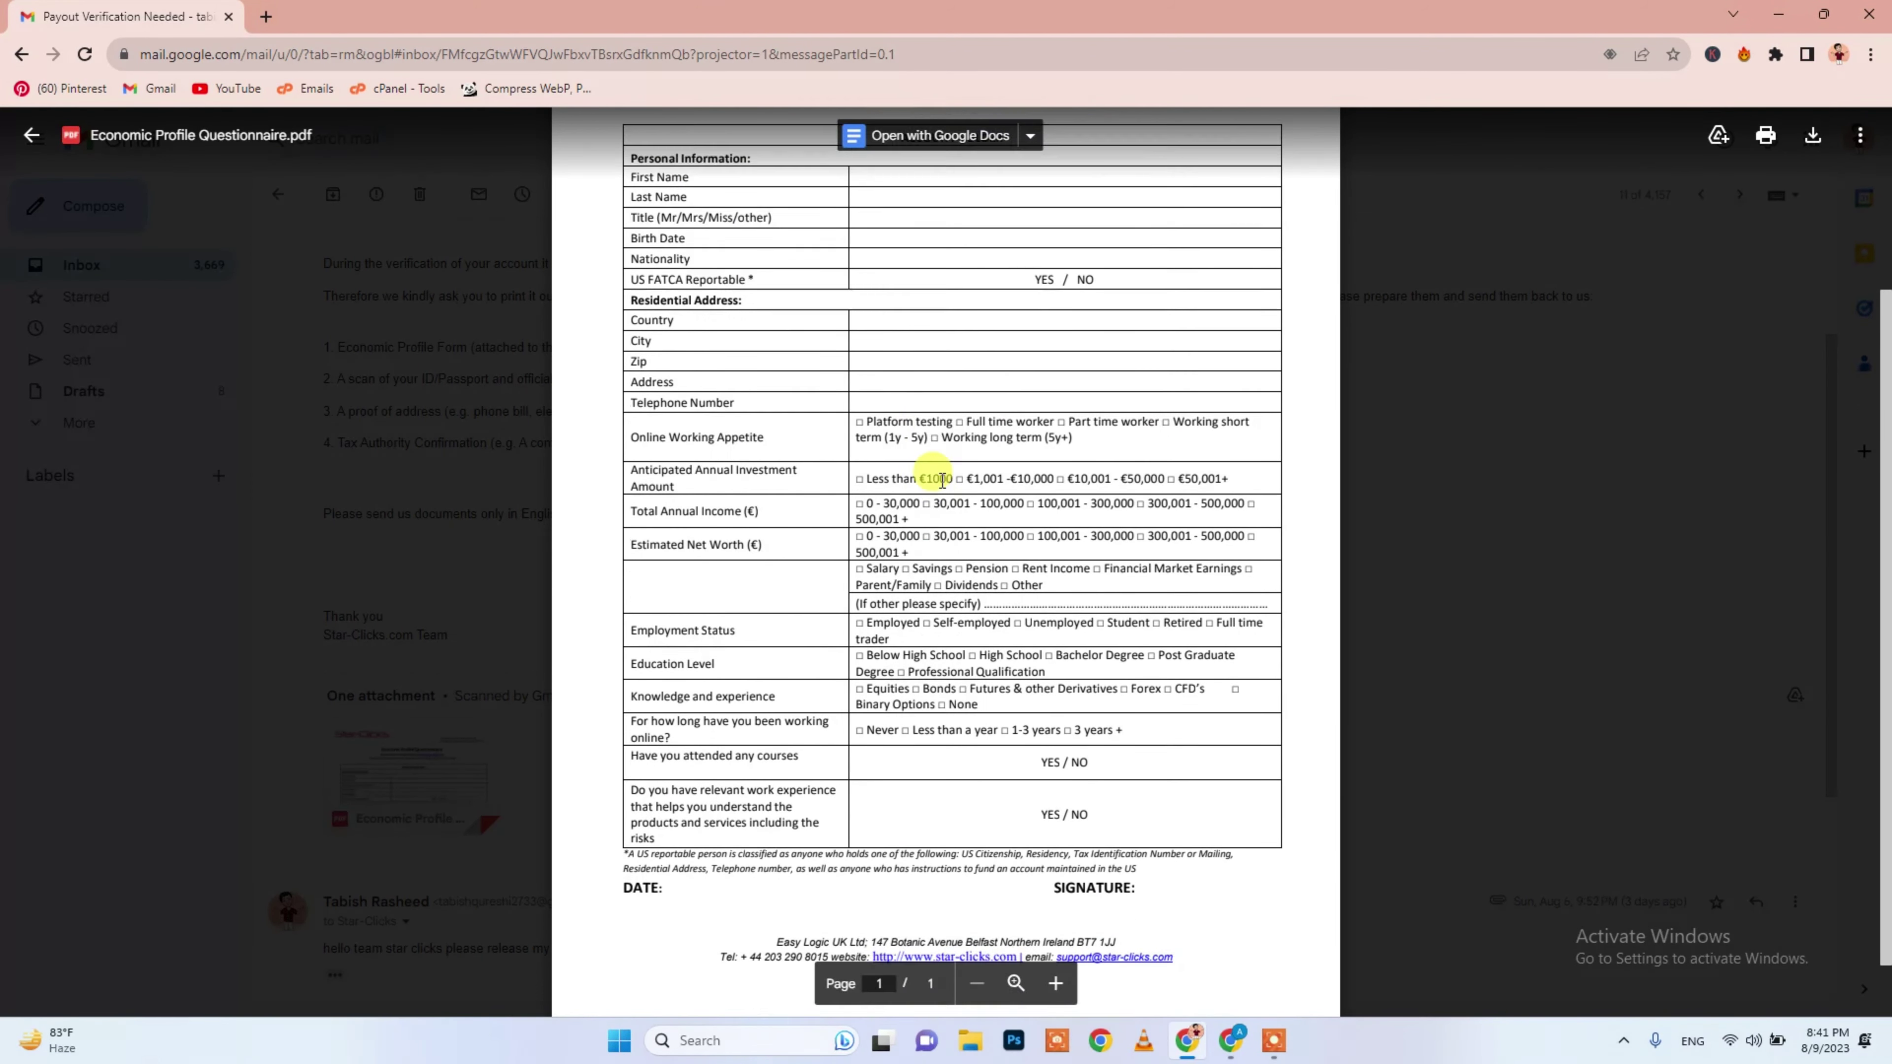
scroll(1535, 732, "down", 1)
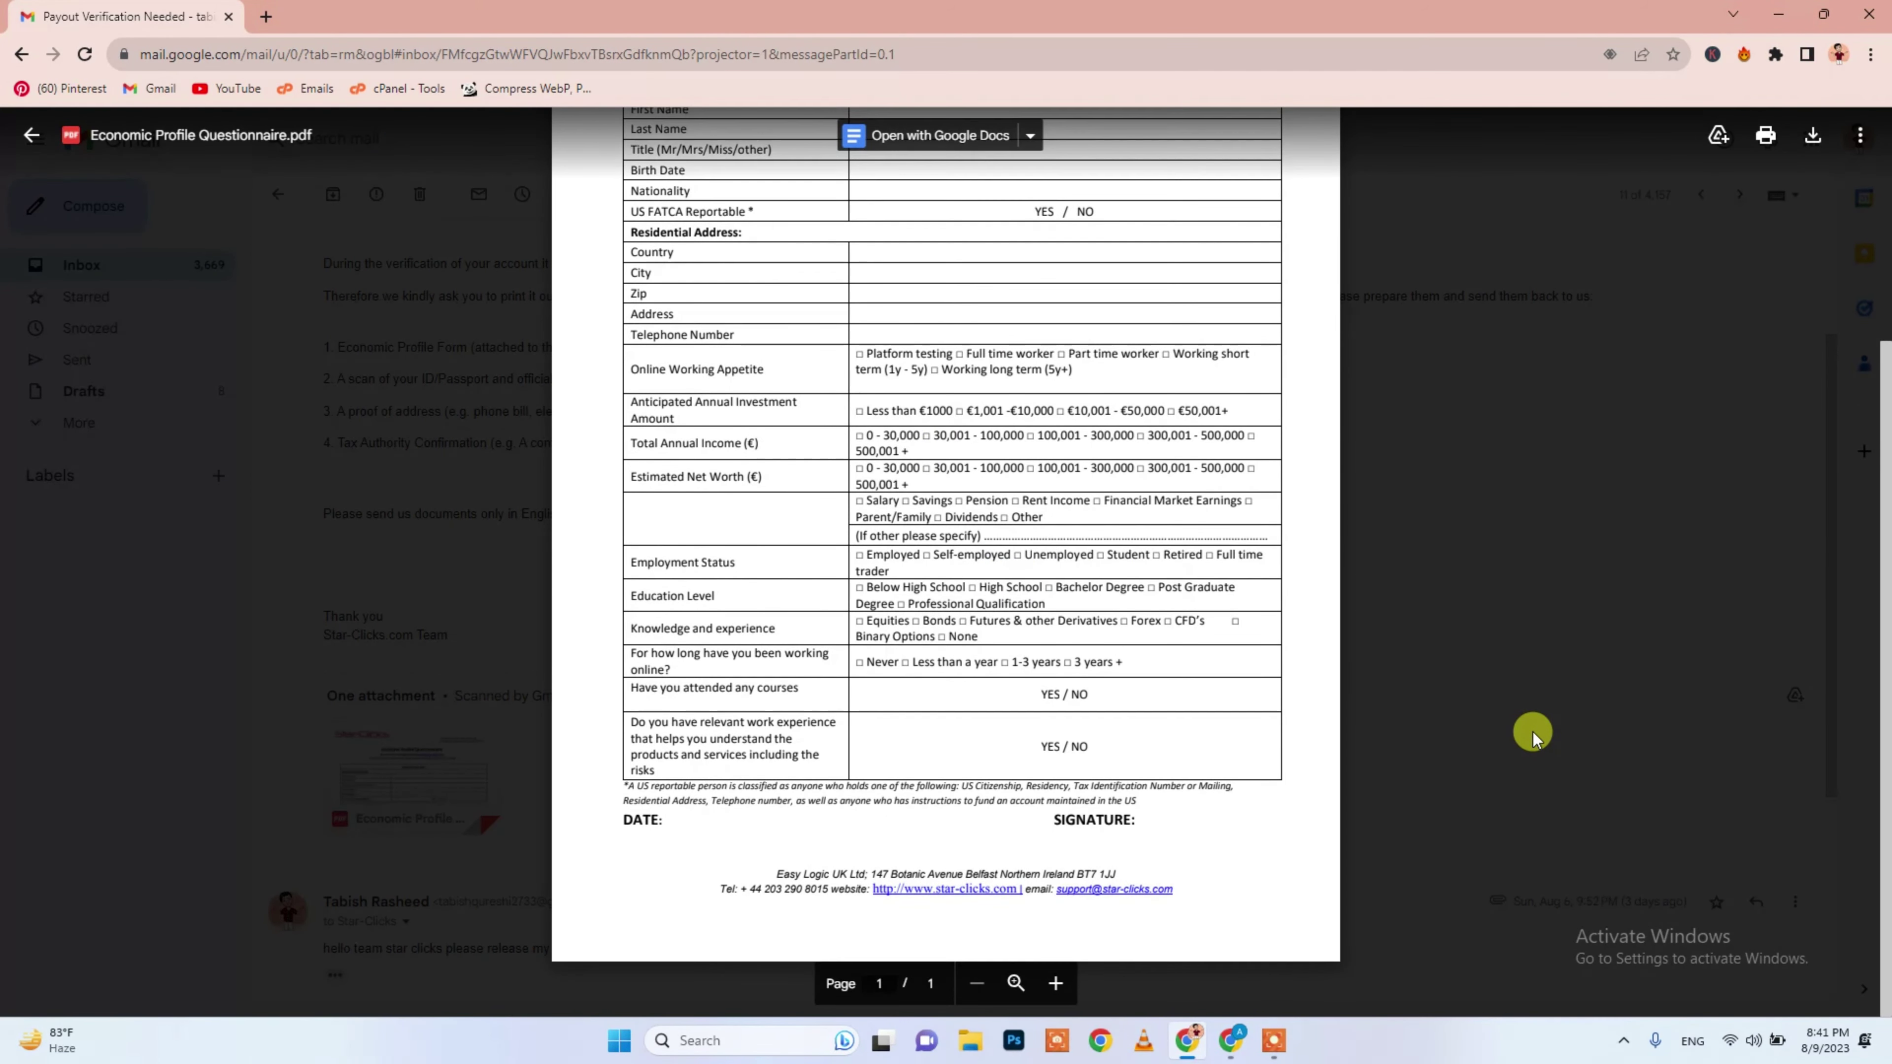
scroll(1499, 700, "up", 5)
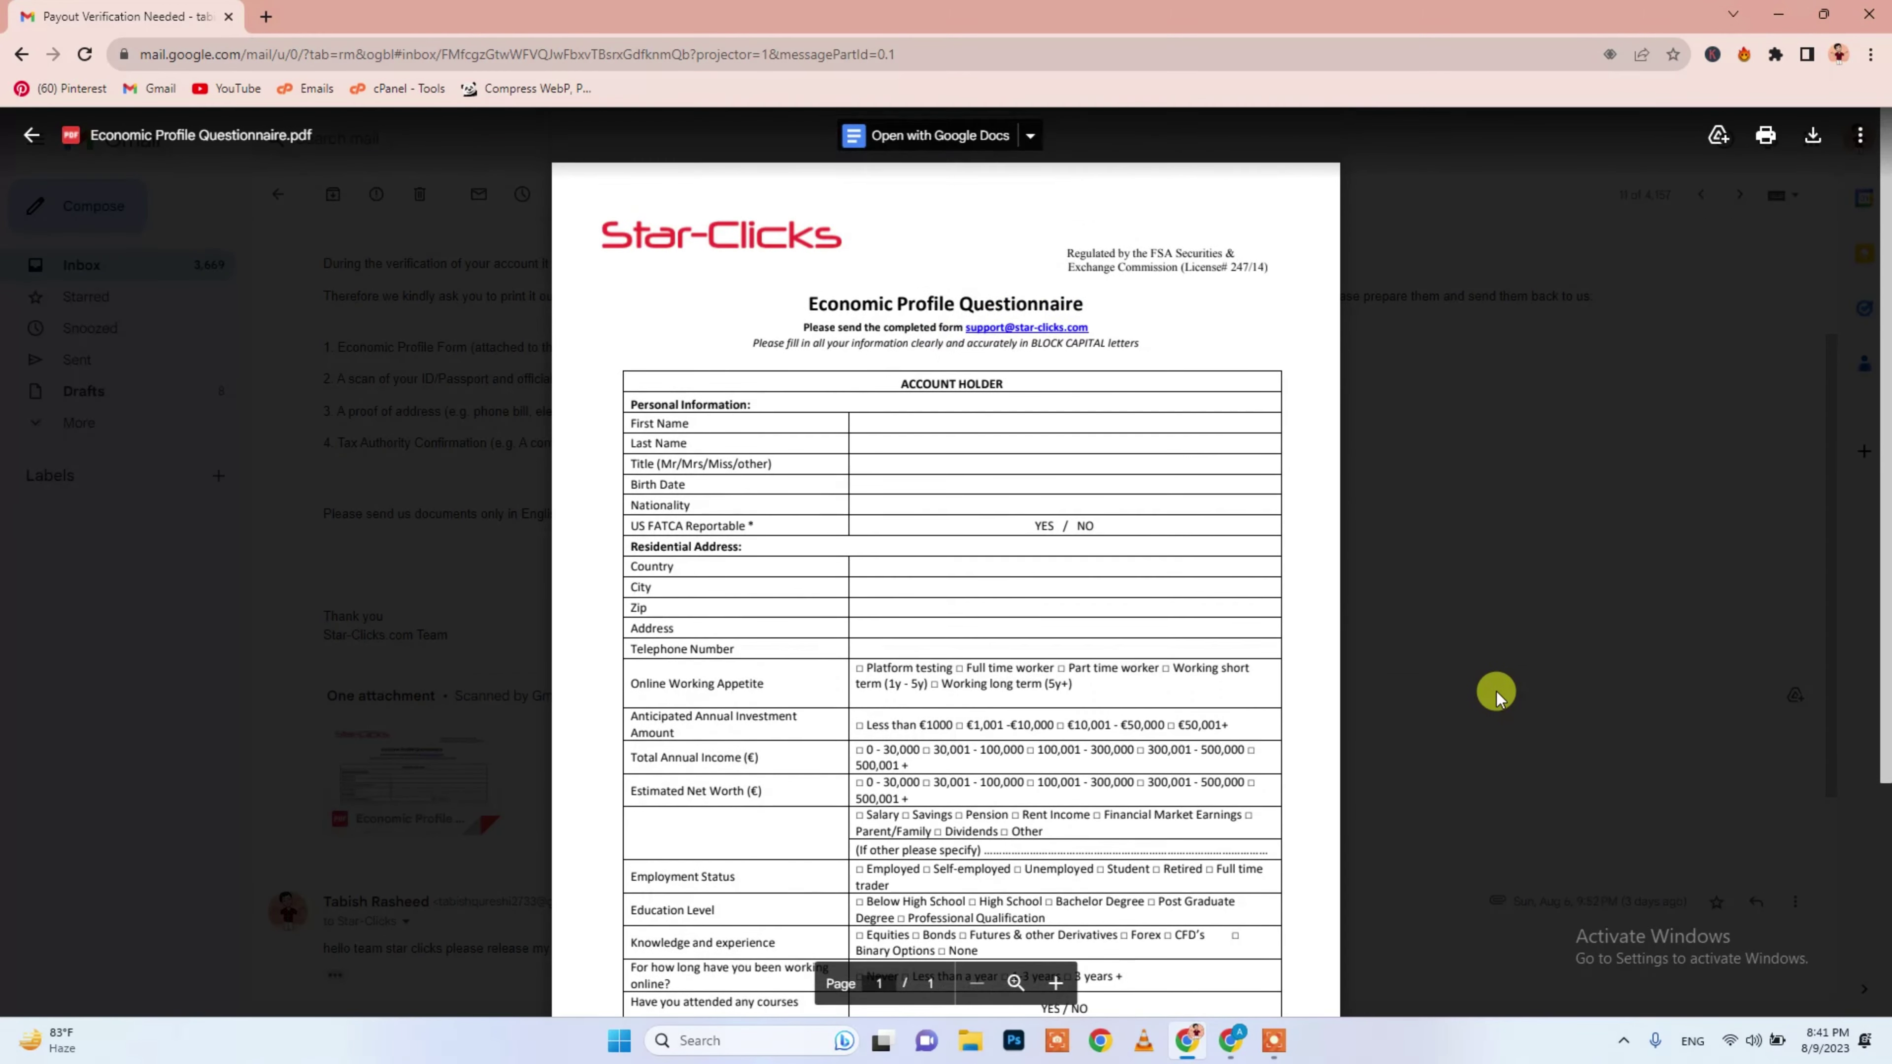
left_click(1496, 693)
- Highlight the second requirement in the email, the ID/Passport scan with an official English translation approved by a lawyer
scroll(648, 604, "down", 1)
scroll(649, 589, "up", 2)
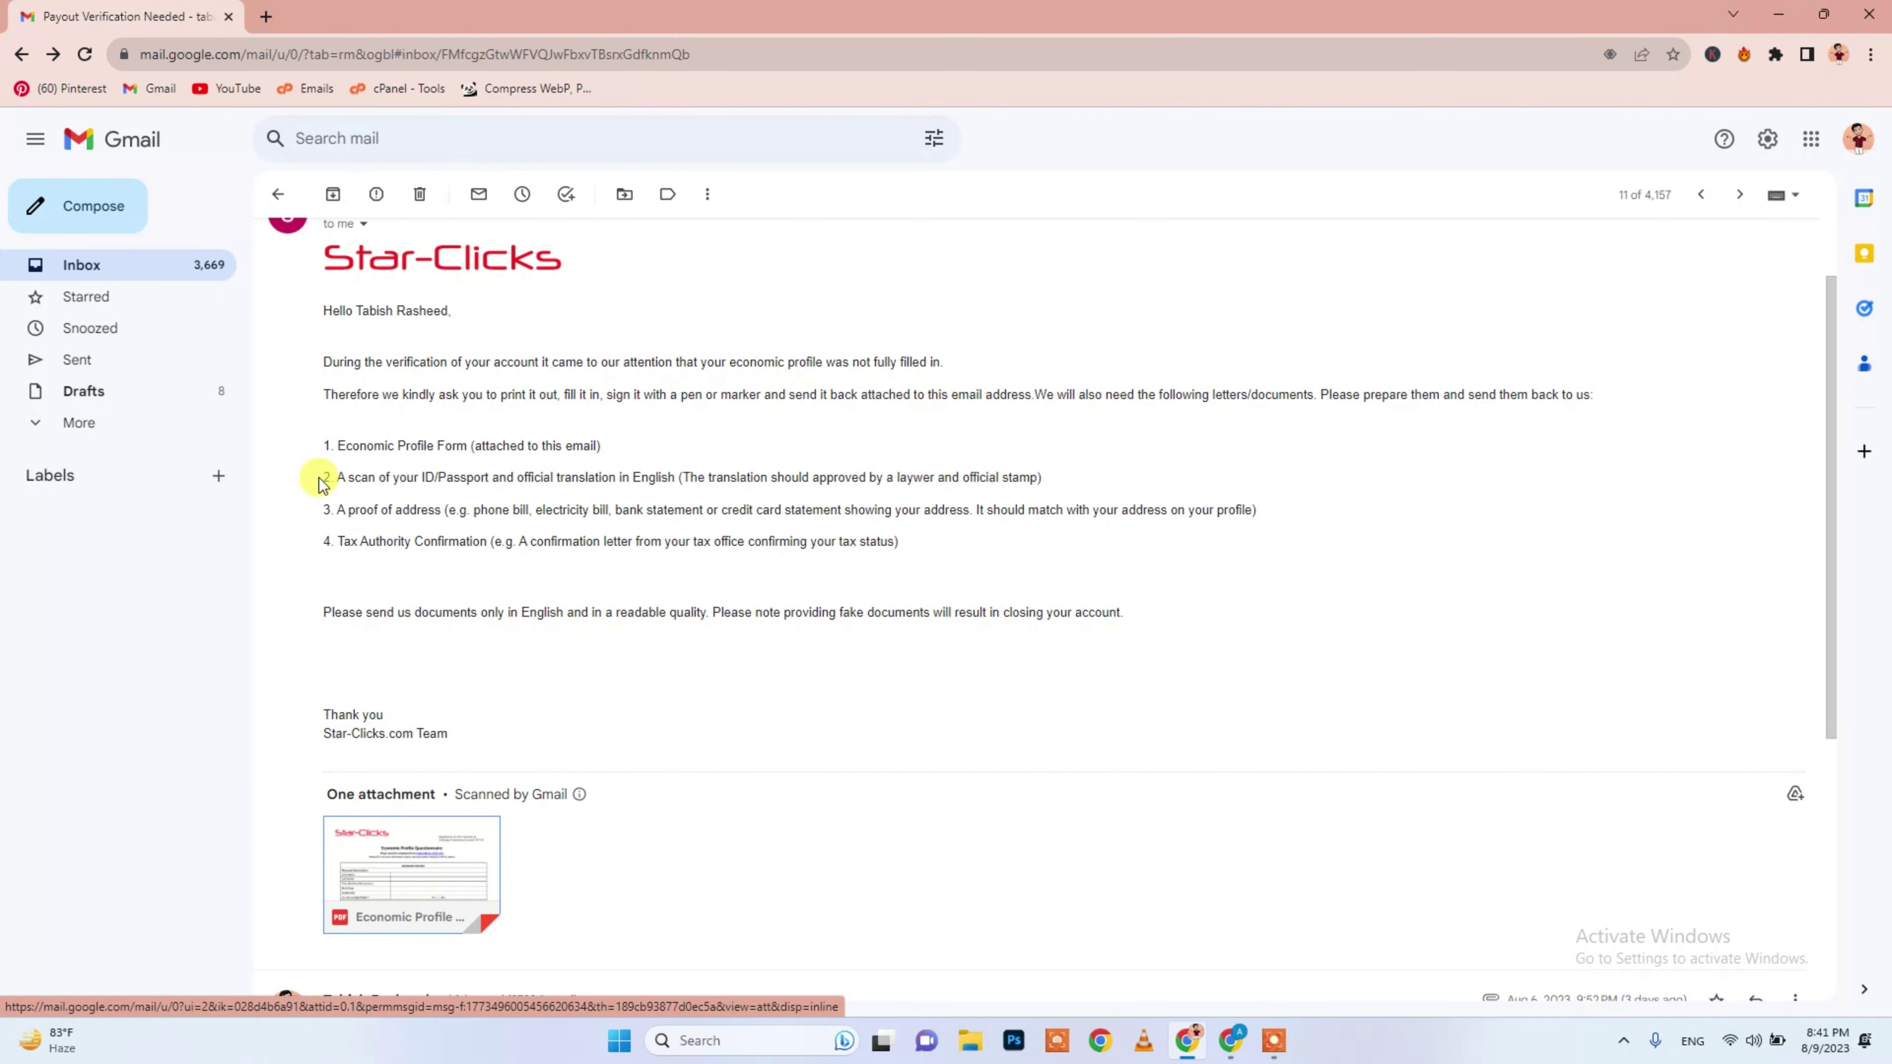
left_click_drag(334, 478, 686, 477)
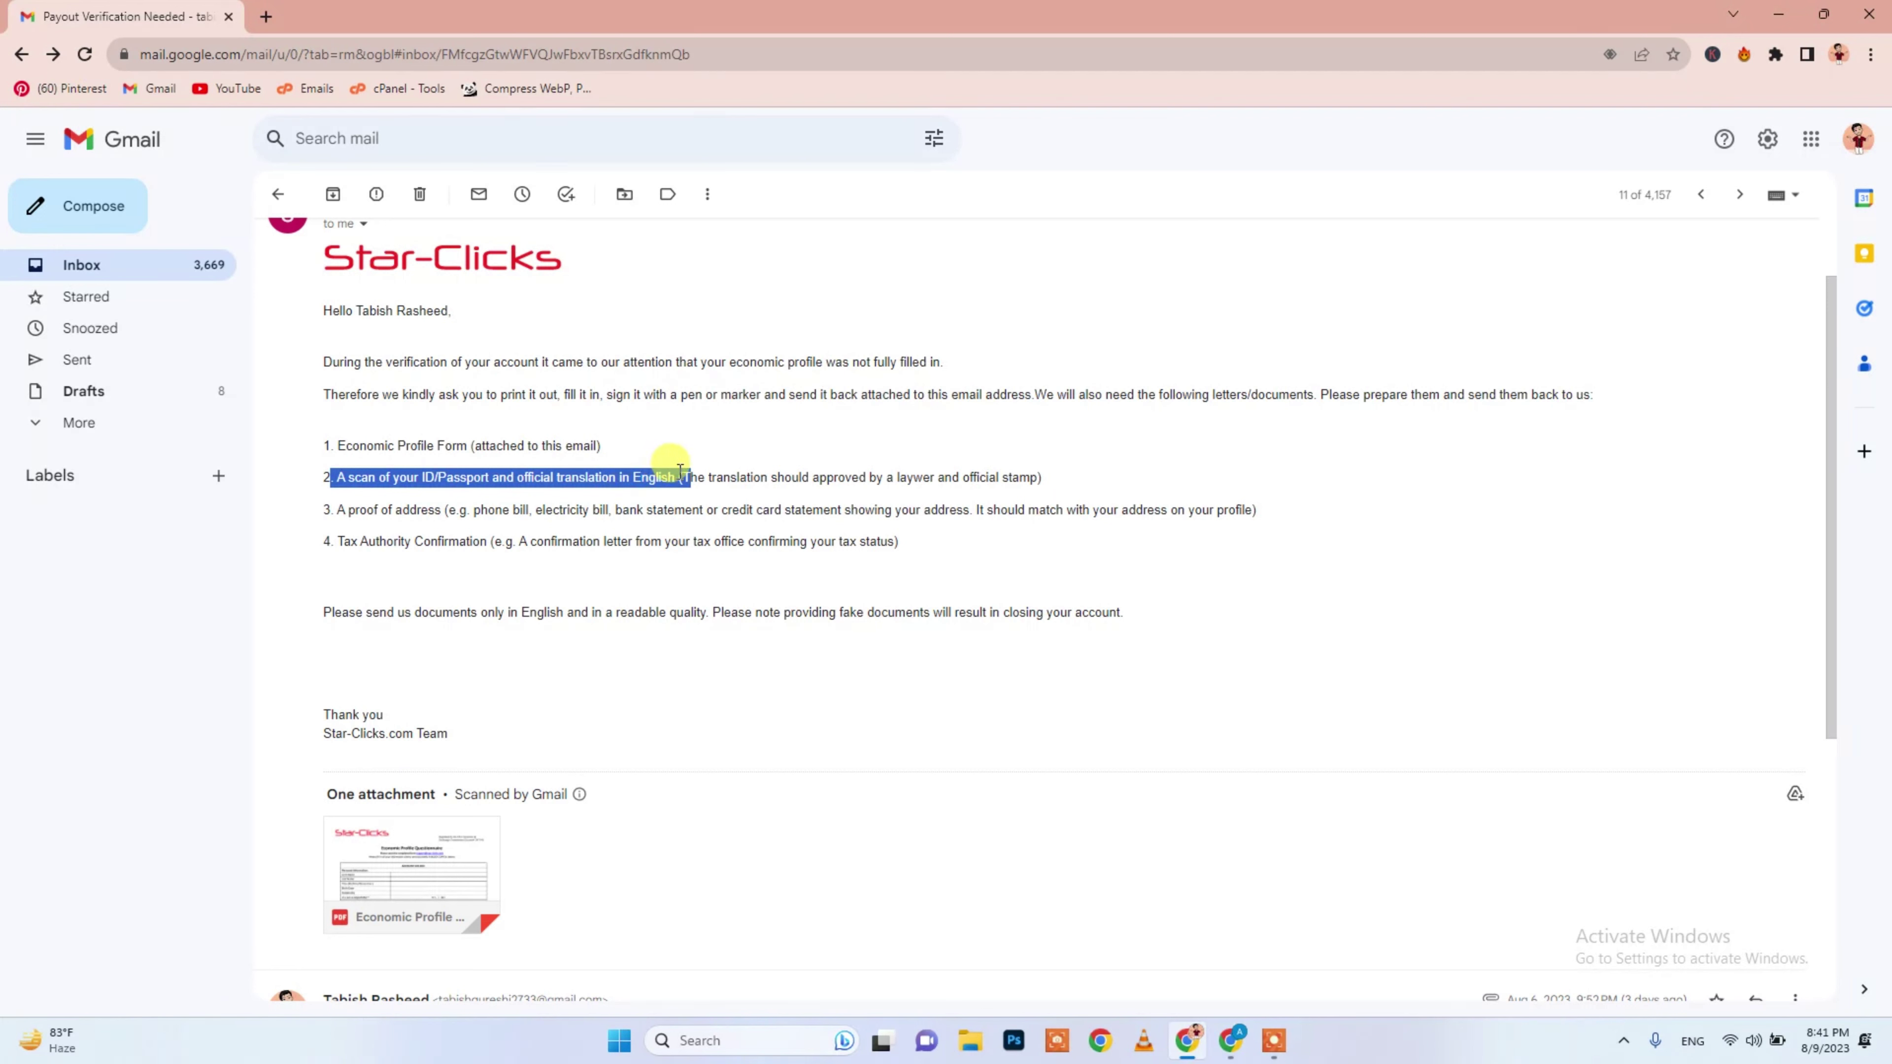
left_click(829, 466)
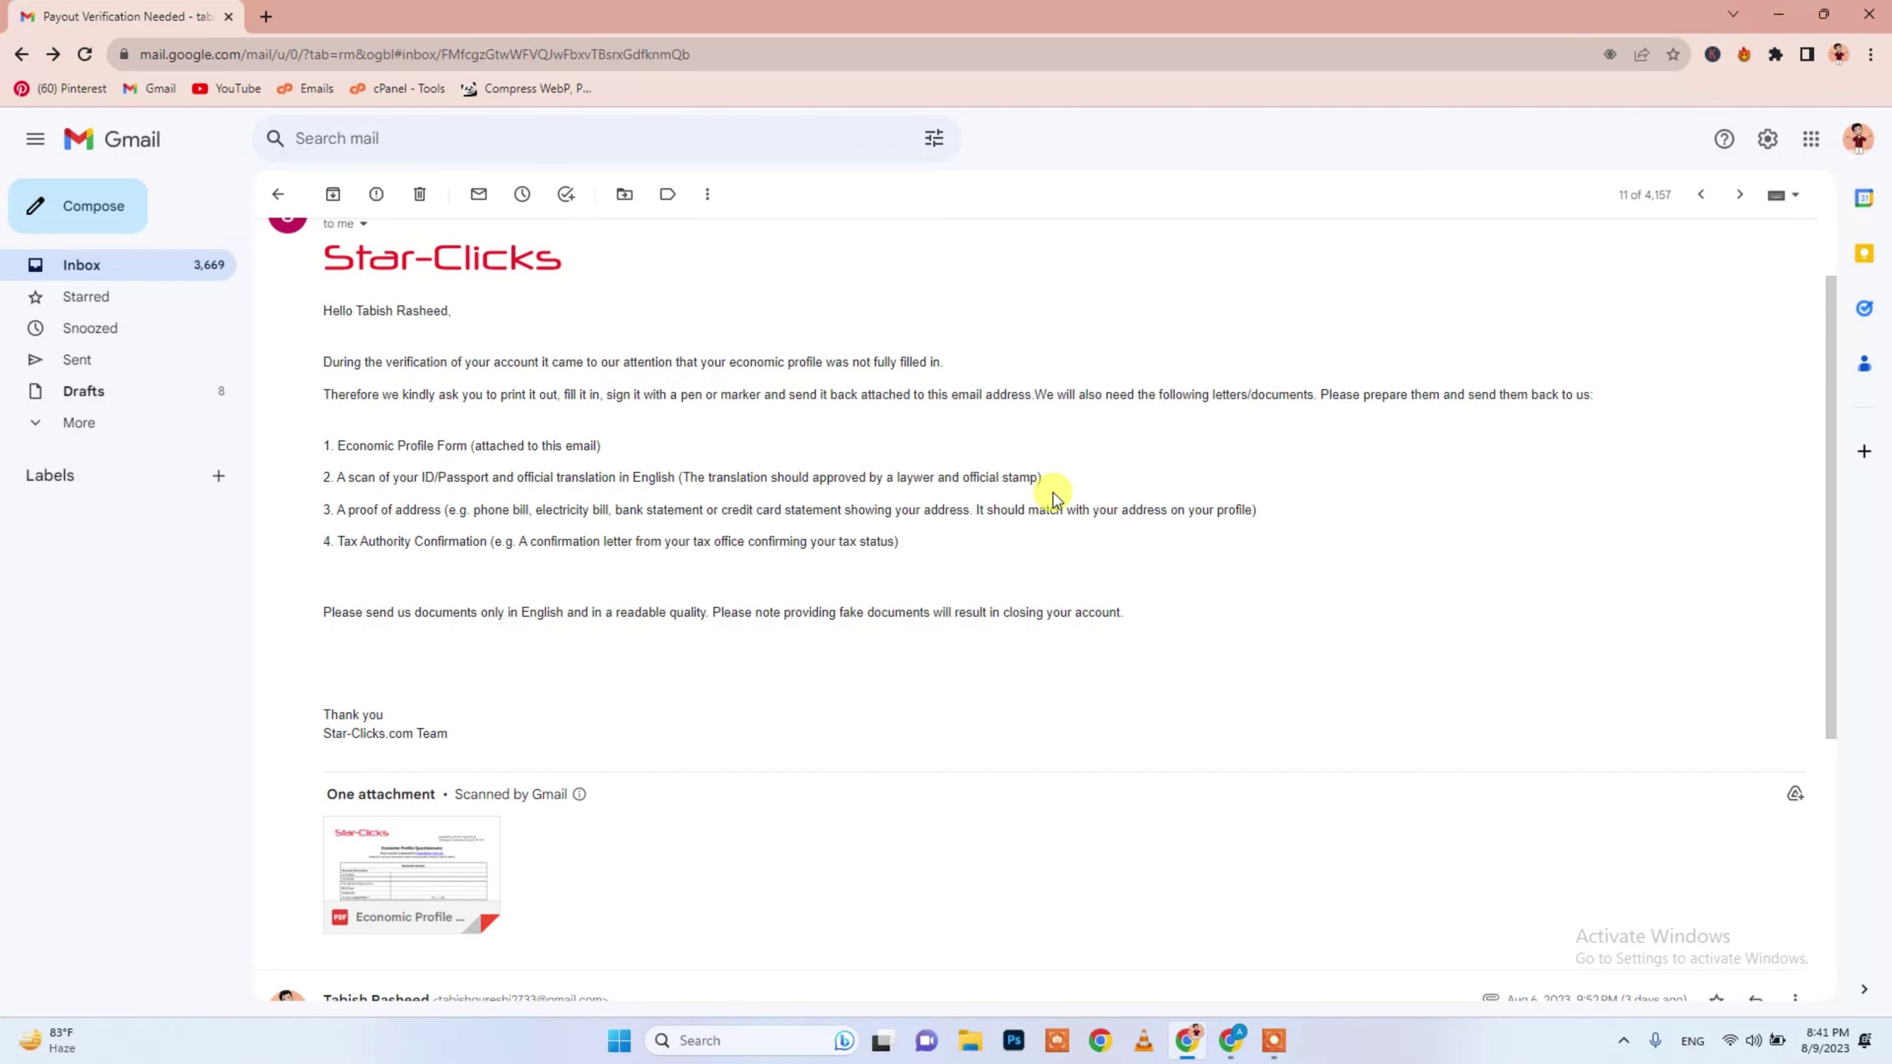
left_click_drag(1050, 477, 329, 477)
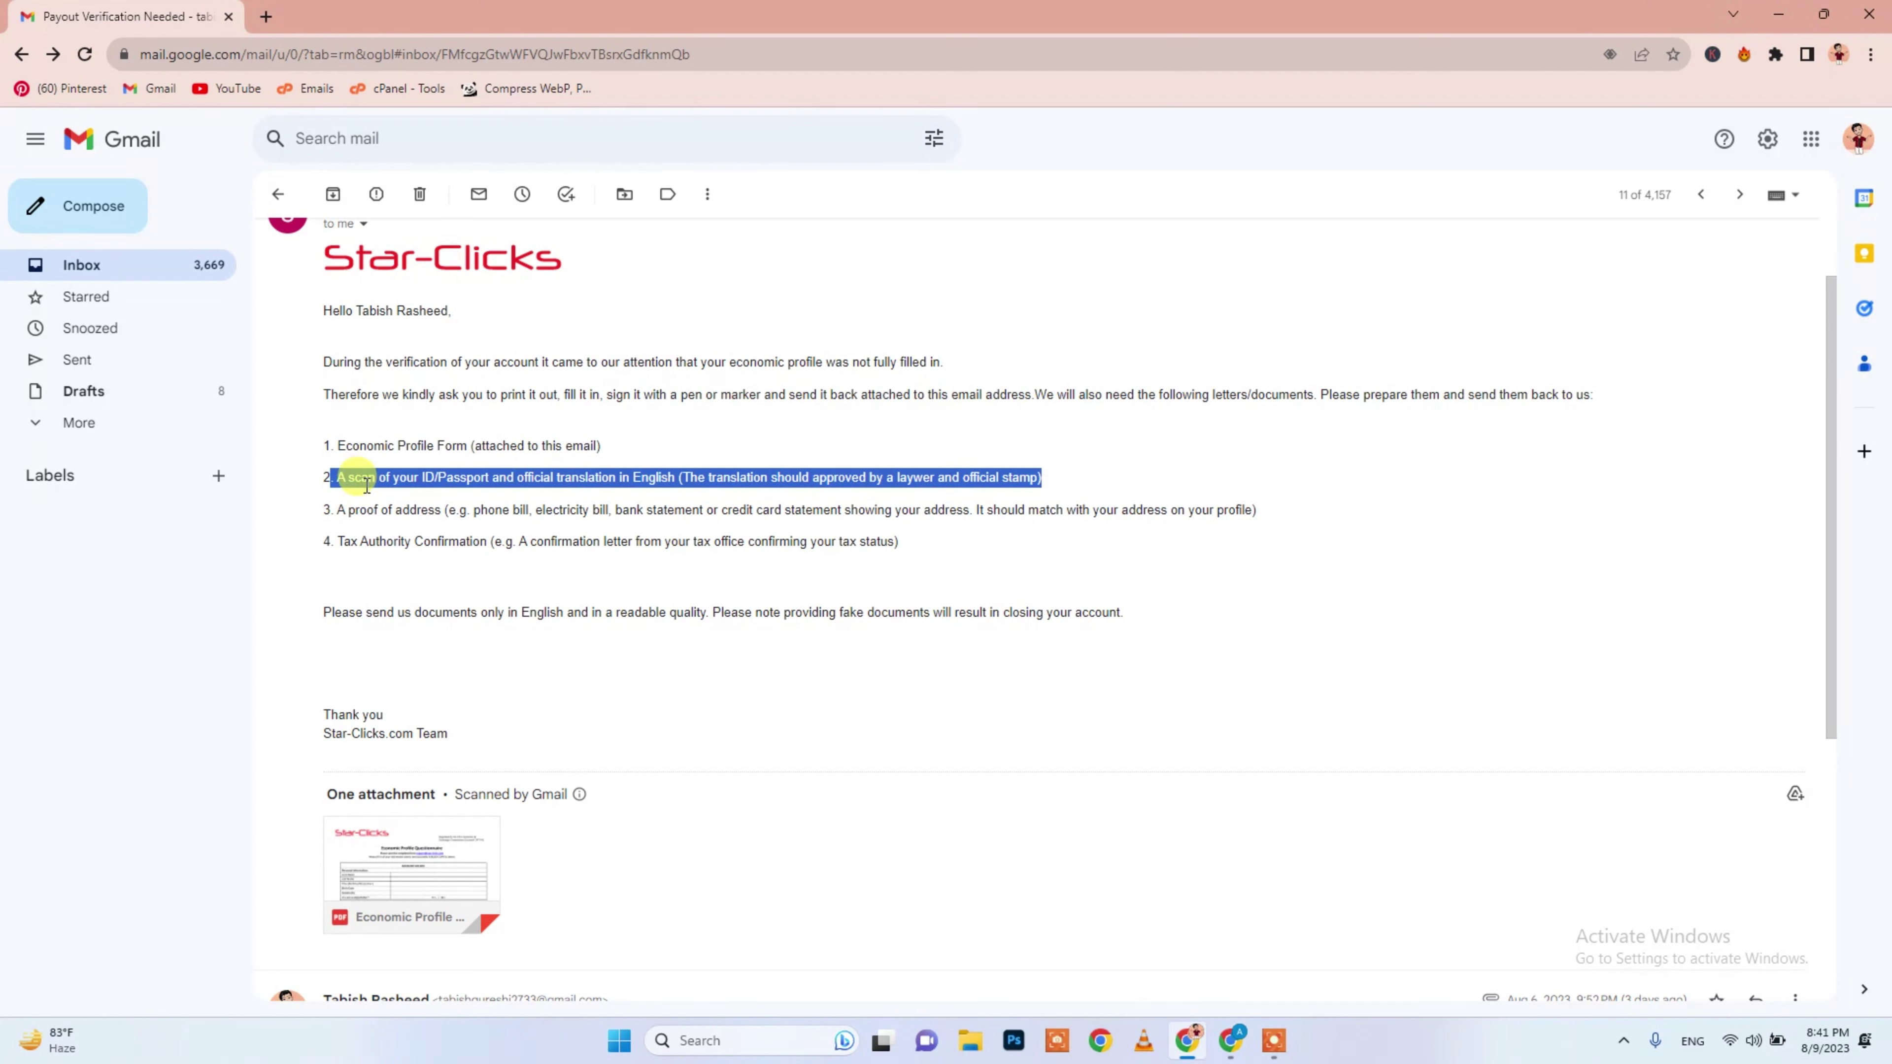
- Read the third and fourth requirements, highlighting the proof of address details and Tax Authority Confirmation, and clear the selection
left_click(336, 510)
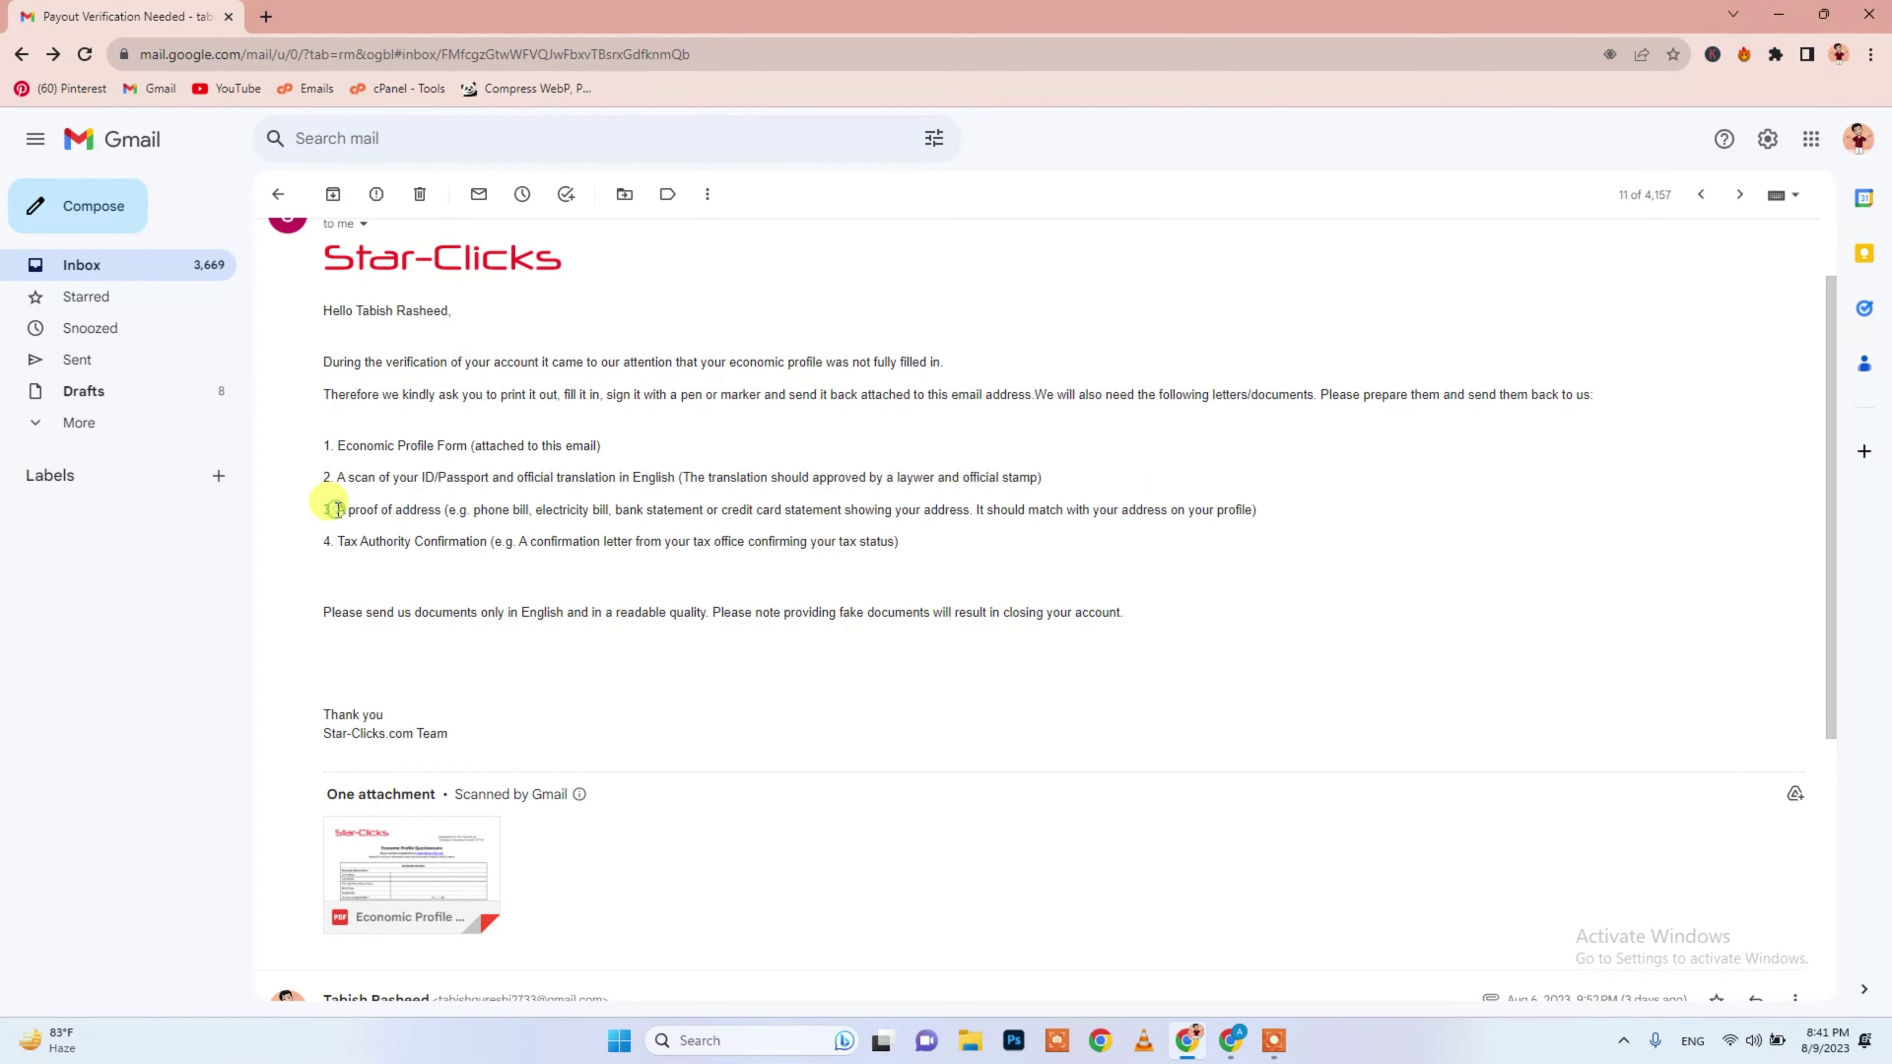
left_click_drag(339, 510, 857, 514)
left_click_drag(728, 510, 1007, 510)
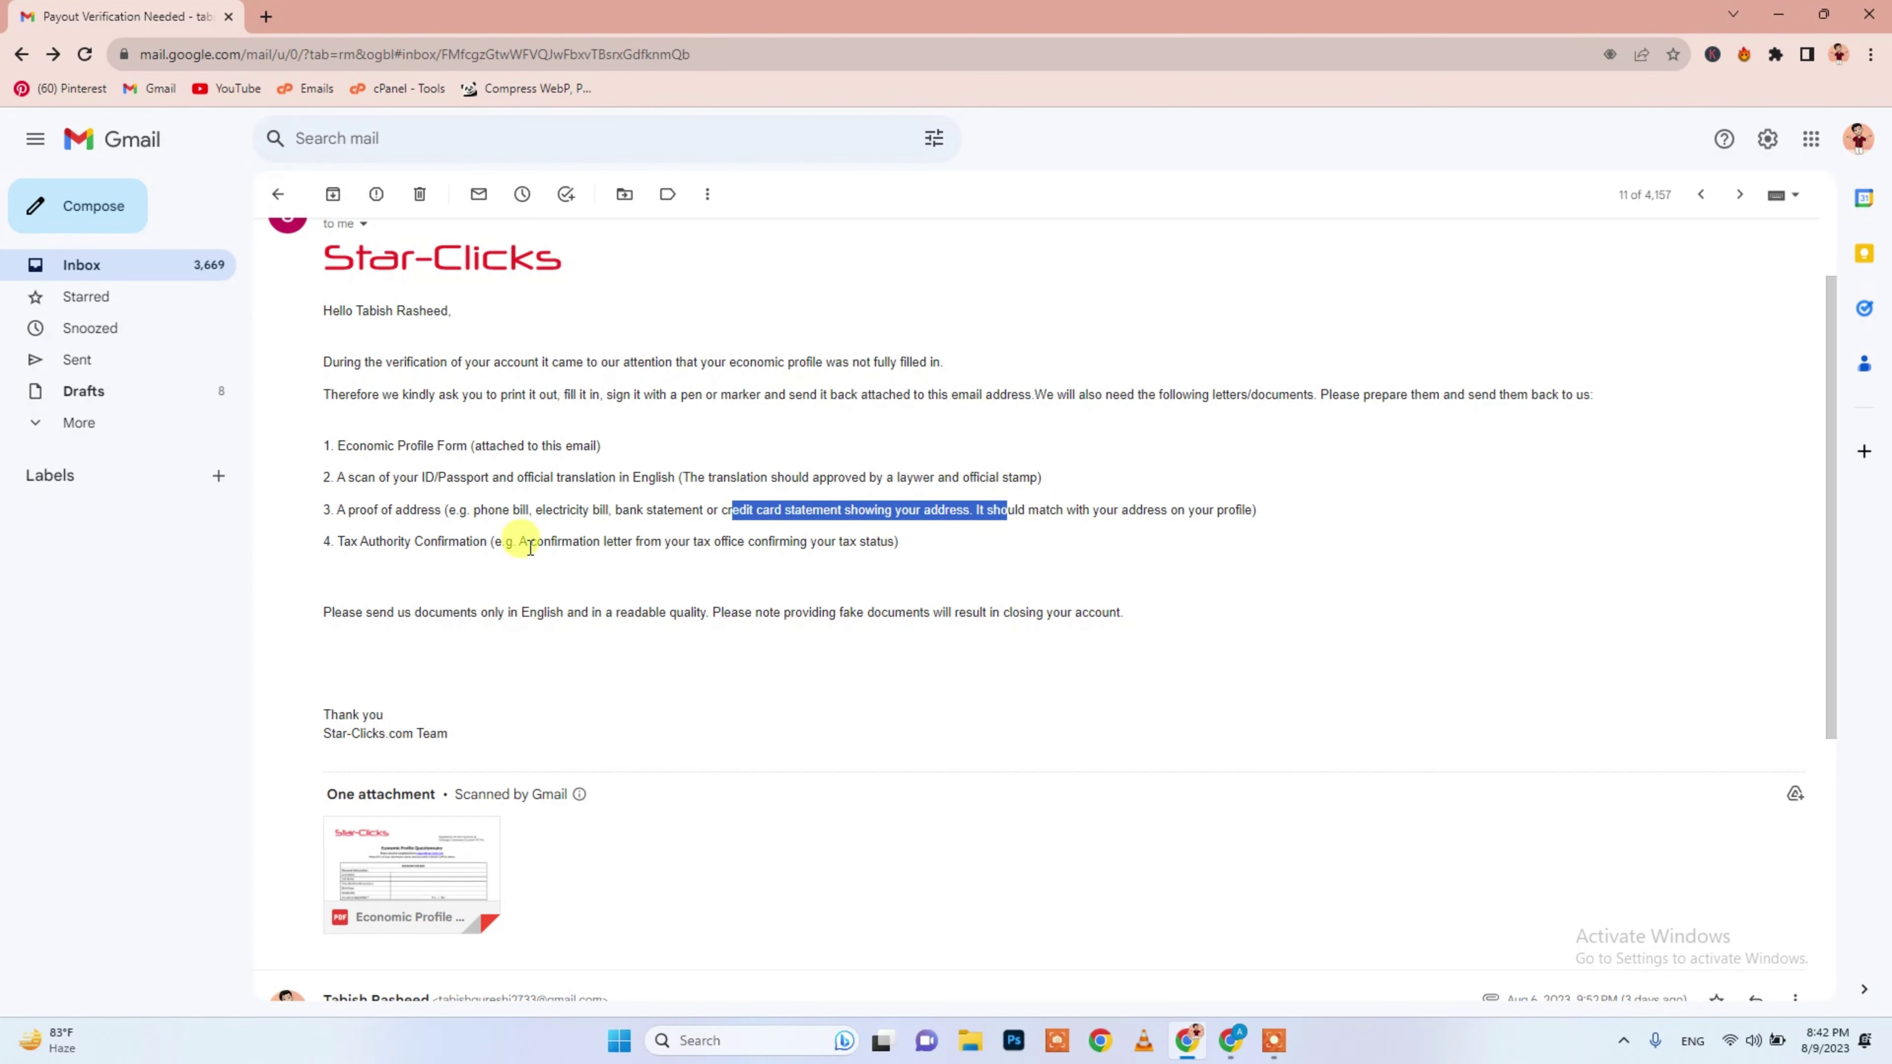
left_click(340, 542)
left_click_drag(339, 542, 492, 542)
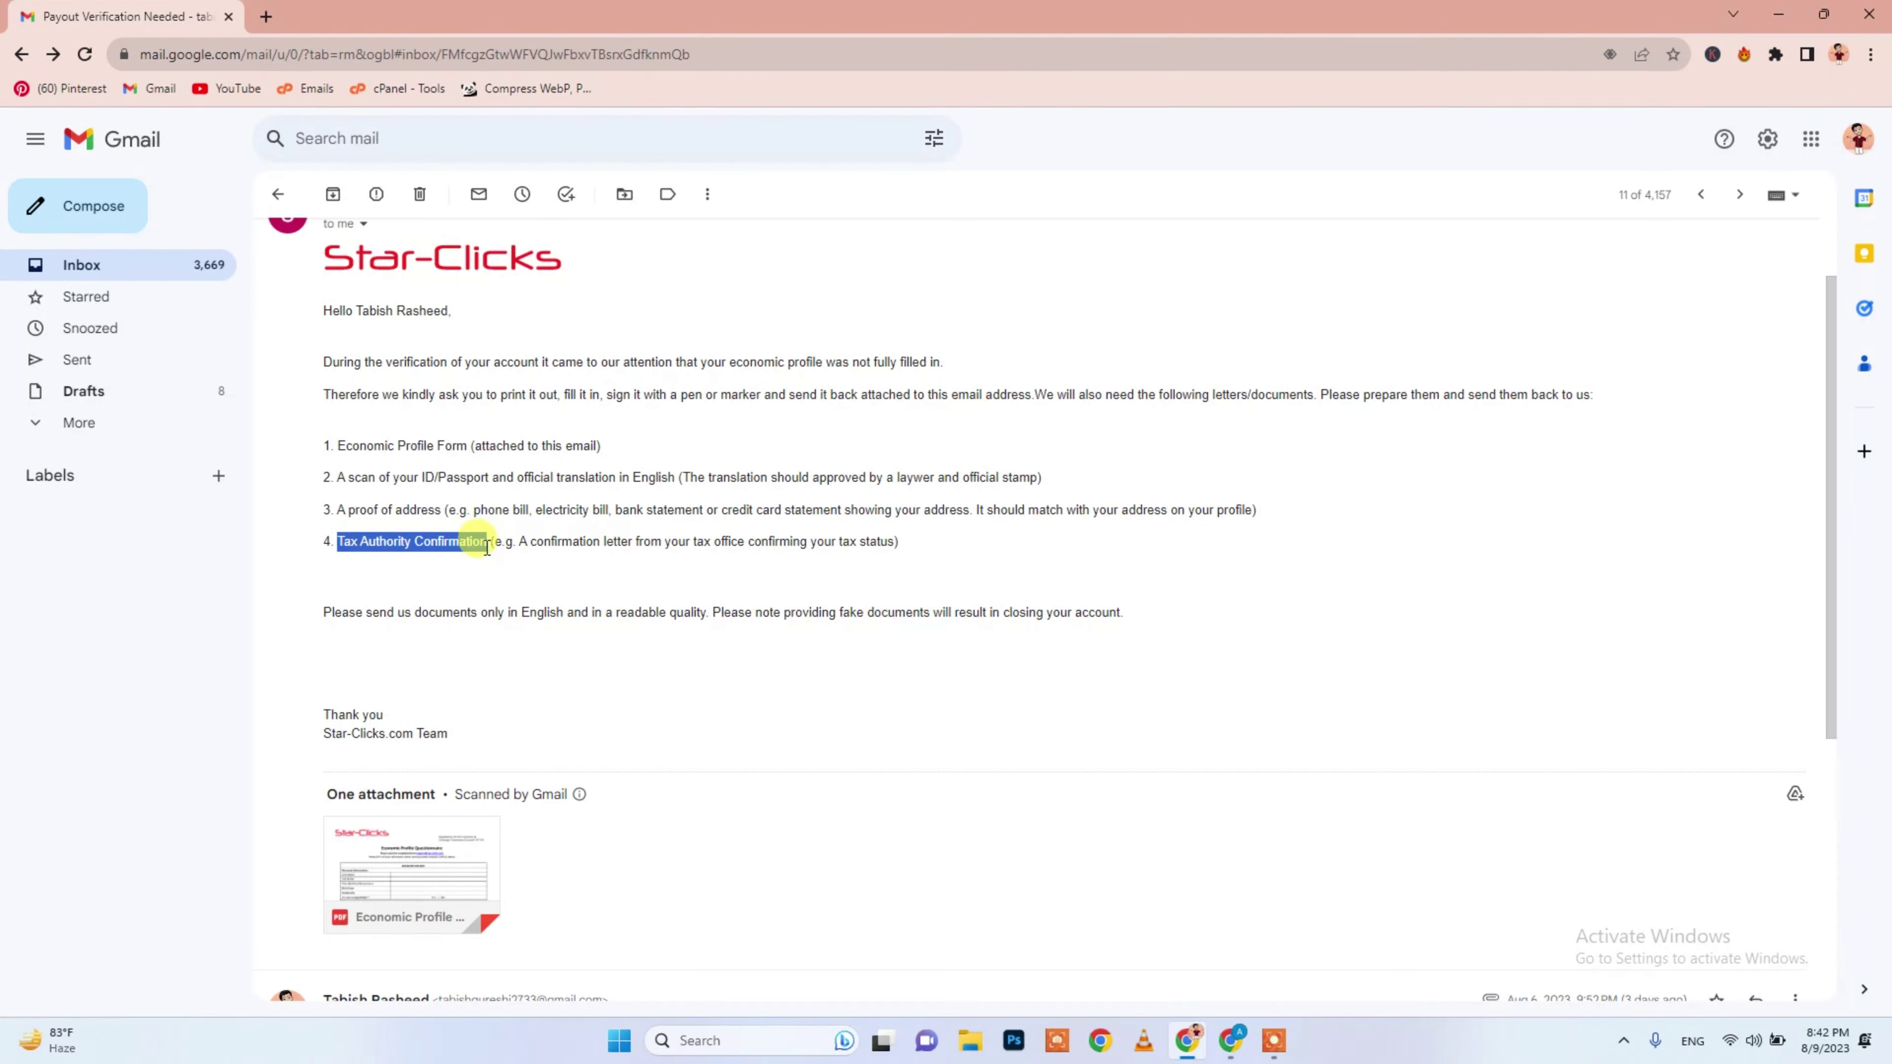
left_click(974, 545)
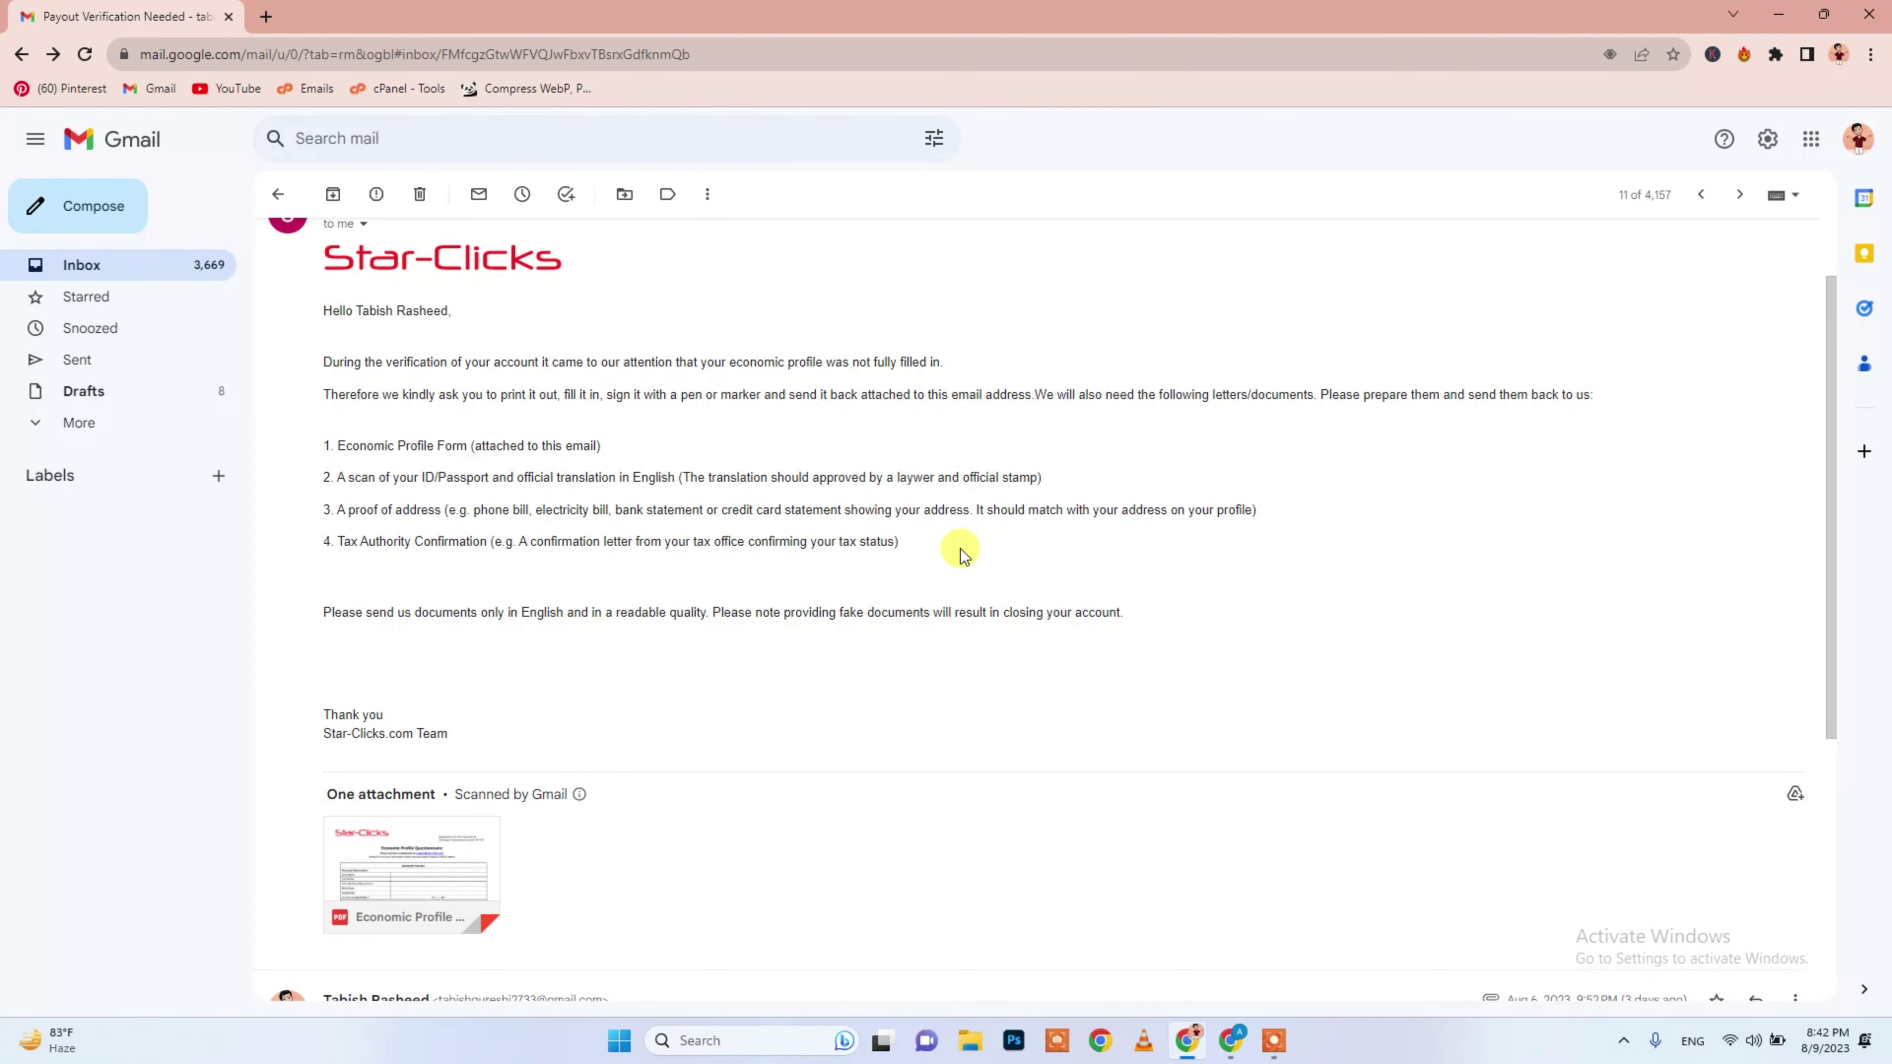